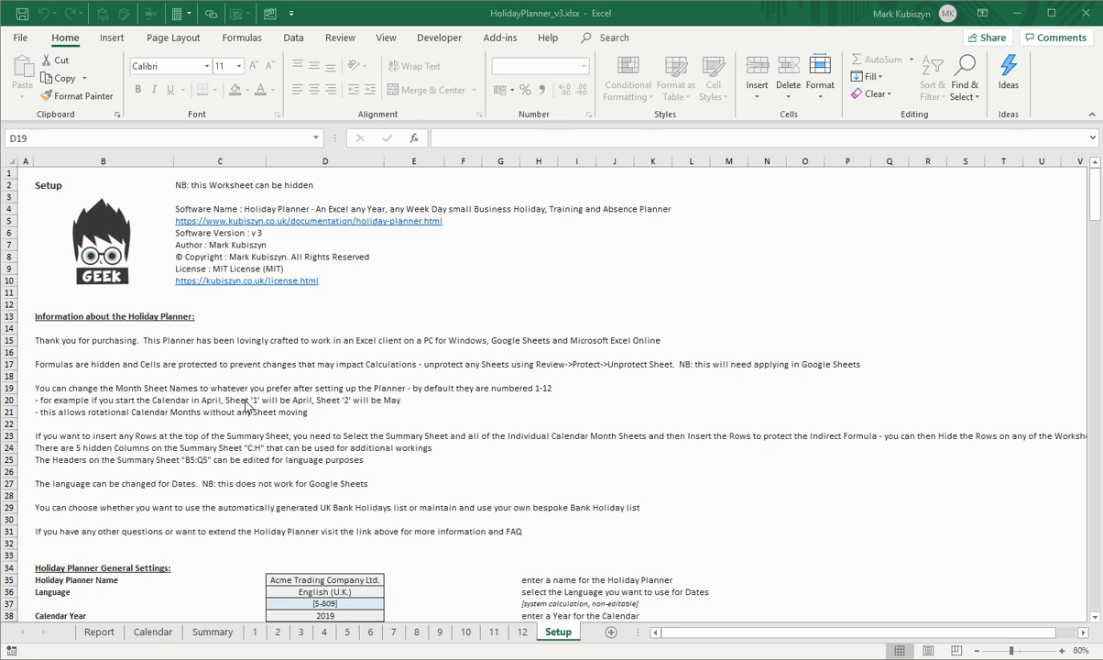
Set the planner's date language to French in the general settings of the Setup sheet
{"action": "left_click", "coordinate": [234, 388]}
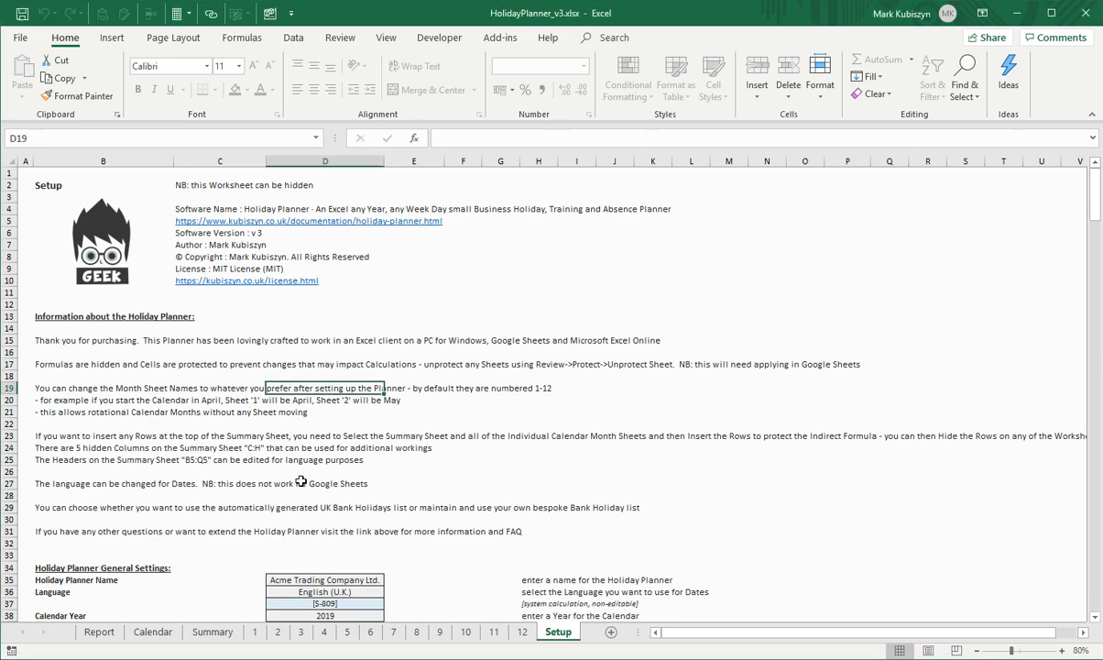
{"action": "scroll", "coordinate": [284, 451], "scroll_direction": "down", "scroll_amount": 4}
{"action": "scroll", "coordinate": [266, 449], "scroll_direction": "down", "scroll_amount": 1}
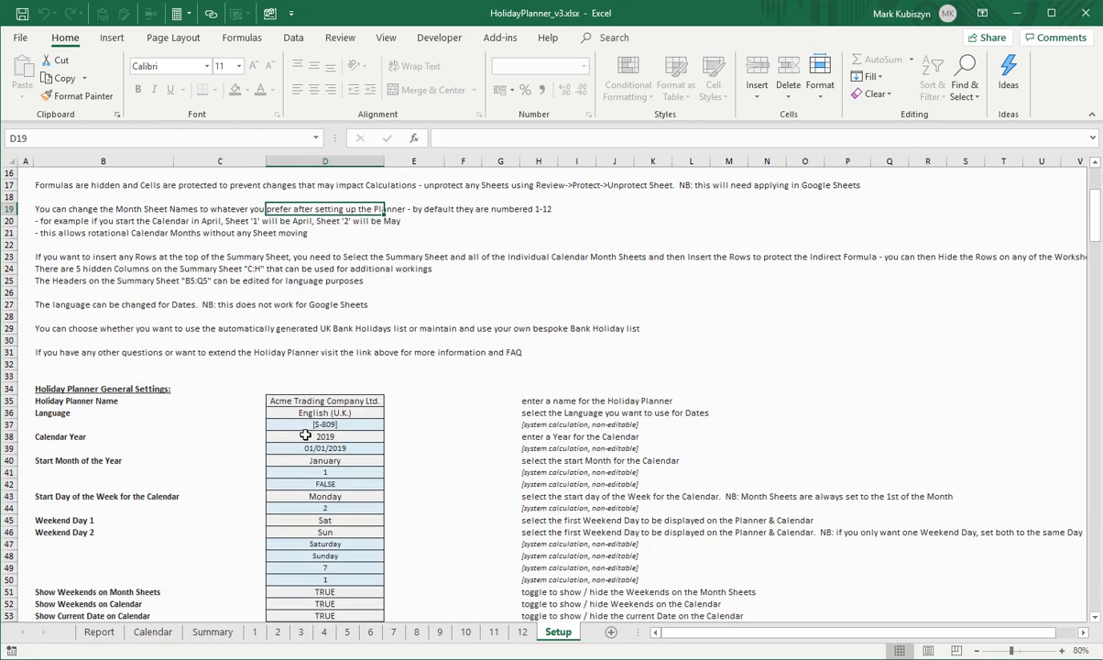
{"action": "left_click", "coordinate": [336, 395]}
{"action": "scroll", "coordinate": [404, 441], "scroll_direction": "down", "scroll_amount": 1}
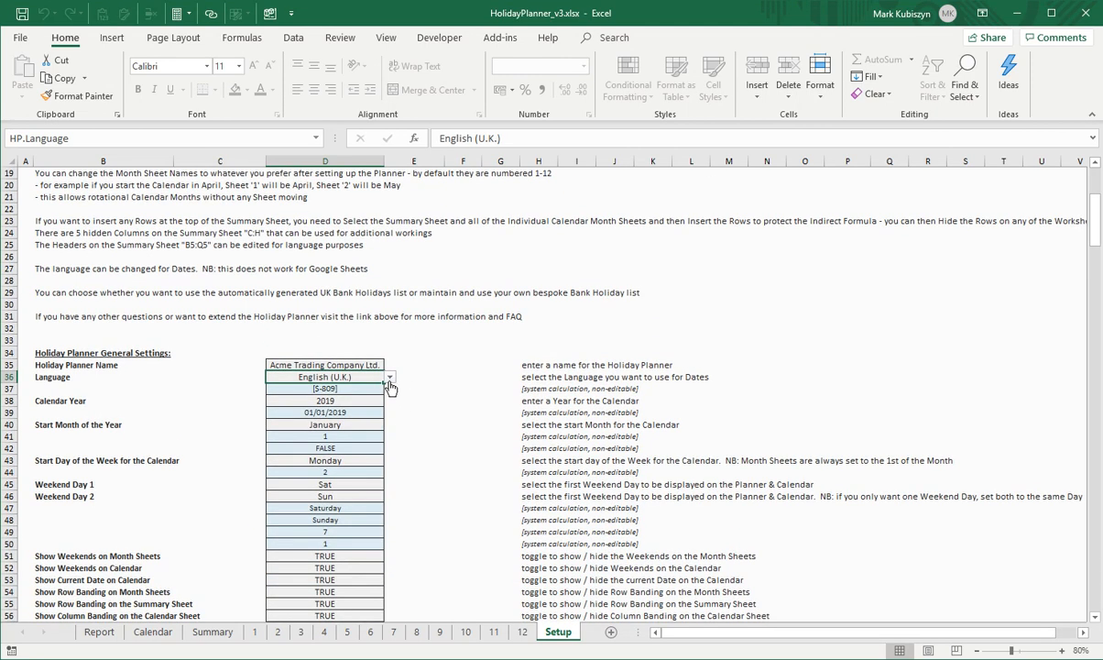
{"action": "left_click", "coordinate": [390, 378]}
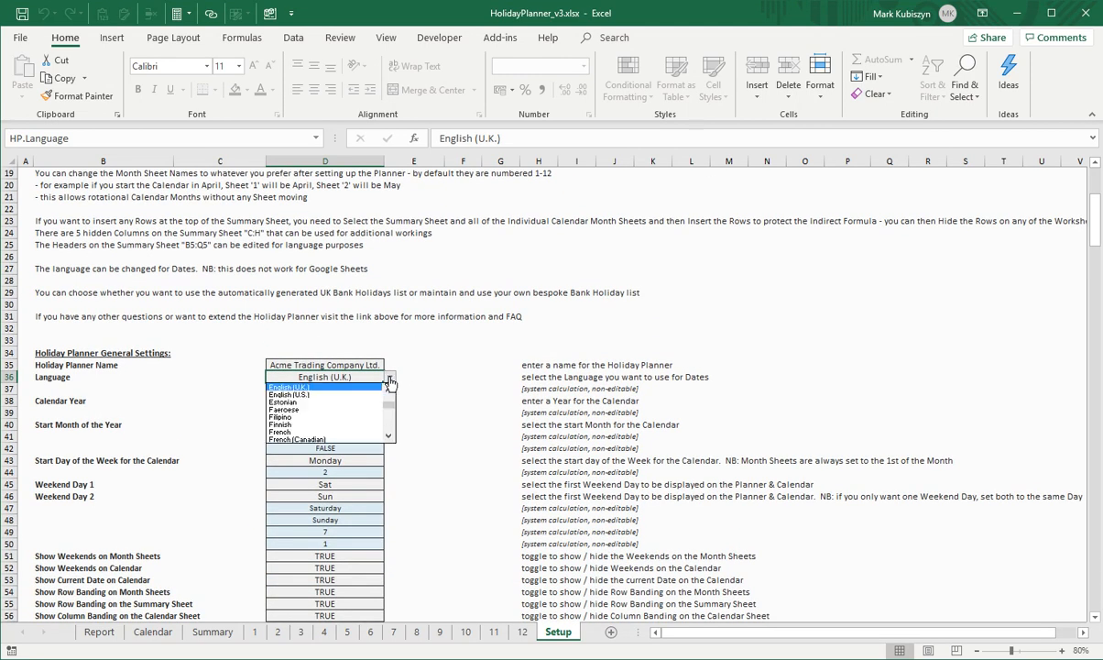
{"action": "left_click", "coordinate": [349, 431]}
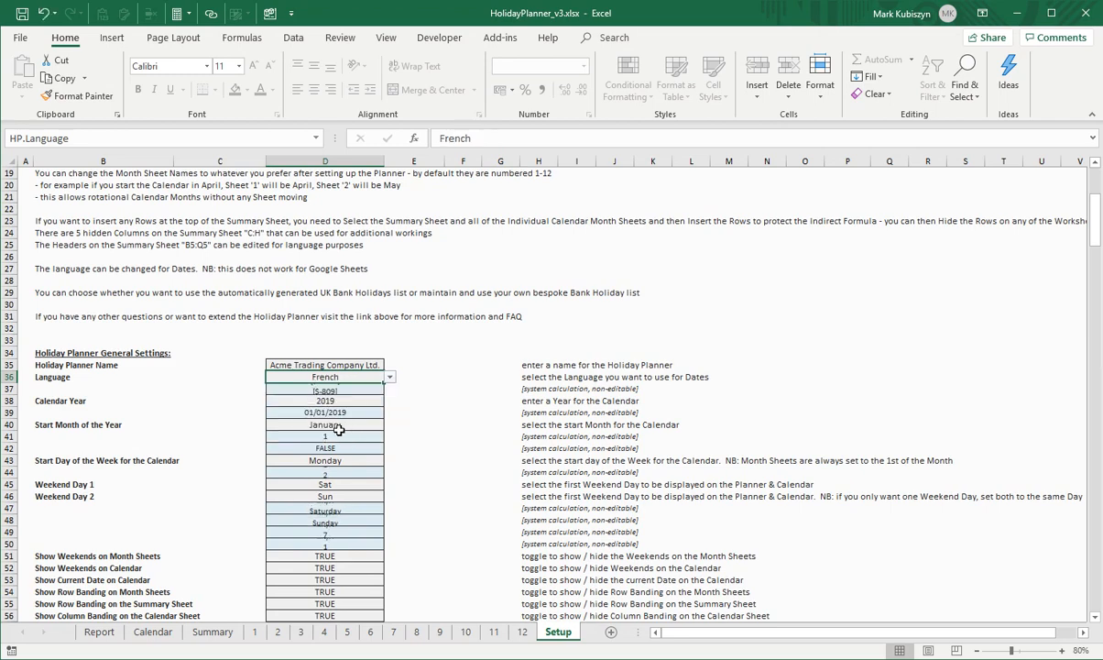
Examine the language of the weekday and month names on the Calendar sheet
{"action": "left_click", "coordinate": [151, 633]}
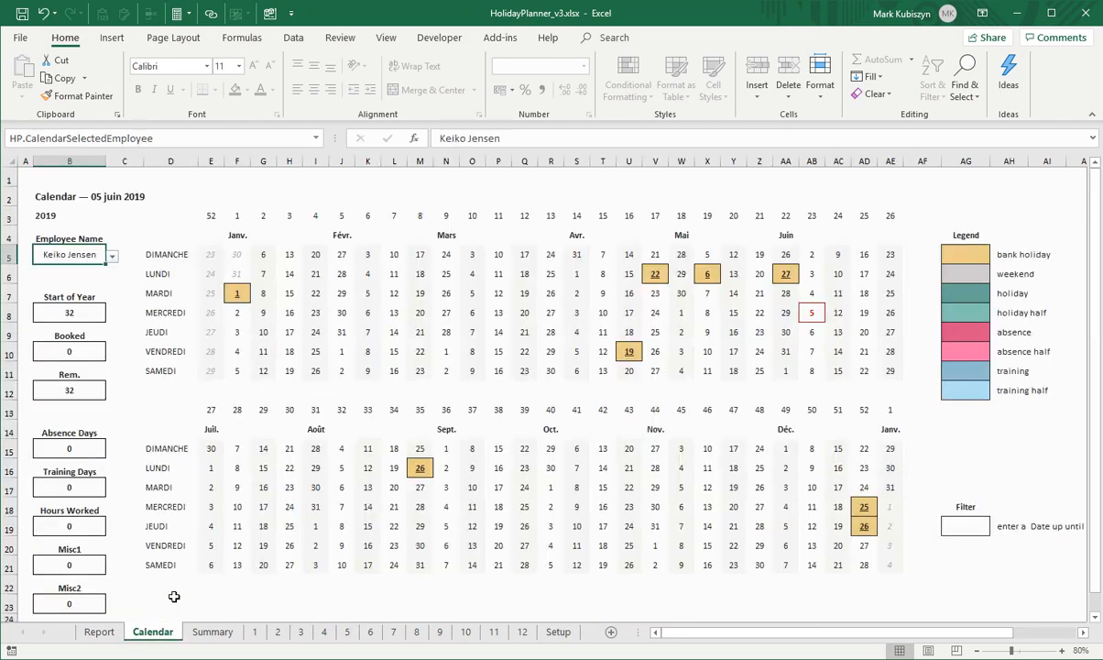
{"action": "left_click", "coordinate": [151, 271]}
{"action": "left_click", "coordinate": [150, 332]}
{"action": "left_click", "coordinate": [153, 309]}
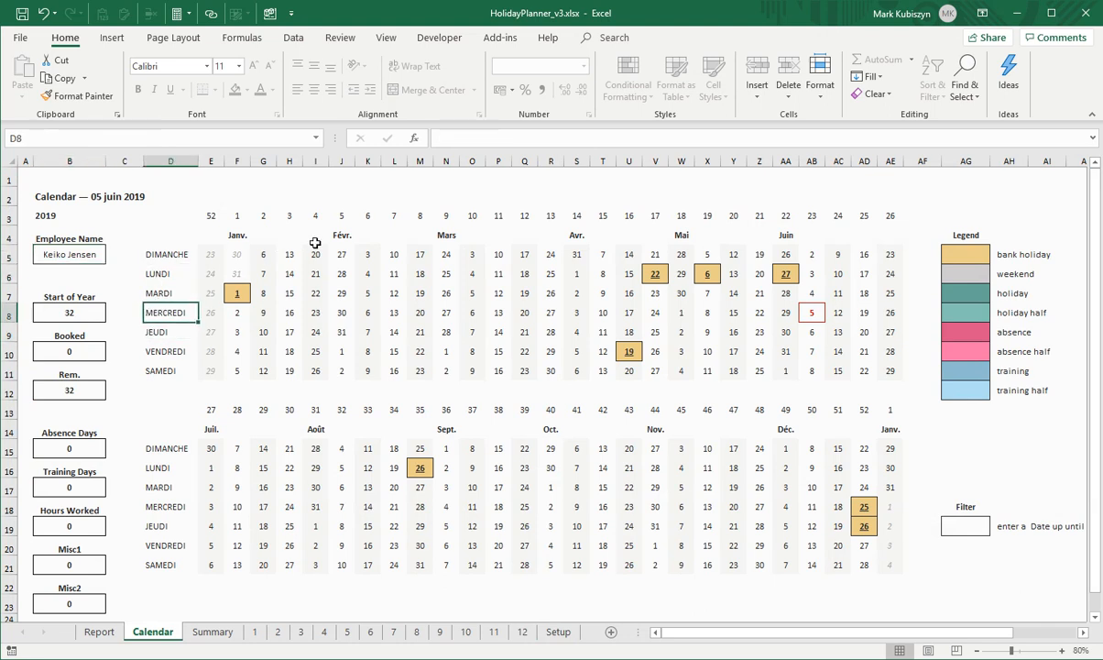
{"action": "left_click", "coordinate": [340, 233]}
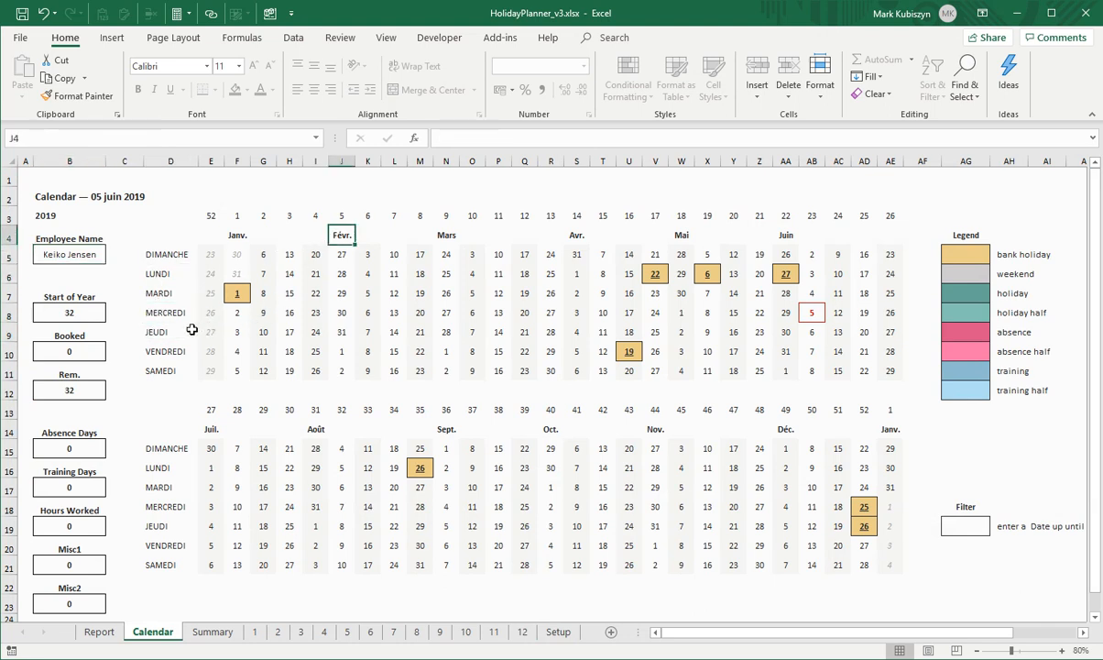
Set the planner language to English (U.K.) in the Setup sheet's general settings
{"action": "left_click", "coordinate": [557, 632]}
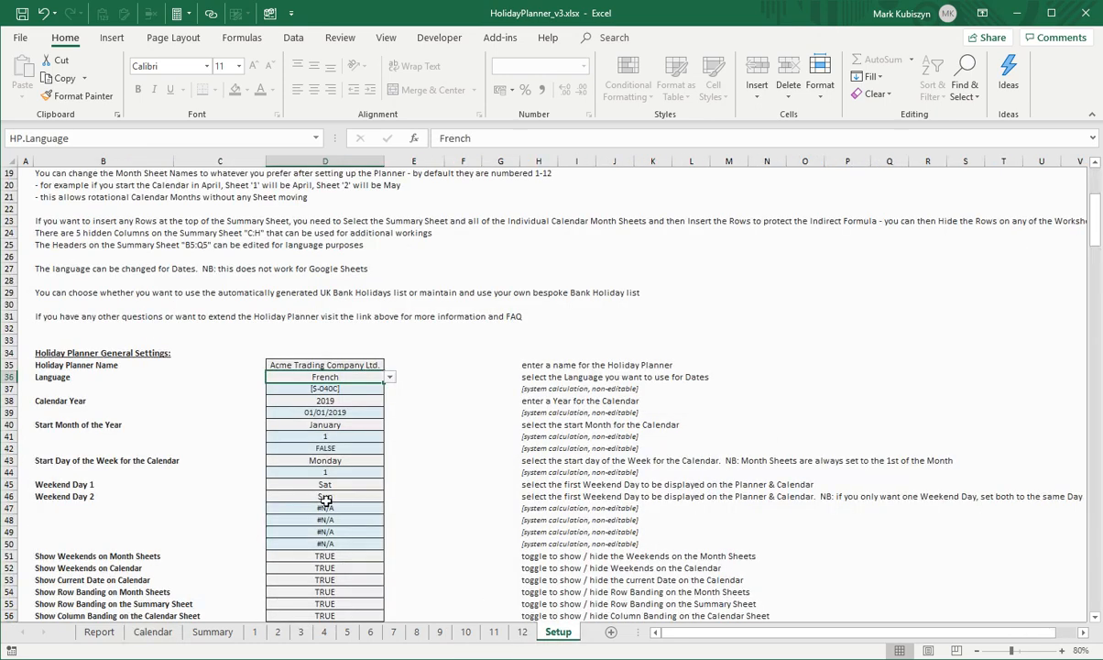
{"action": "left_click", "coordinate": [392, 382]}
{"action": "scroll", "coordinate": [386, 395], "scroll_direction": "up", "scroll_amount": 4}
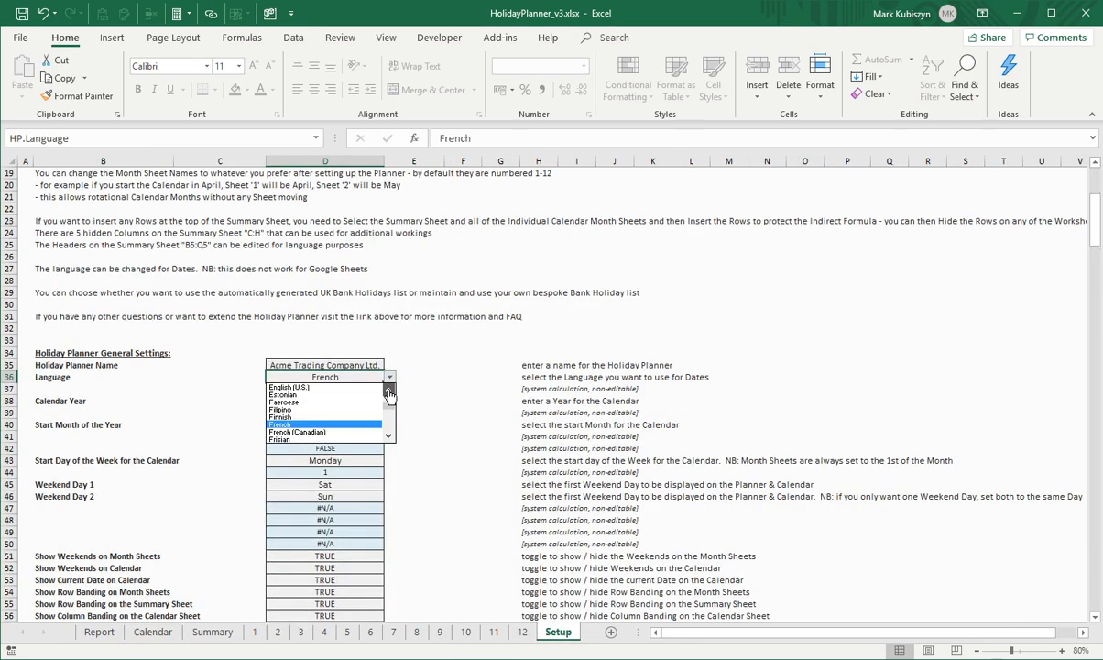
{"action": "left_click", "coordinate": [298, 424]}
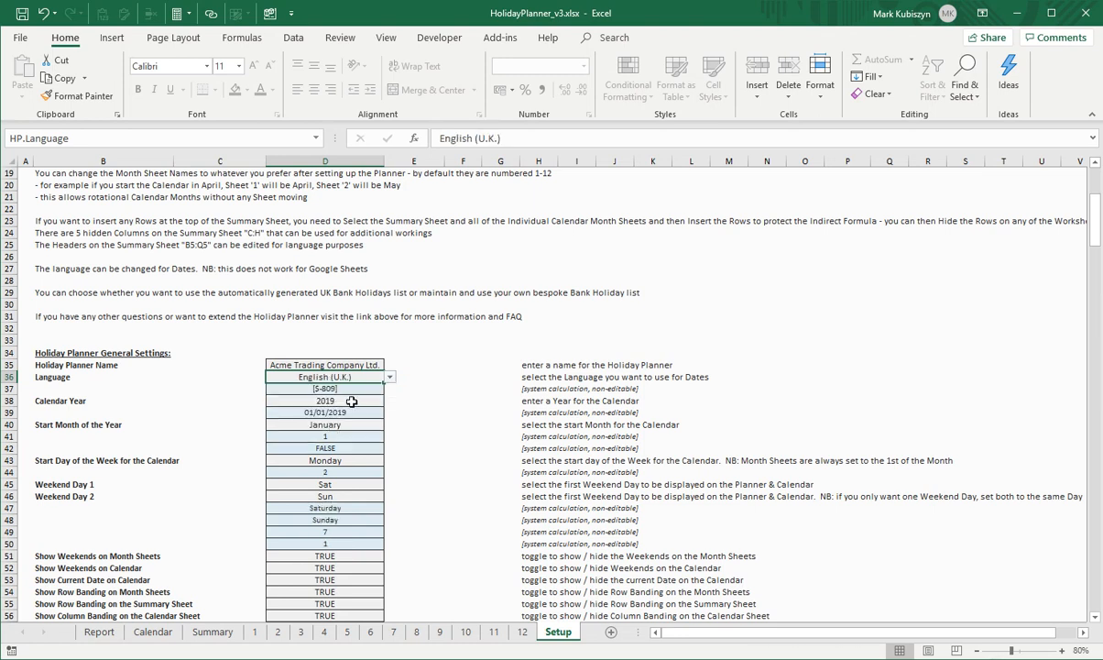
Set the Calendar Year to 2018 in the general settings
{"action": "left_click", "coordinate": [337, 401]}
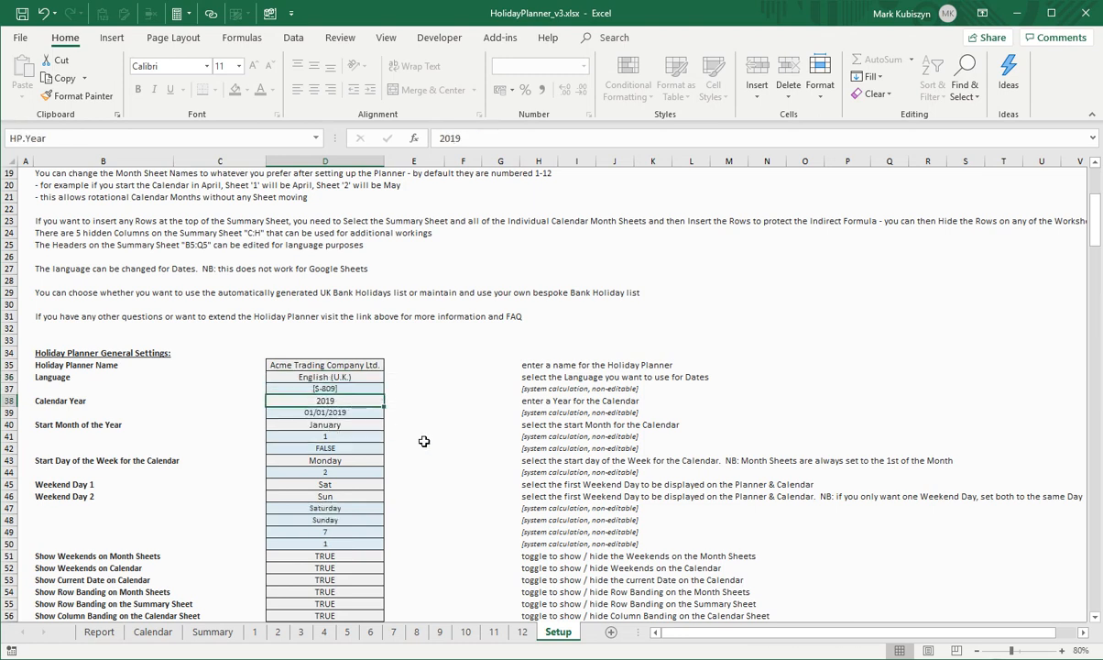
{"action": "type", "text": "2"}
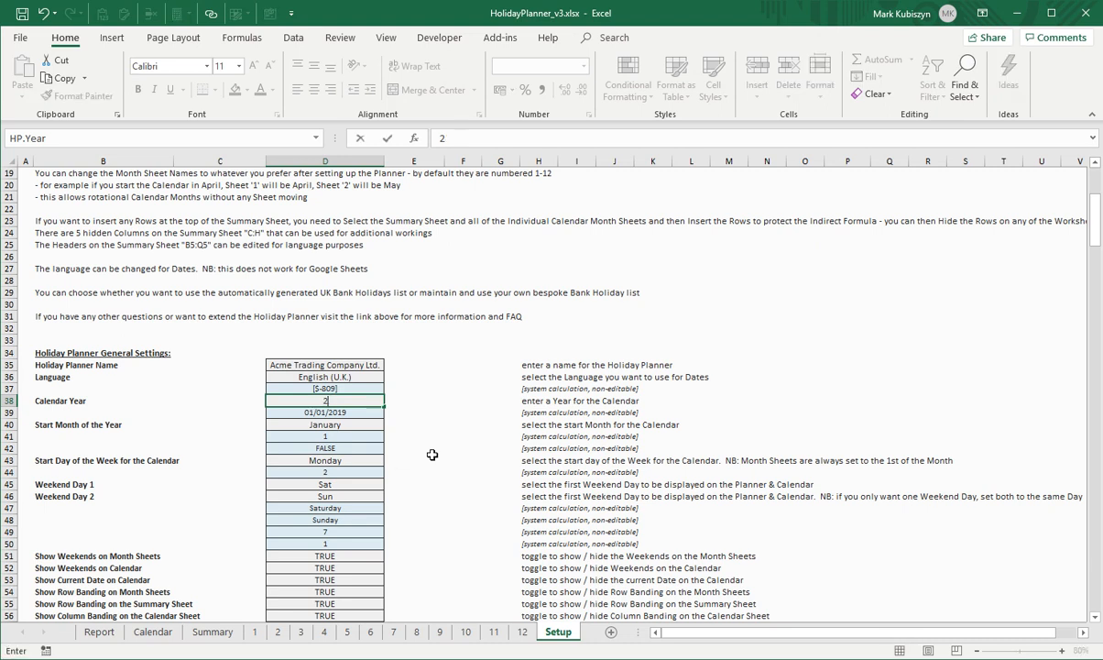
{"action": "type", "text": "018"}
{"action": "key", "text": "Return"}
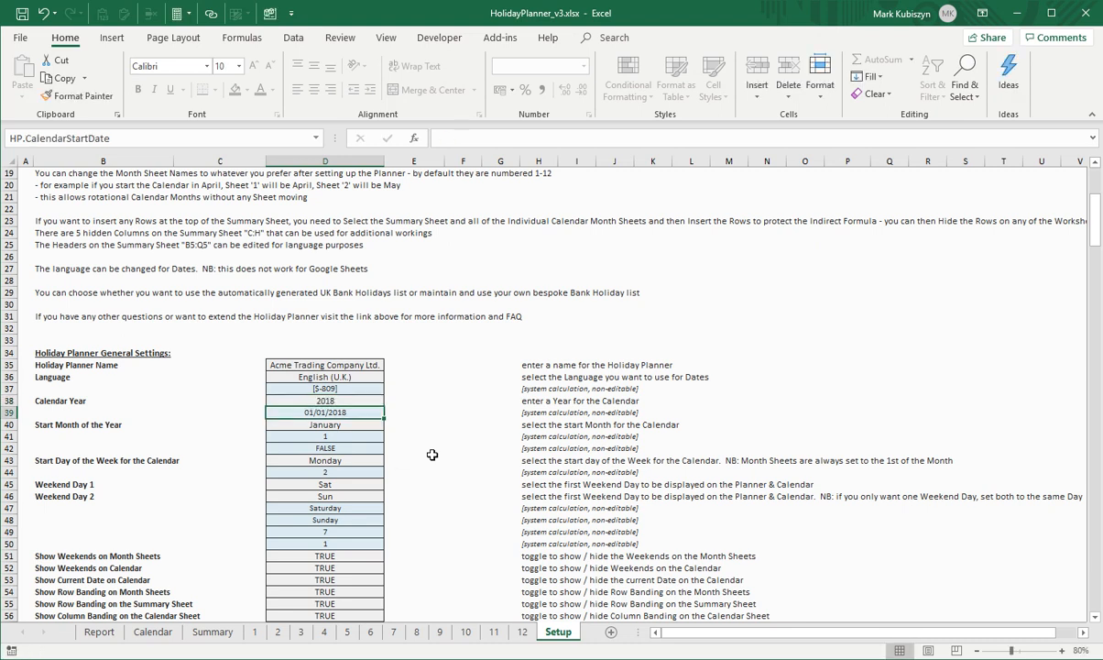
Set the Calendar Year to 2019 in the general settings
{"action": "key", "text": "Up"}
{"action": "type", "text": "2"}
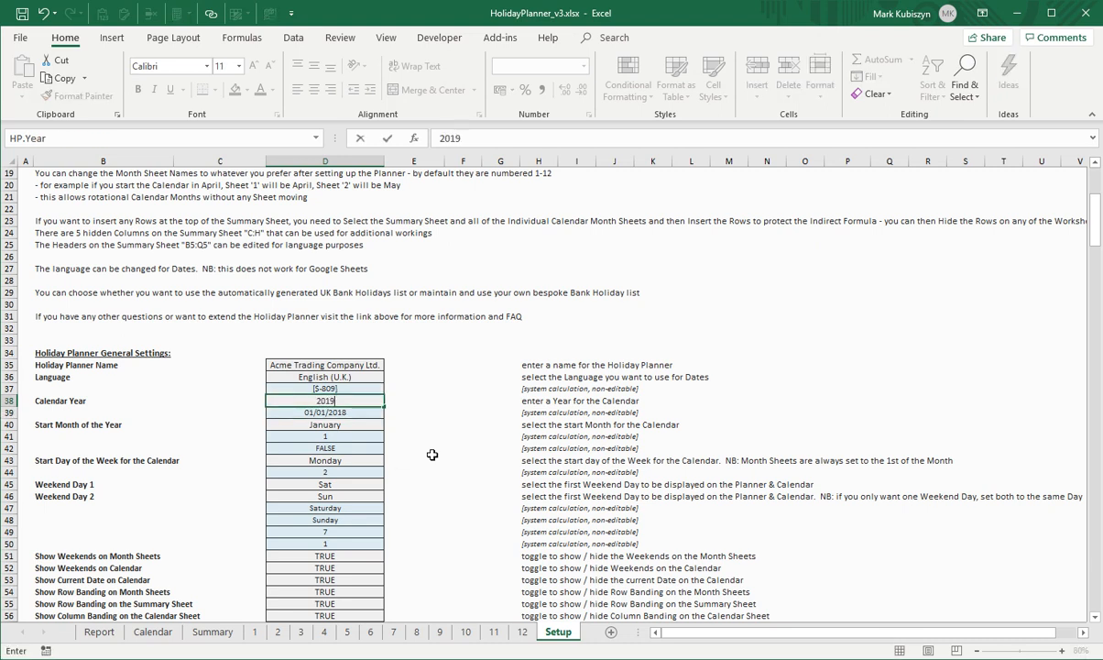
{"action": "key", "text": "Return"}
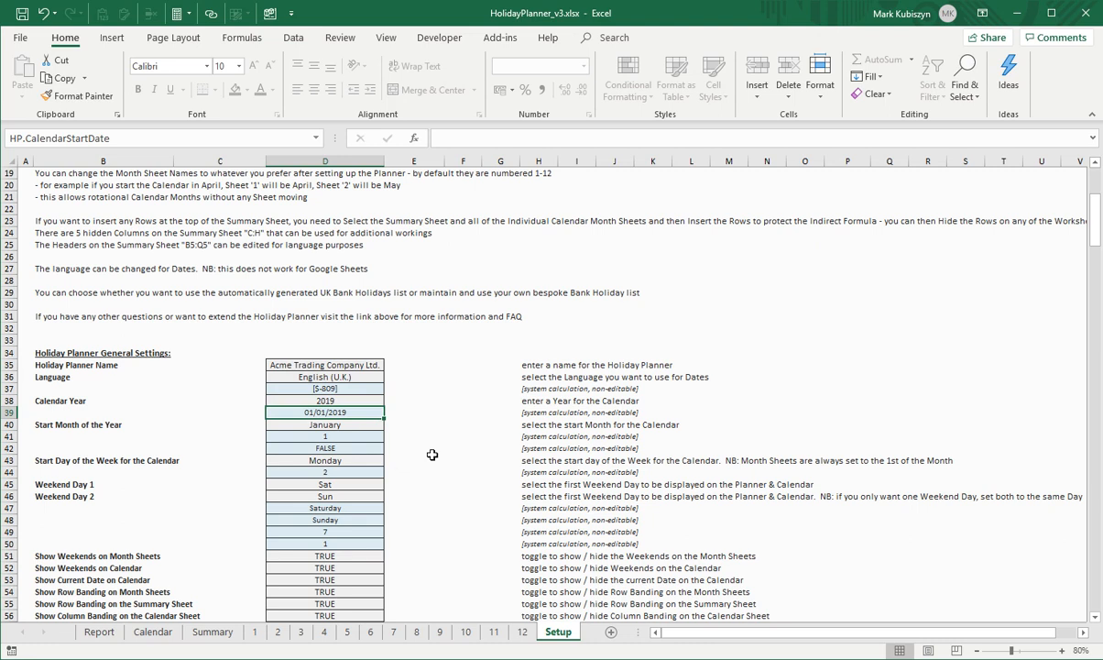
View the available choices for the Start Month of the Year setting and leave it as it is
{"action": "left_click", "coordinate": [362, 424]}
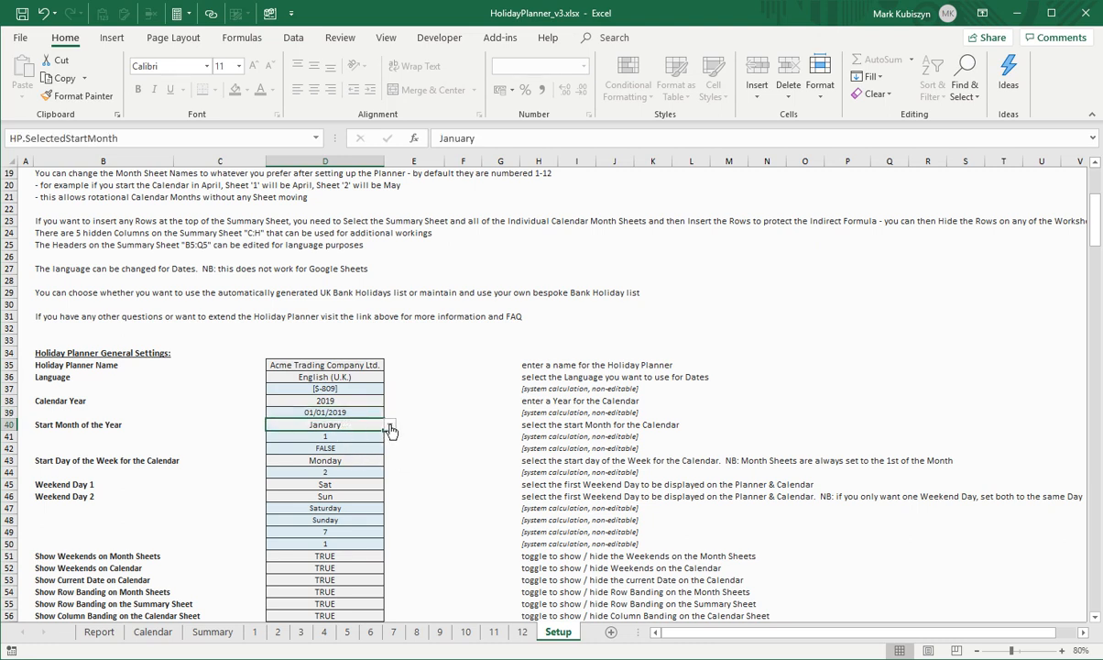
{"action": "left_click", "coordinate": [390, 428]}
{"action": "left_click", "coordinate": [391, 427]}
Set the calendar's start day of the week to Sunday and check the weekday order on the Calendar sheet
{"action": "left_click", "coordinate": [370, 459]}
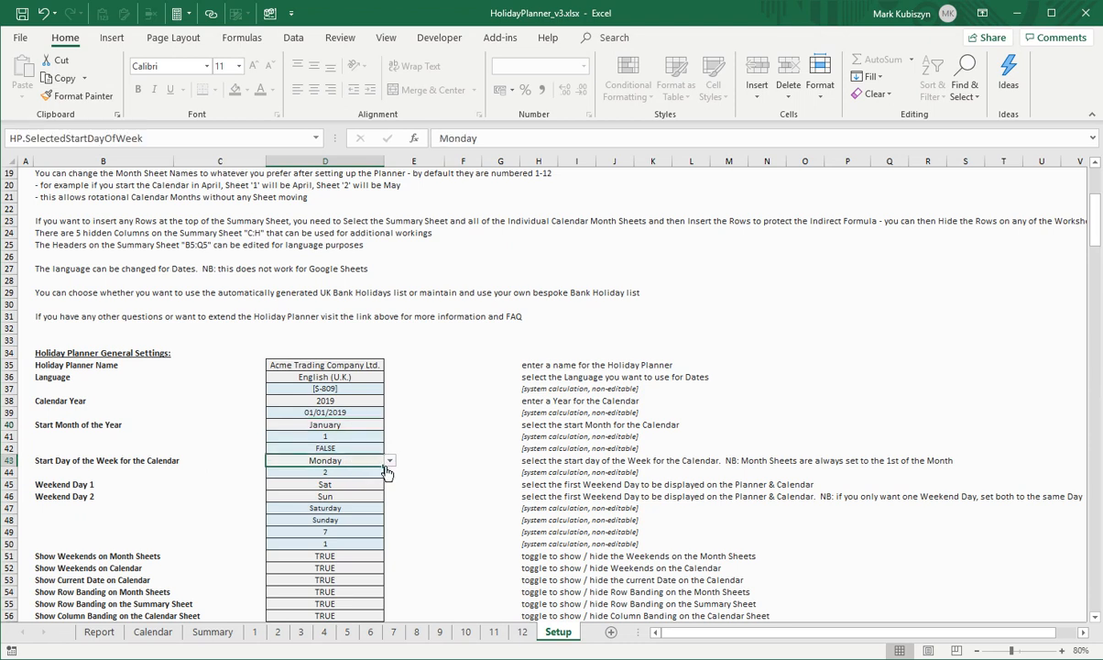
{"action": "left_click", "coordinate": [390, 462]}
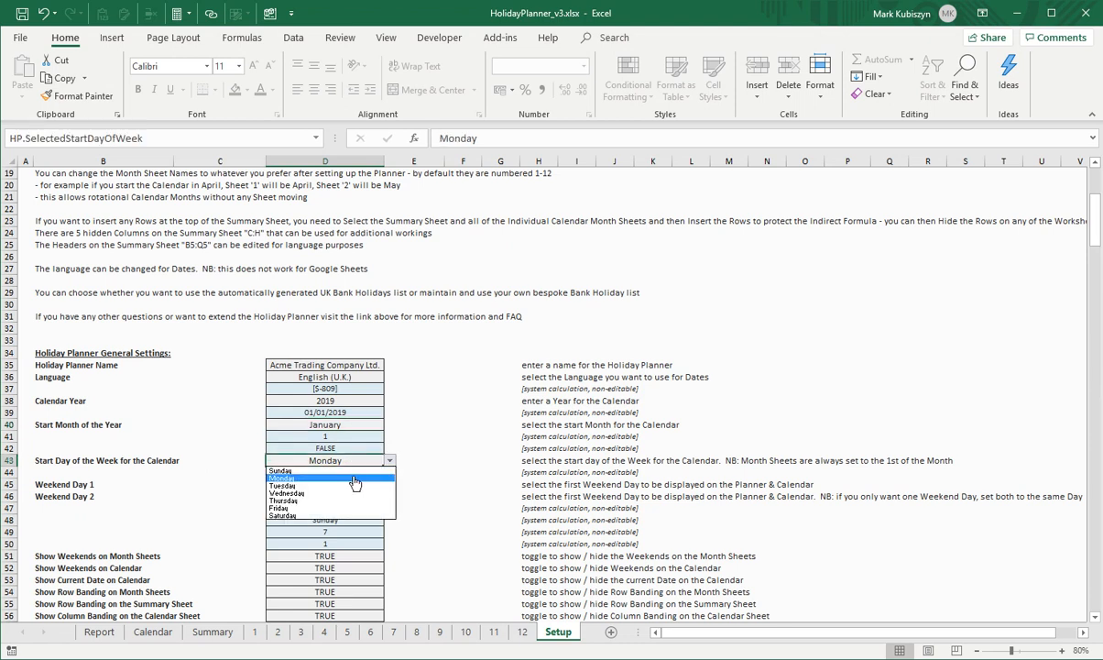
{"action": "left_click", "coordinate": [322, 473]}
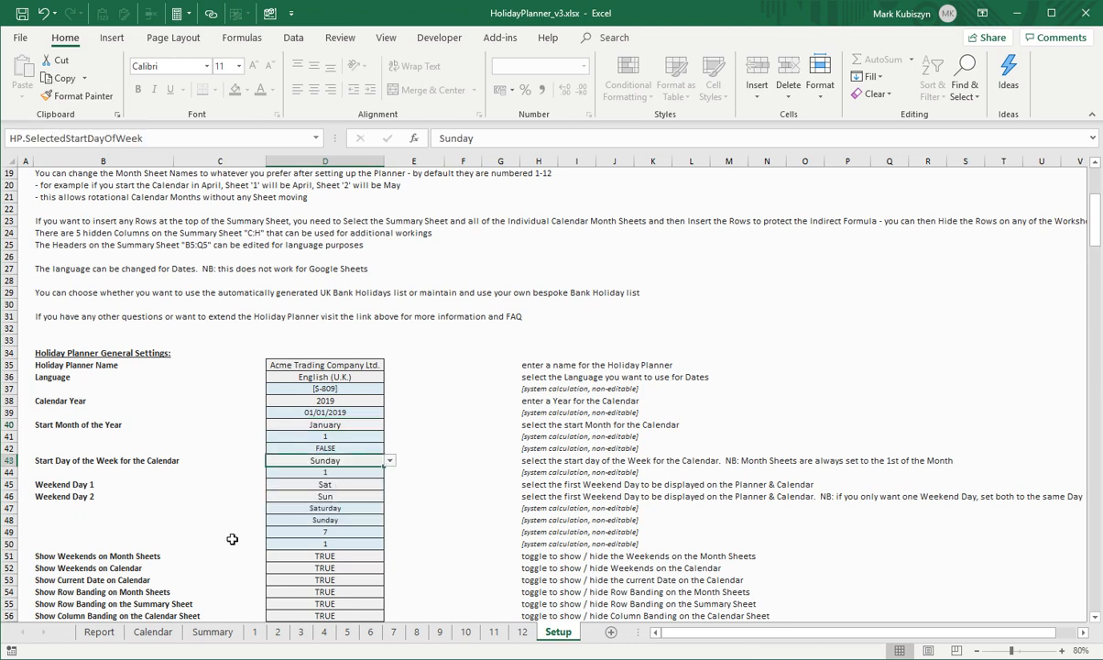
{"action": "left_click", "coordinate": [153, 632]}
{"action": "left_click", "coordinate": [166, 256]}
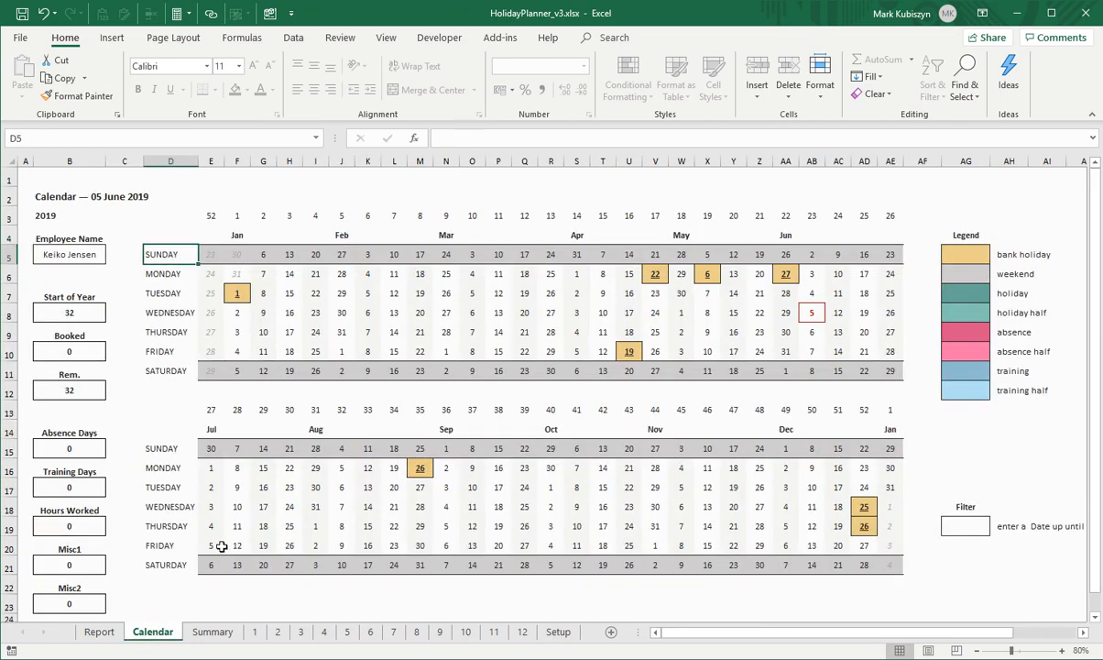
Set the start day of the week for the calendar to Monday on the Setup sheet
{"action": "left_click", "coordinate": [558, 631]}
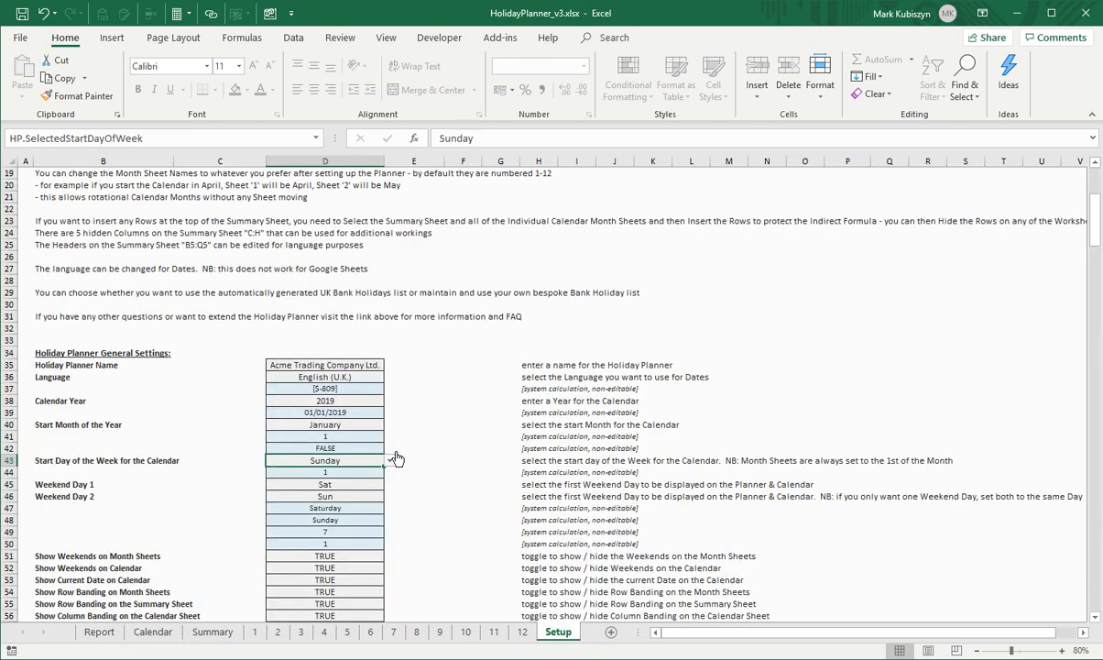
{"action": "left_click", "coordinate": [390, 460]}
{"action": "left_click", "coordinate": [385, 480]}
Check the weekend day settings and the weekend shading on the Calendar sheet and month sheet 1
{"action": "left_click", "coordinate": [363, 485]}
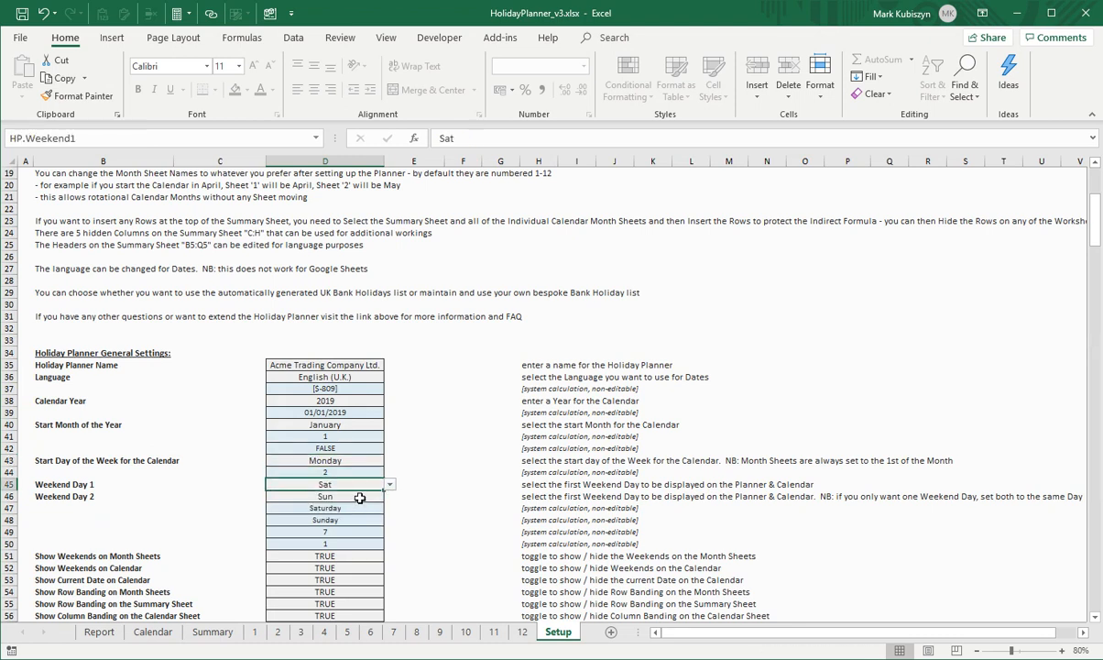
{"action": "left_click", "coordinate": [152, 632]}
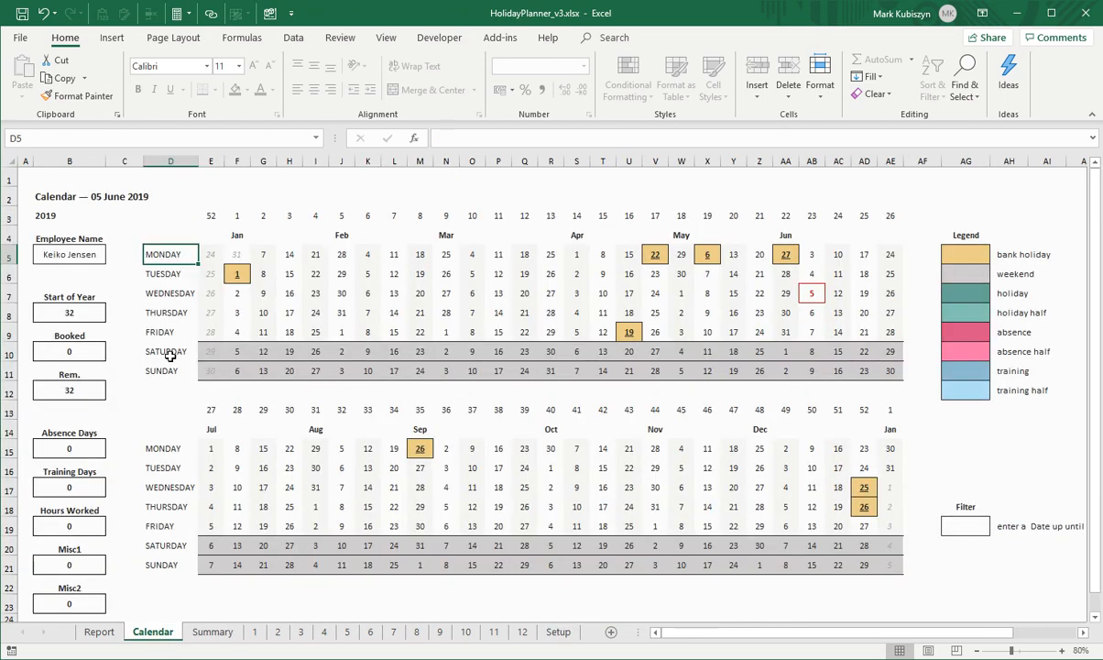
{"action": "left_click", "coordinate": [255, 631]}
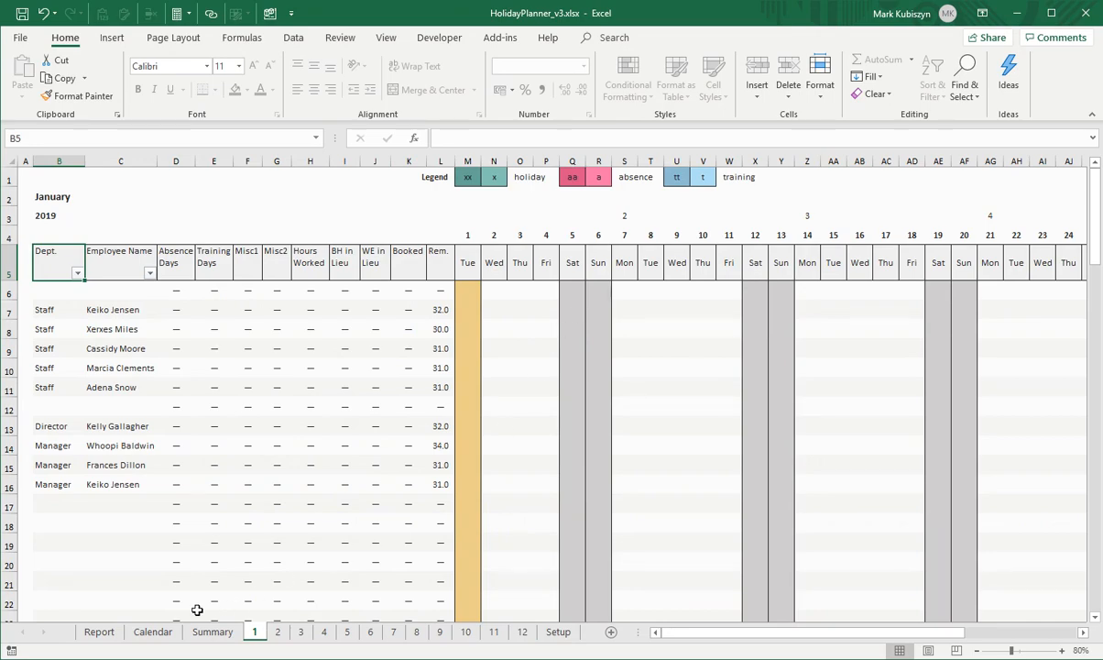
{"action": "left_click", "coordinate": [154, 632]}
Review the remaining general settings on the Setup sheet and the note beside its title
{"action": "left_click", "coordinate": [554, 631]}
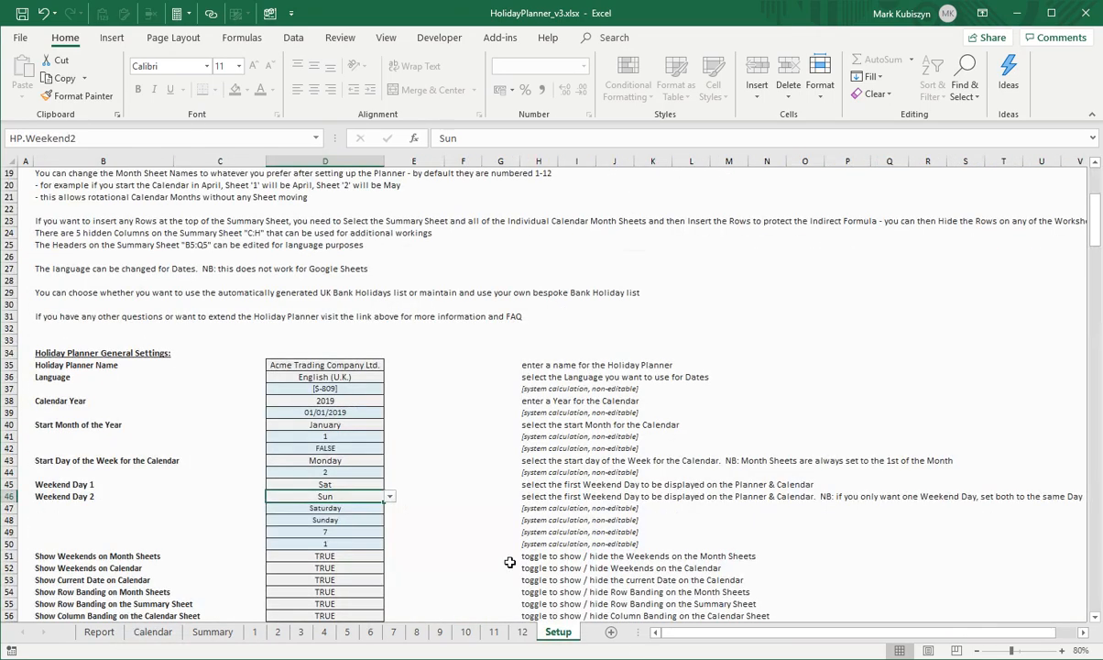
{"action": "scroll", "coordinate": [458, 508], "scroll_direction": "down", "scroll_amount": 5}
{"action": "scroll", "coordinate": [437, 518], "scroll_direction": "down", "scroll_amount": 2}
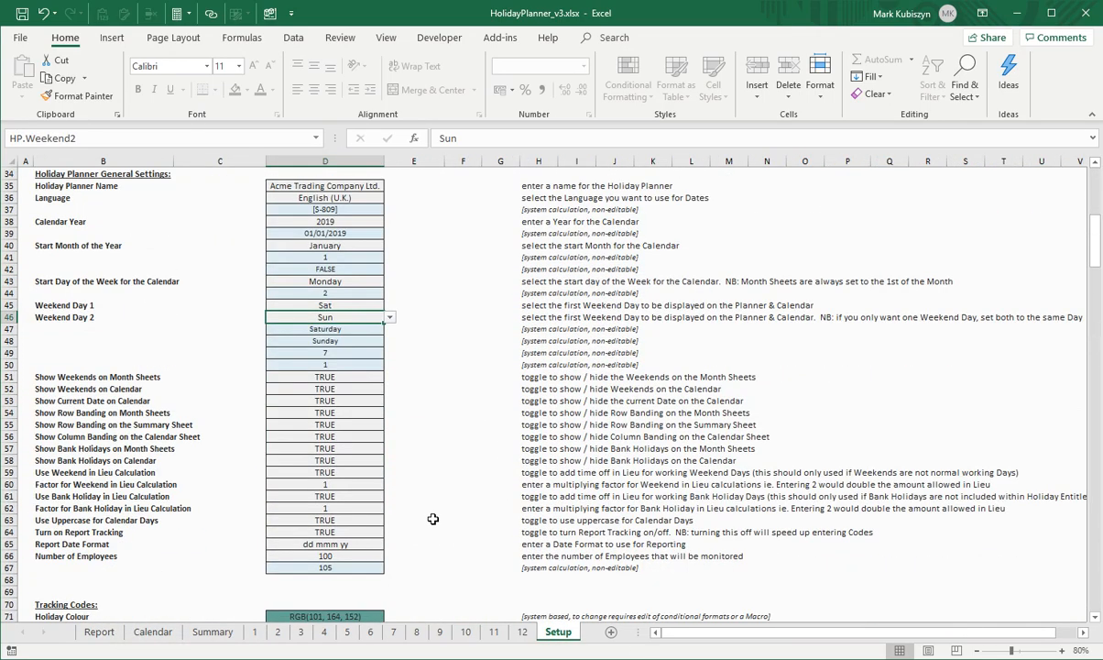
{"action": "scroll", "coordinate": [438, 513], "scroll_direction": "up", "scroll_amount": 11}
{"action": "left_click", "coordinate": [194, 188]}
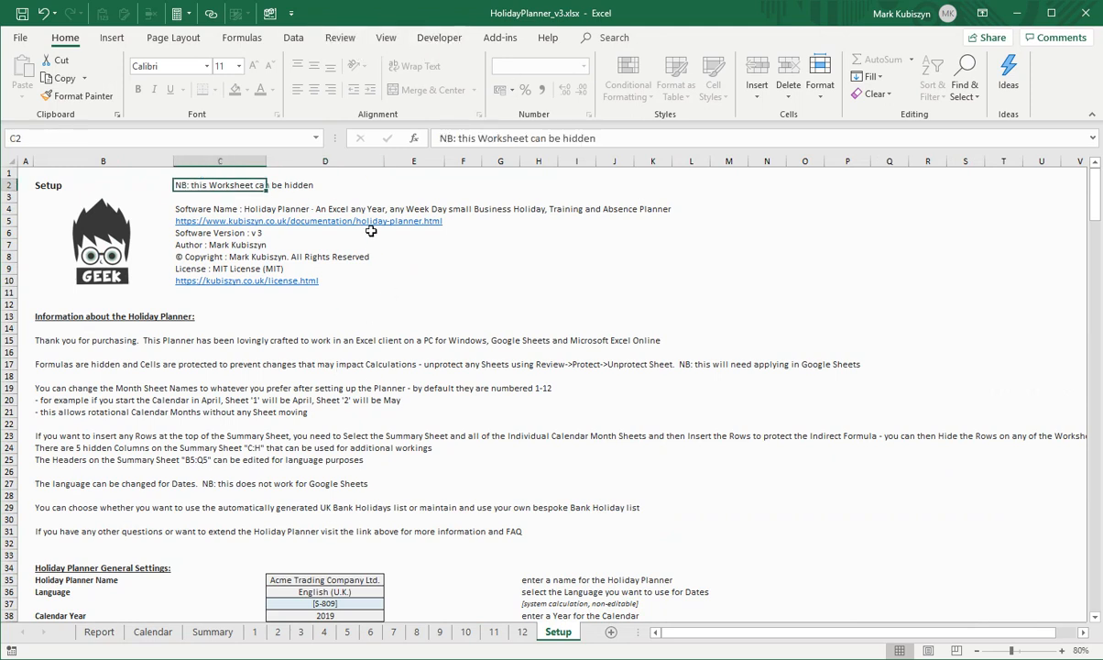
Protect the Setup worksheet without a password, allowing only selection of locked and unlocked cells
{"action": "left_click", "coordinate": [341, 37]}
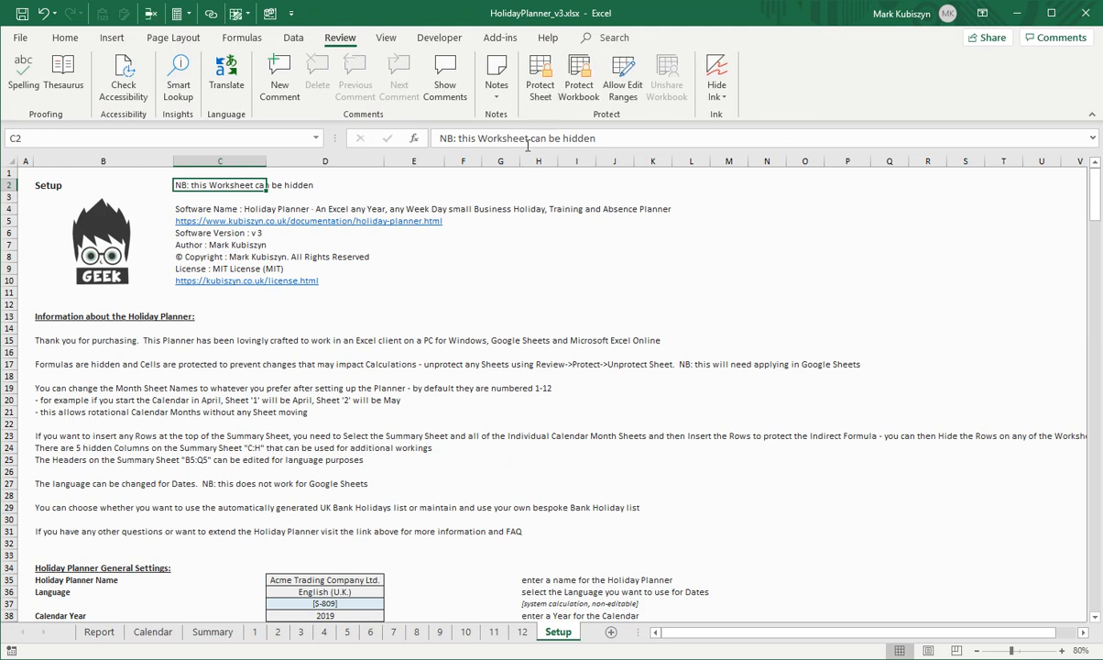
{"action": "left_click", "coordinate": [540, 78]}
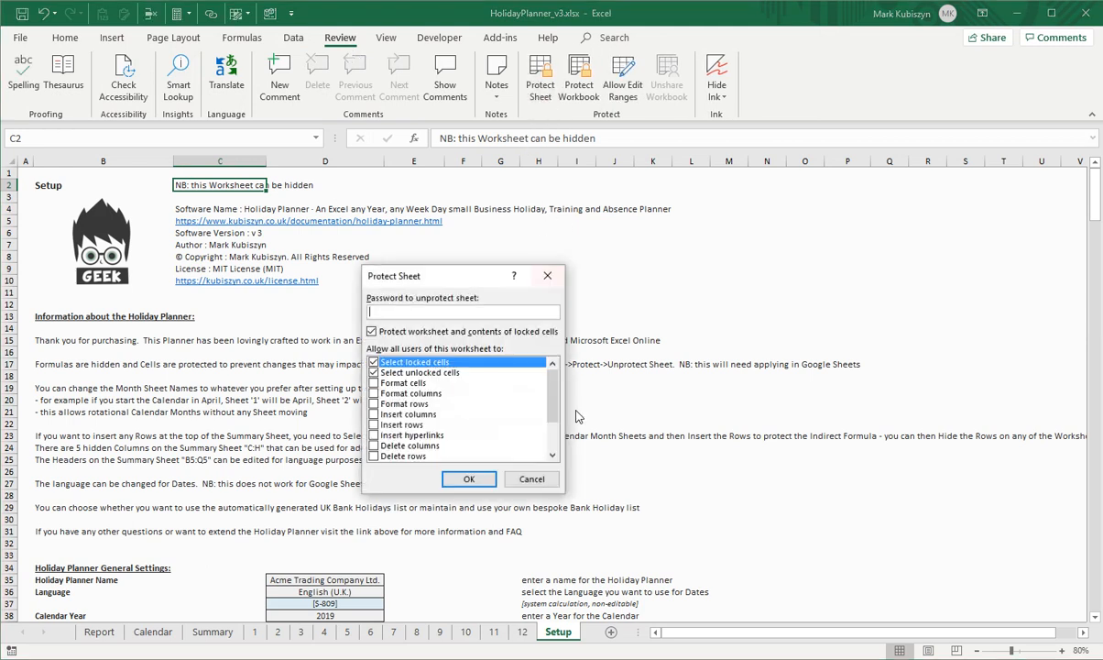
{"action": "scroll", "coordinate": [520, 404], "scroll_direction": "down", "scroll_amount": 2}
{"action": "scroll", "coordinate": [521, 422], "scroll_direction": "up", "scroll_amount": 2}
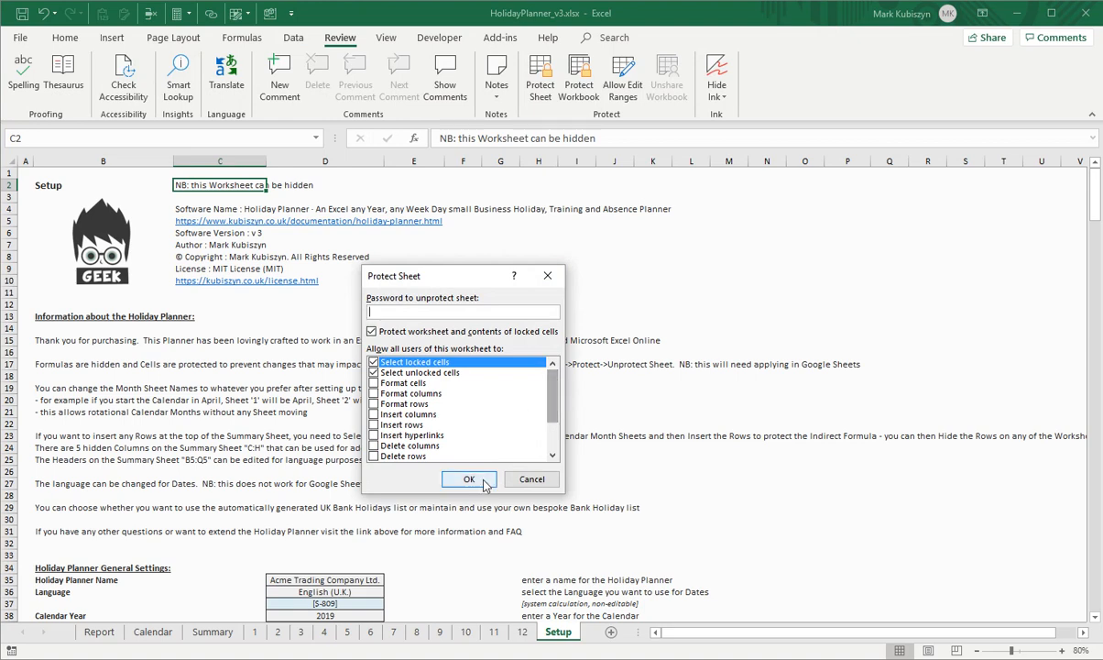
{"action": "left_click", "coordinate": [468, 479]}
{"action": "left_click", "coordinate": [463, 375]}
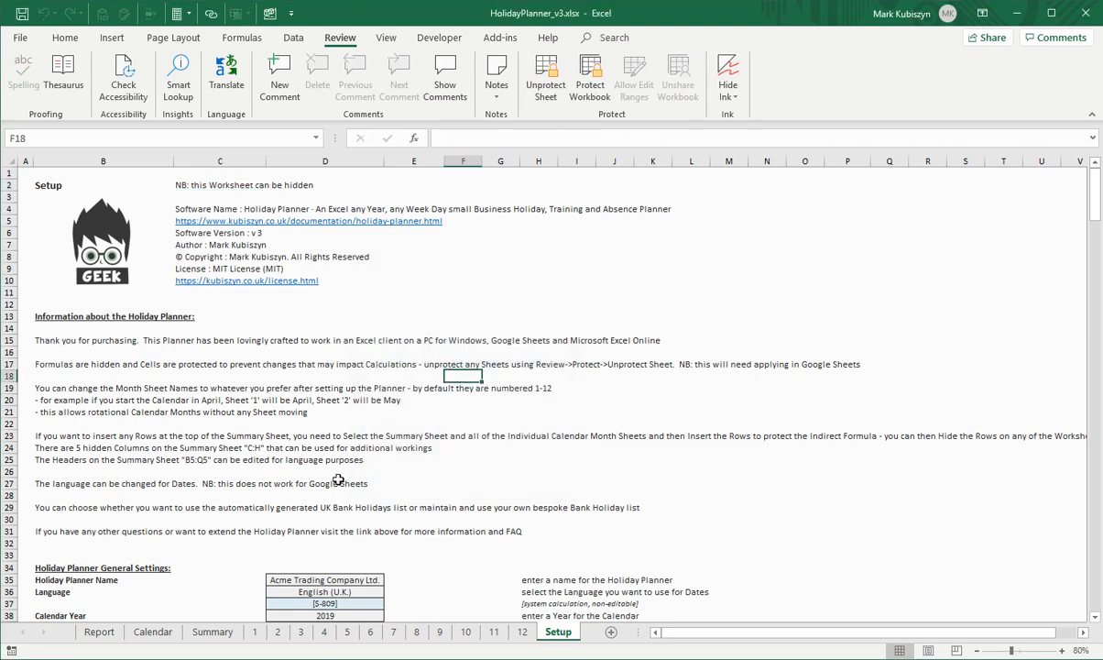
Review the departments, employee names, entitlements, additional days and sacrificed days entered on the Summary sheet
{"action": "left_click", "coordinate": [212, 631]}
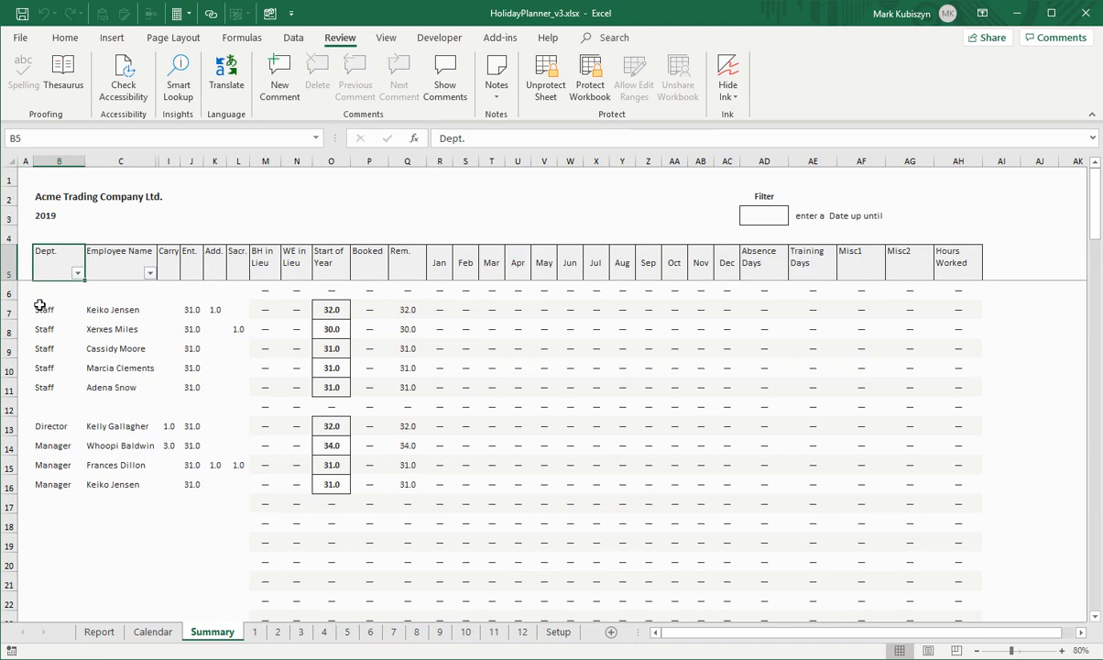
{"action": "left_click_drag", "start_coordinate": [39, 305], "coordinate": [171, 442]}
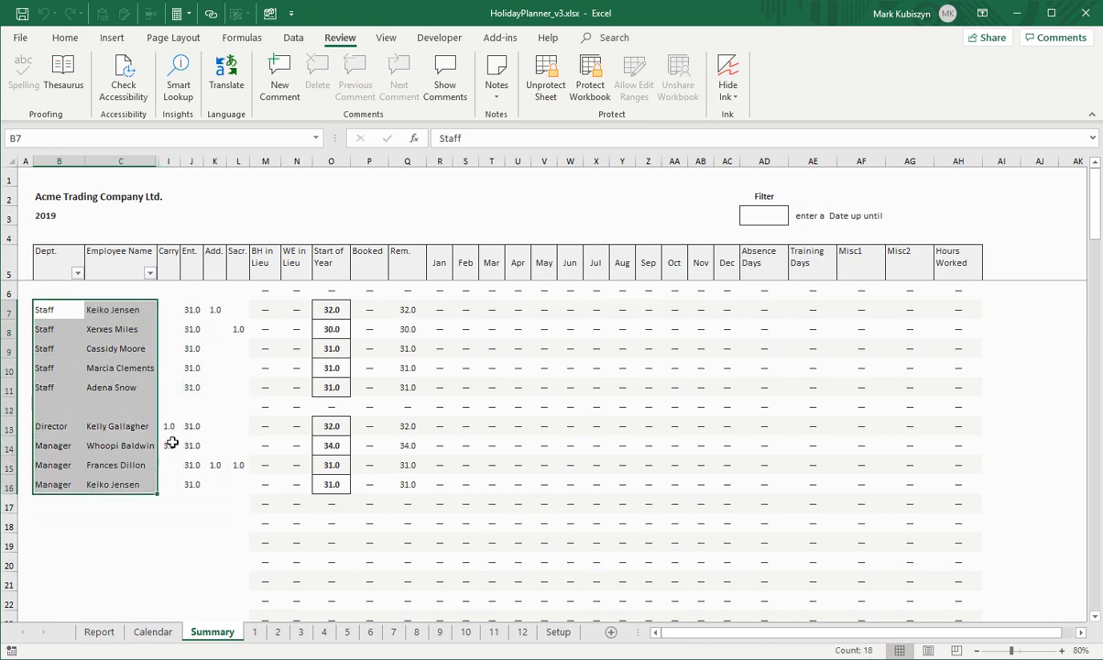
{"action": "left_click", "coordinate": [192, 312]}
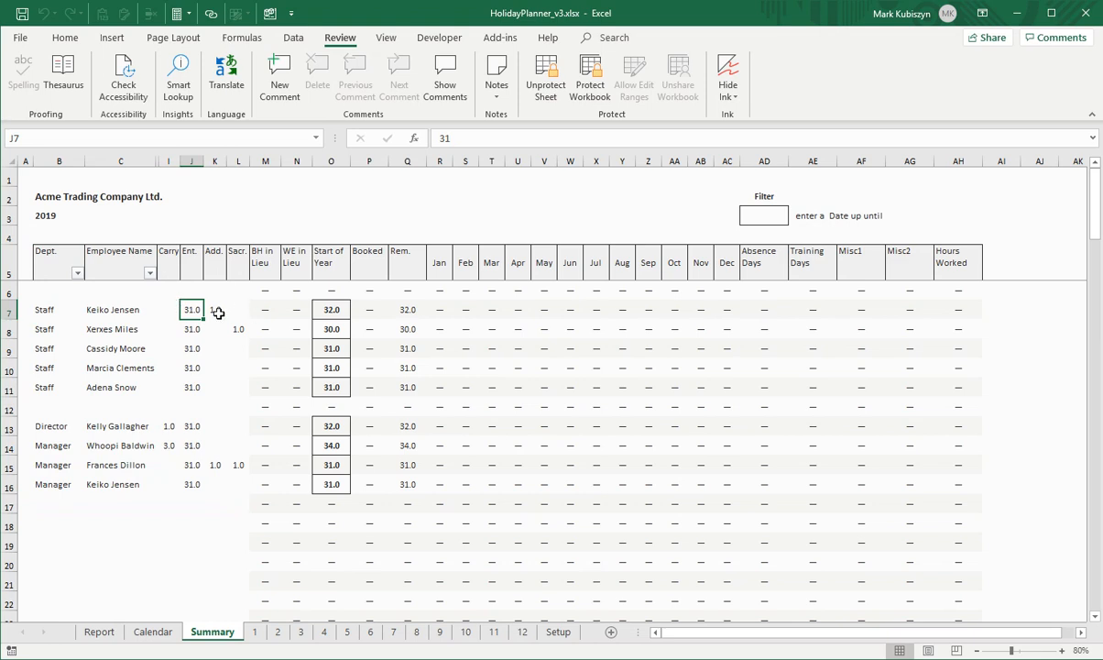
{"action": "left_click", "coordinate": [215, 312]}
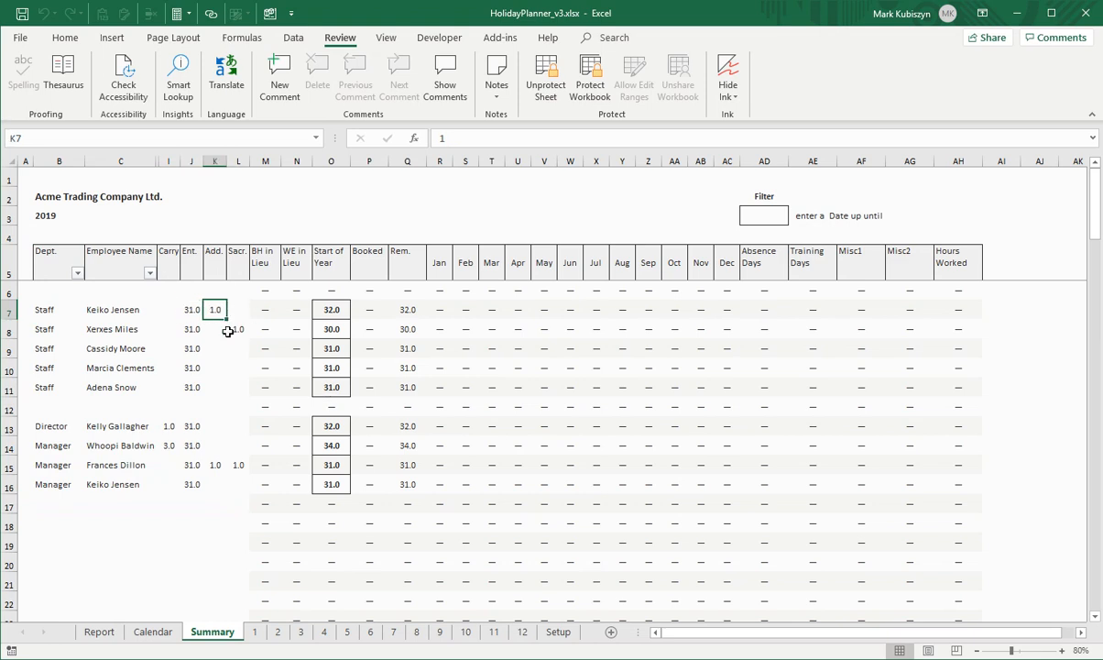
{"action": "left_click", "coordinate": [233, 330]}
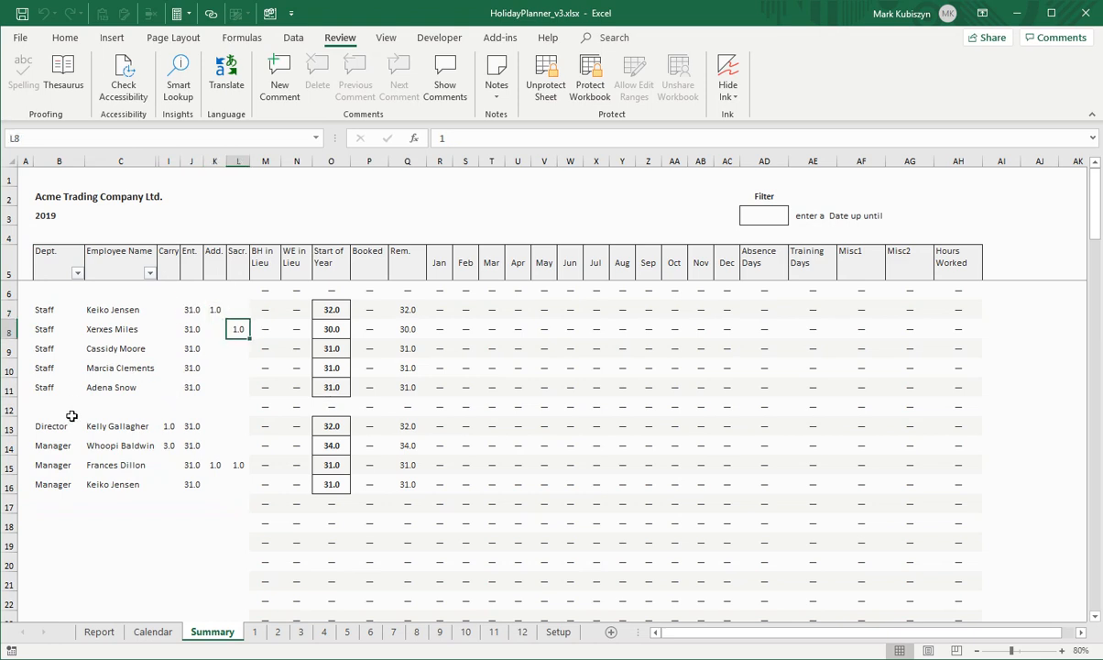
Clear the employee entries in rows 8 to 12 and move the Director and Manager entries up to start at row 9
{"action": "left_click_drag", "start_coordinate": [47, 330], "coordinate": [225, 402]}
{"action": "key", "text": "Delete"}
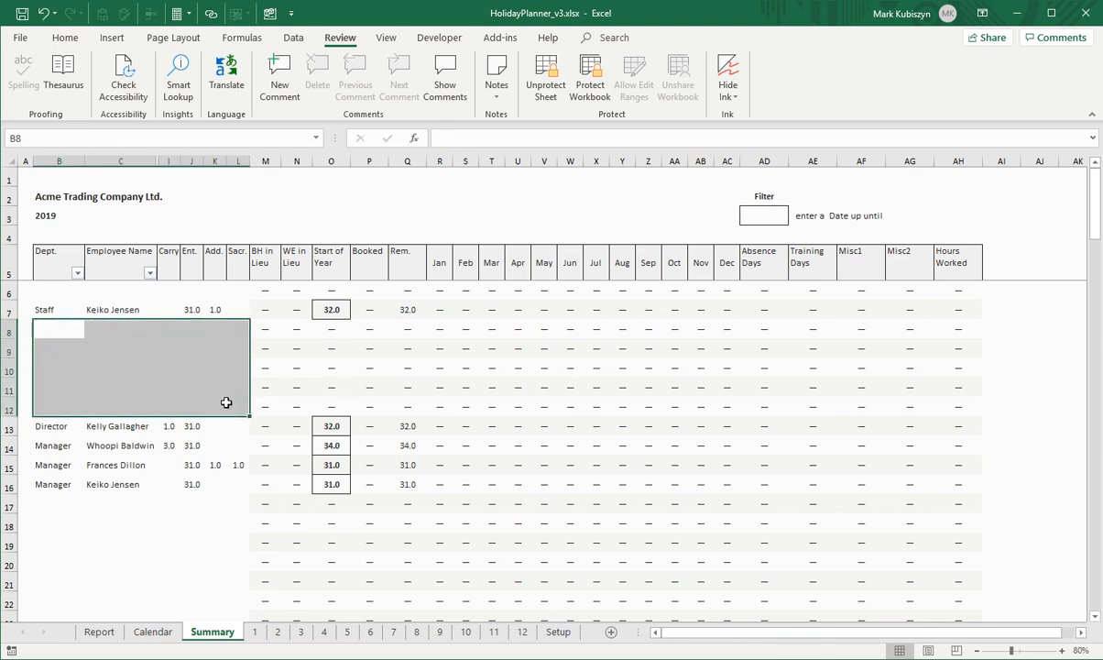
{"action": "left_click", "coordinate": [101, 509]}
{"action": "left_click_drag", "start_coordinate": [40, 423], "coordinate": [236, 488]}
{"action": "left_click_drag", "start_coordinate": [148, 417], "coordinate": [140, 359]}
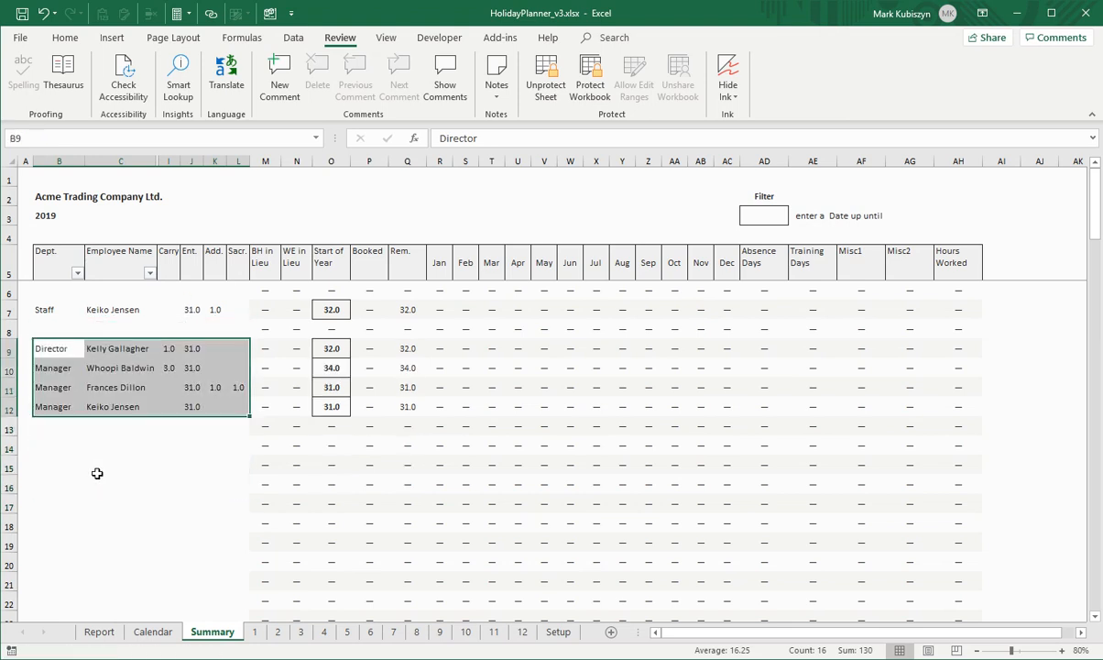
{"action": "left_click", "coordinate": [127, 468]}
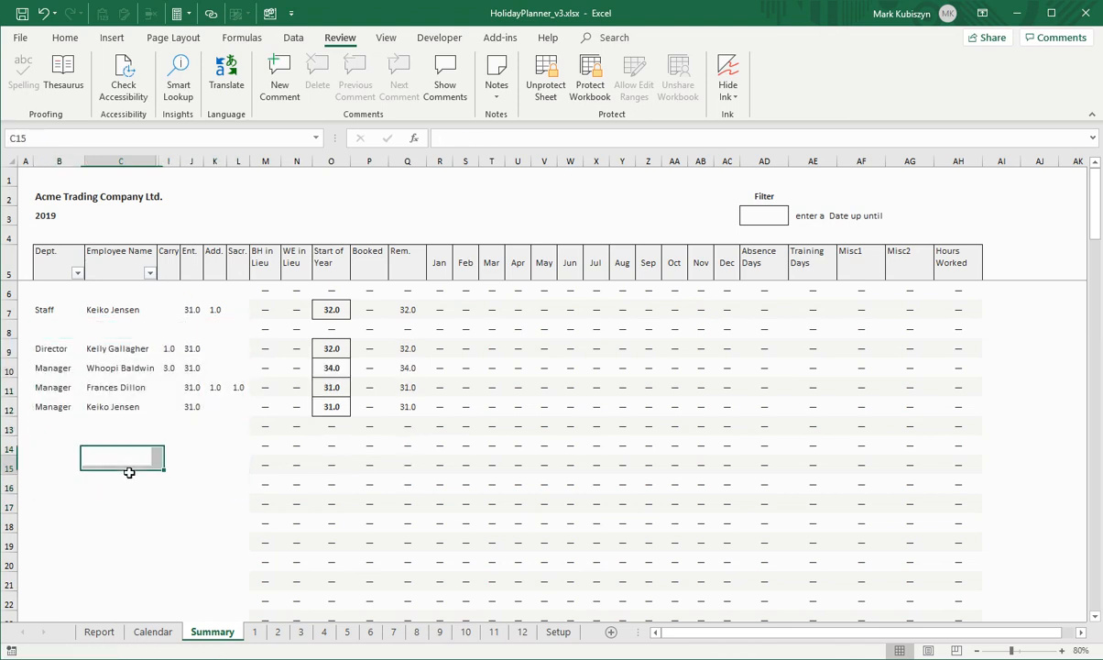
Compare the department and employee name cells of the two same-named employees in rows 7 and 12
{"action": "left_click", "coordinate": [39, 311]}
{"action": "left_click", "coordinate": [110, 310]}
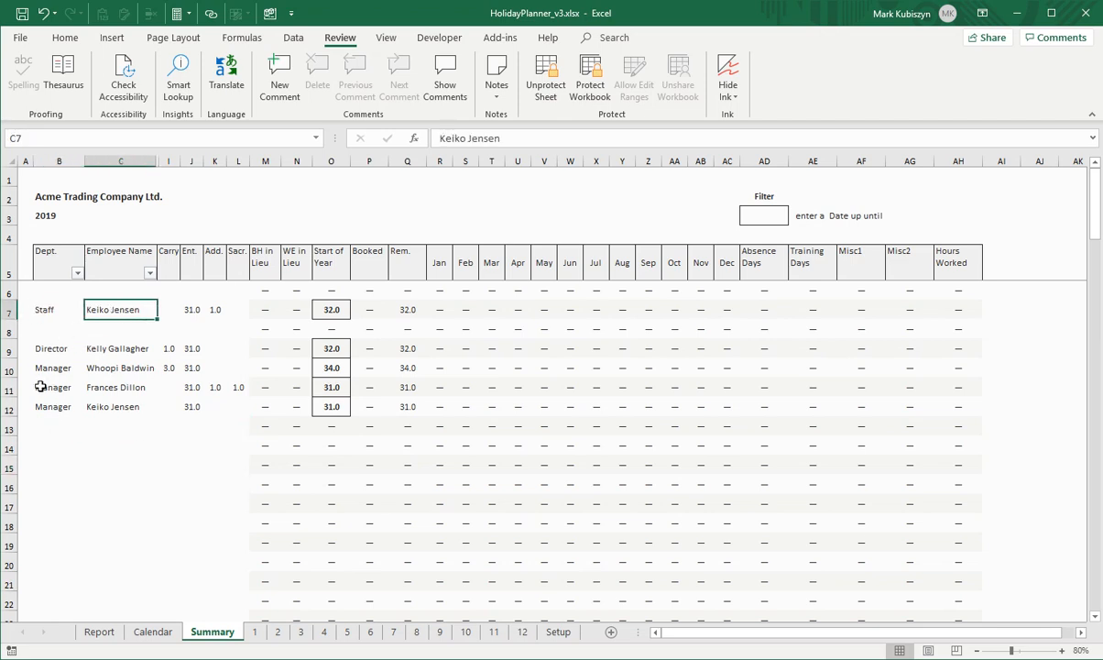
{"action": "left_click", "coordinate": [84, 408]}
{"action": "left_click", "coordinate": [73, 311]}
{"action": "left_click", "coordinate": [108, 308]}
{"action": "left_click", "coordinate": [103, 407]}
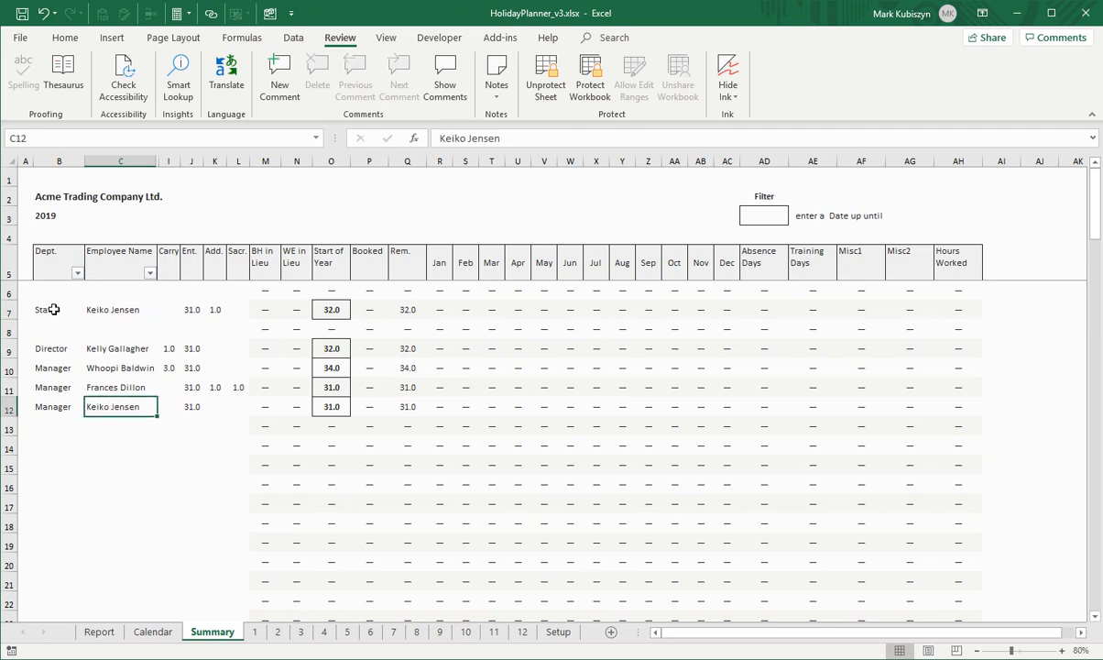
{"action": "left_click", "coordinate": [53, 309]}
{"action": "left_click", "coordinate": [58, 409]}
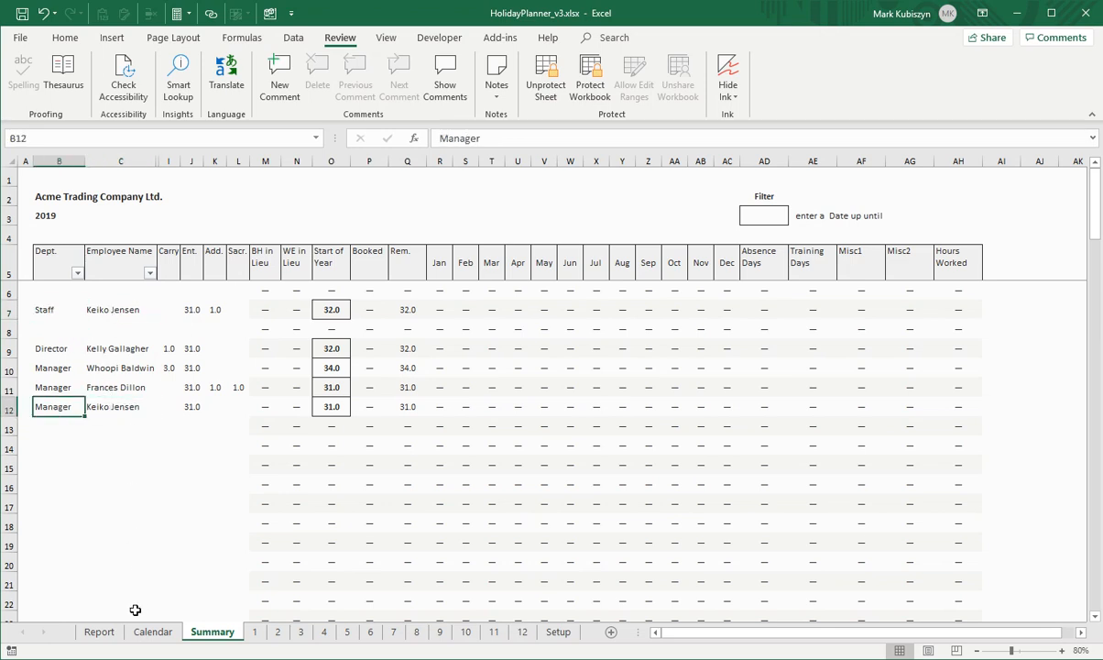
Check the Report sheet, and display the second of the two same-named employees on the Calendar sheet
{"action": "left_click", "coordinate": [98, 631]}
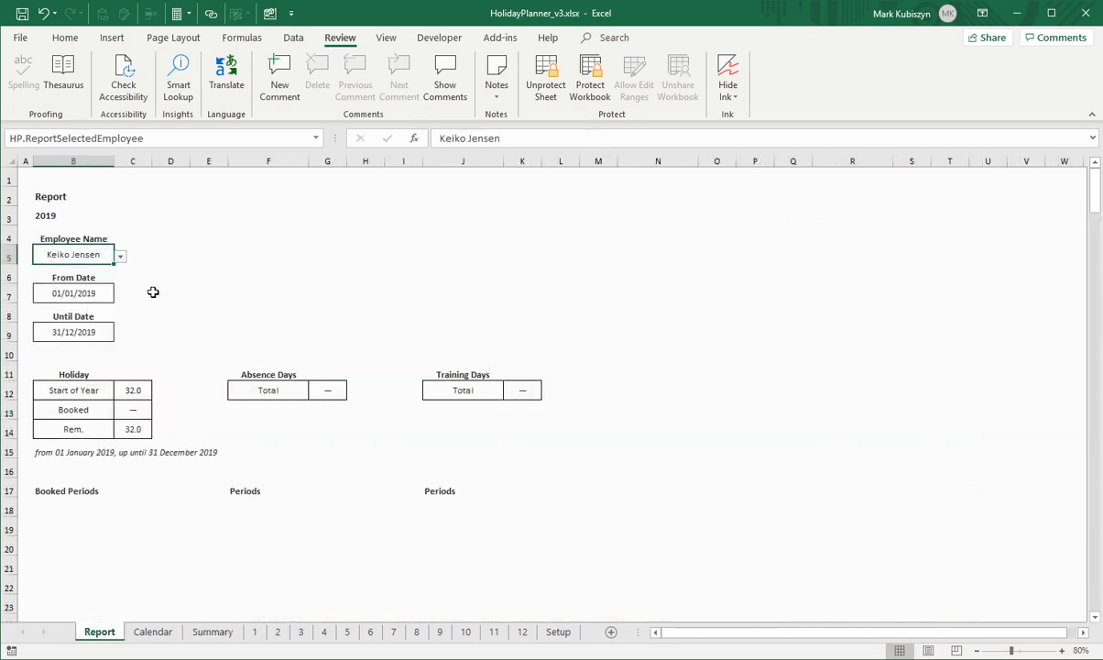
{"action": "left_click", "coordinate": [152, 632]}
{"action": "left_click", "coordinate": [87, 254]}
{"action": "left_click", "coordinate": [112, 256]}
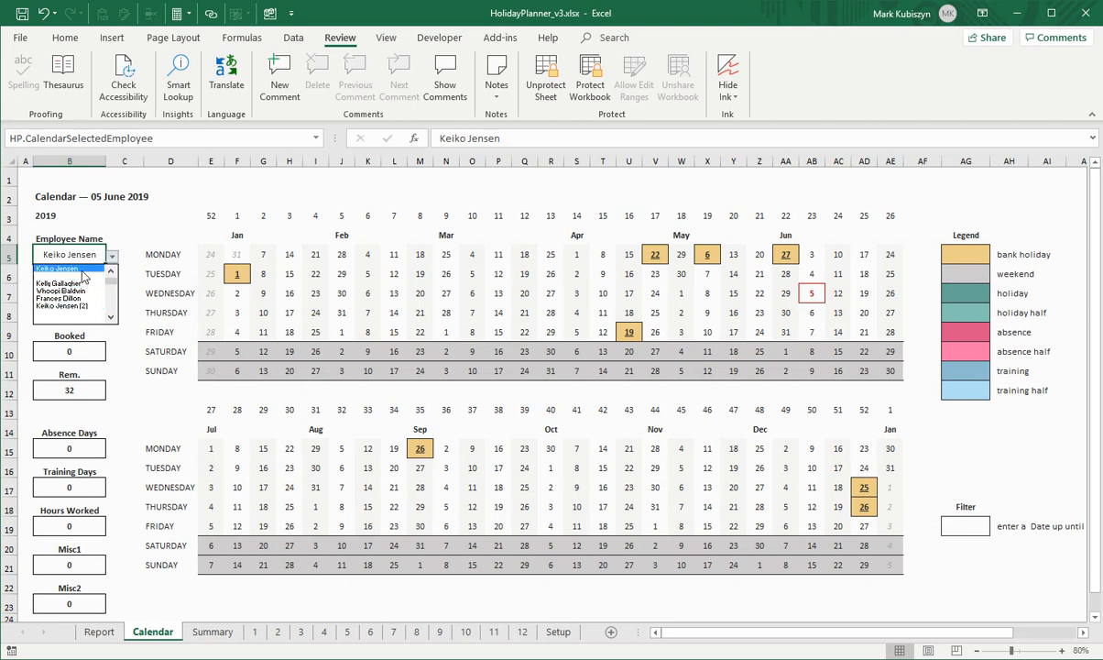
{"action": "left_click", "coordinate": [85, 270]}
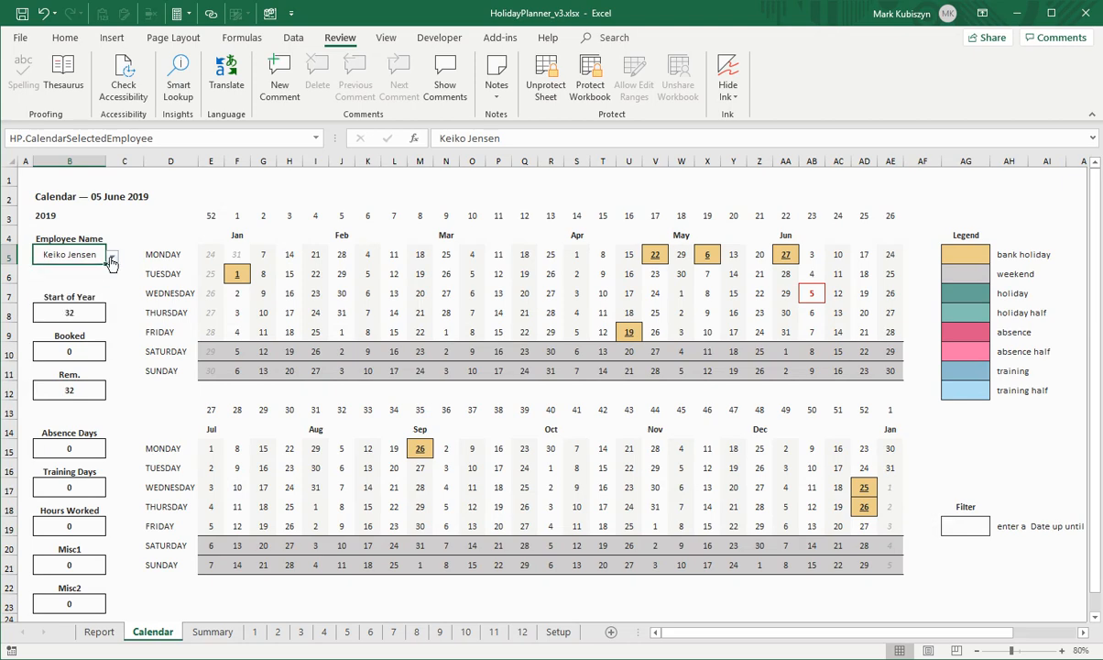
{"action": "left_click", "coordinate": [111, 259]}
{"action": "left_click", "coordinate": [80, 282]}
Switch the Calendar sheet's employee selection back to the first of the two same-named employees
{"action": "left_click", "coordinate": [111, 259]}
{"action": "left_click", "coordinate": [111, 275]}
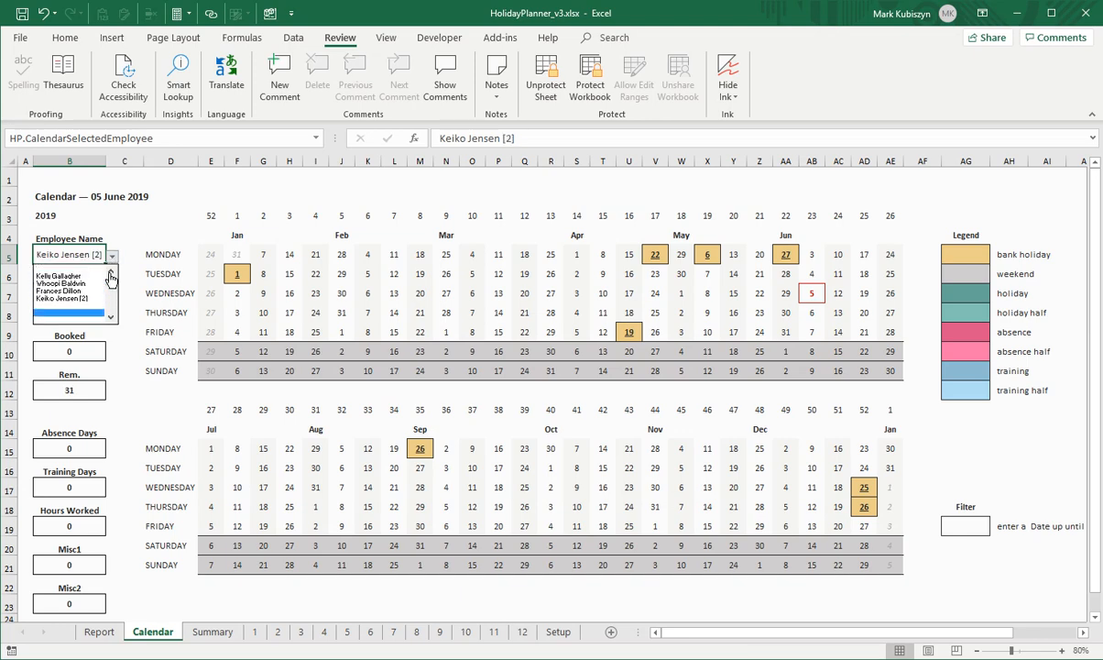
{"action": "left_click", "coordinate": [110, 273]}
{"action": "left_click", "coordinate": [111, 273]}
{"action": "left_click", "coordinate": [88, 277]}
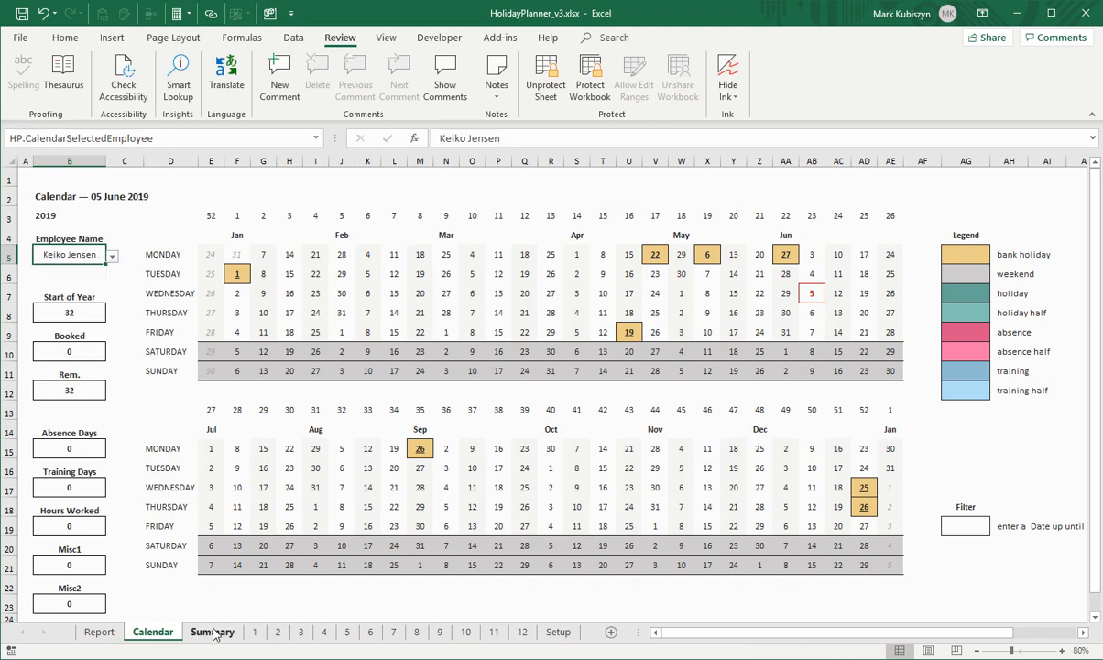
Add an employee in row 14 of the Summary sheet with department Staff, the employee's first name and an entitlement of 31
{"action": "left_click", "coordinate": [212, 631]}
{"action": "left_click", "coordinate": [62, 441]}
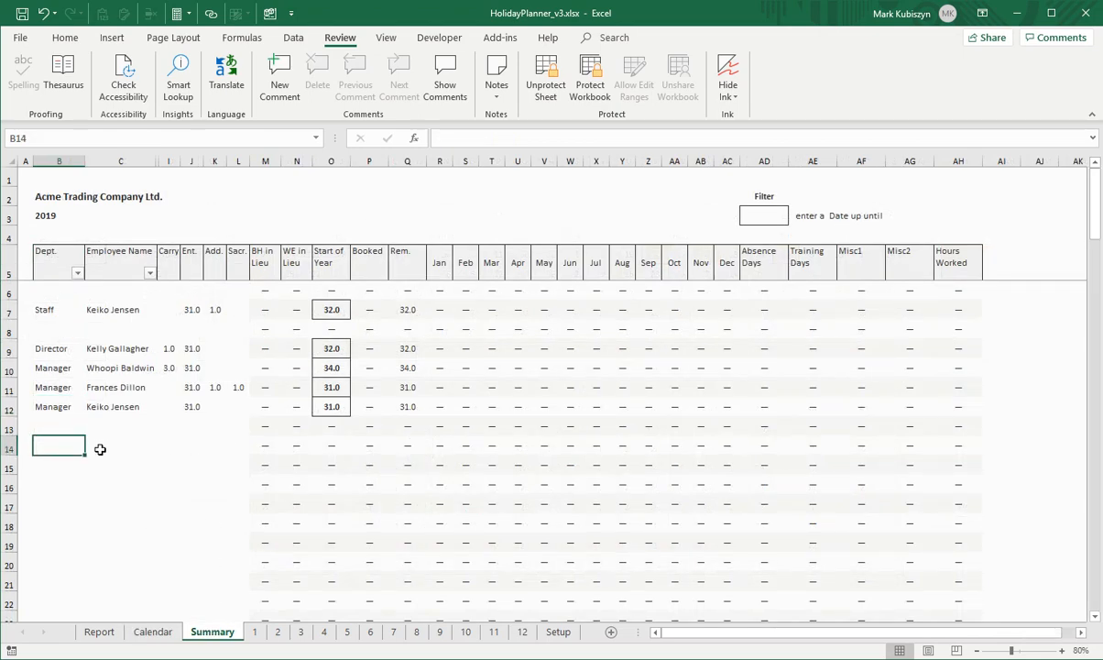
{"action": "type", "text": "St"}
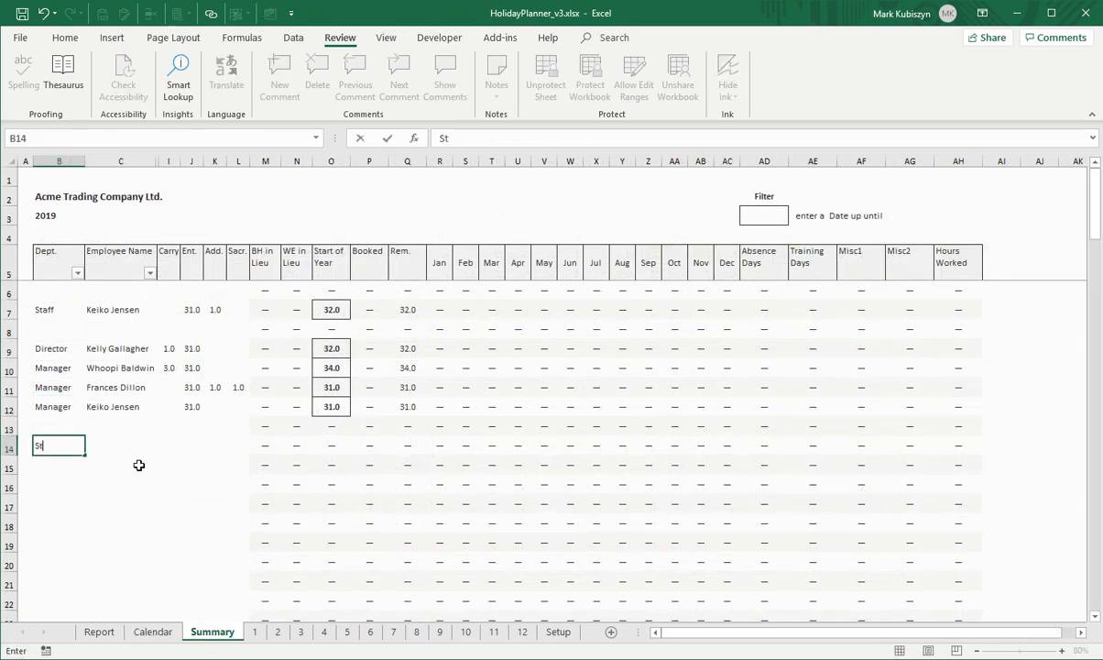
{"action": "type", "text": "aff"}
{"action": "key", "text": "Tab"}
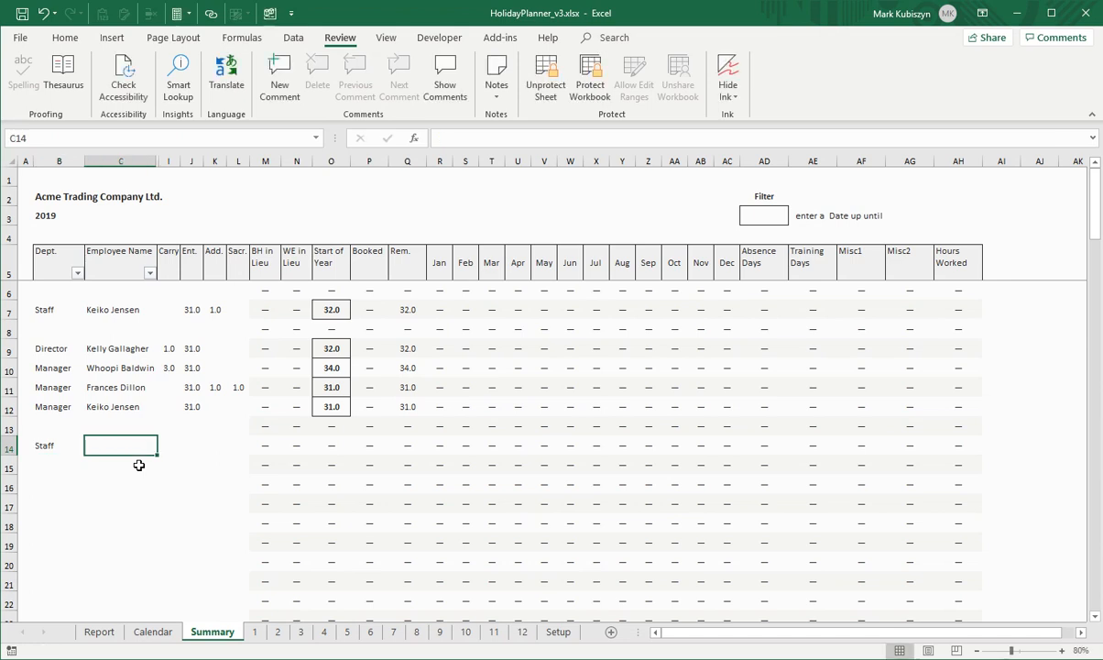
{"action": "type", "text": "Ma"}
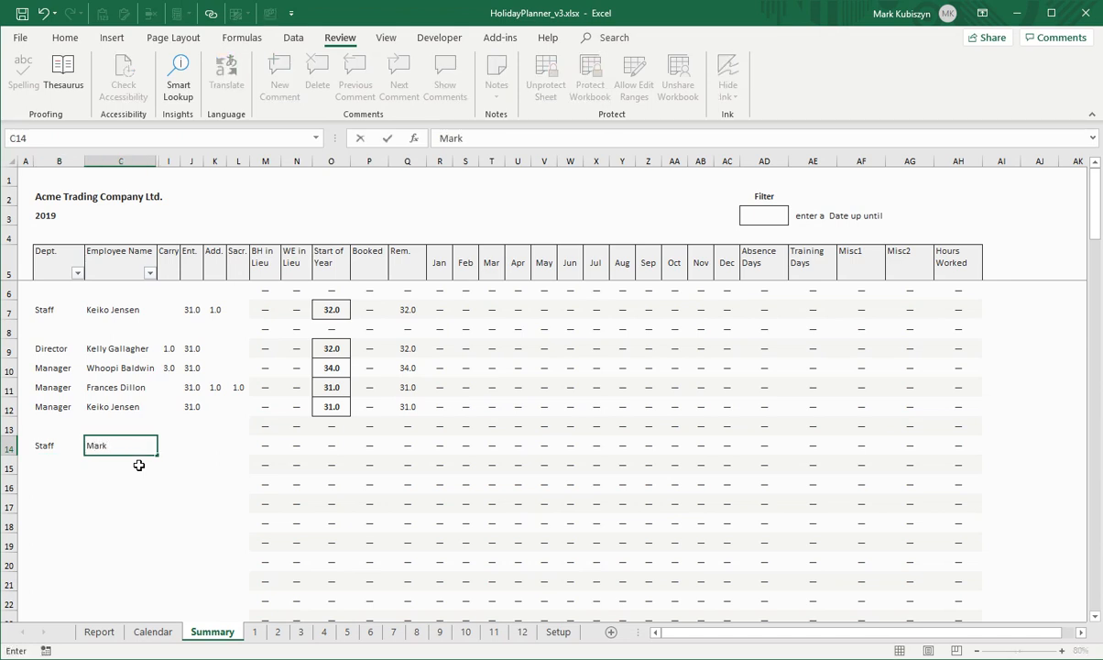
{"action": "type", "text": "rk"}
{"action": "key", "text": "Tab"}
{"action": "key", "text": "Tab"}
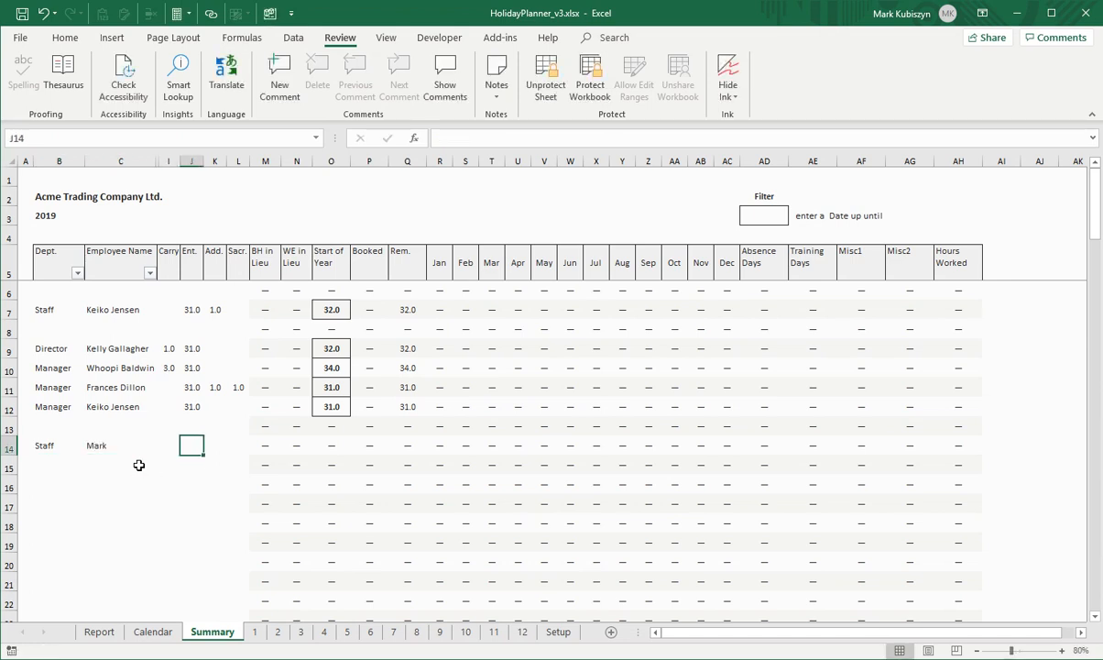
{"action": "type", "text": "31"}
{"action": "key", "text": "Return"}
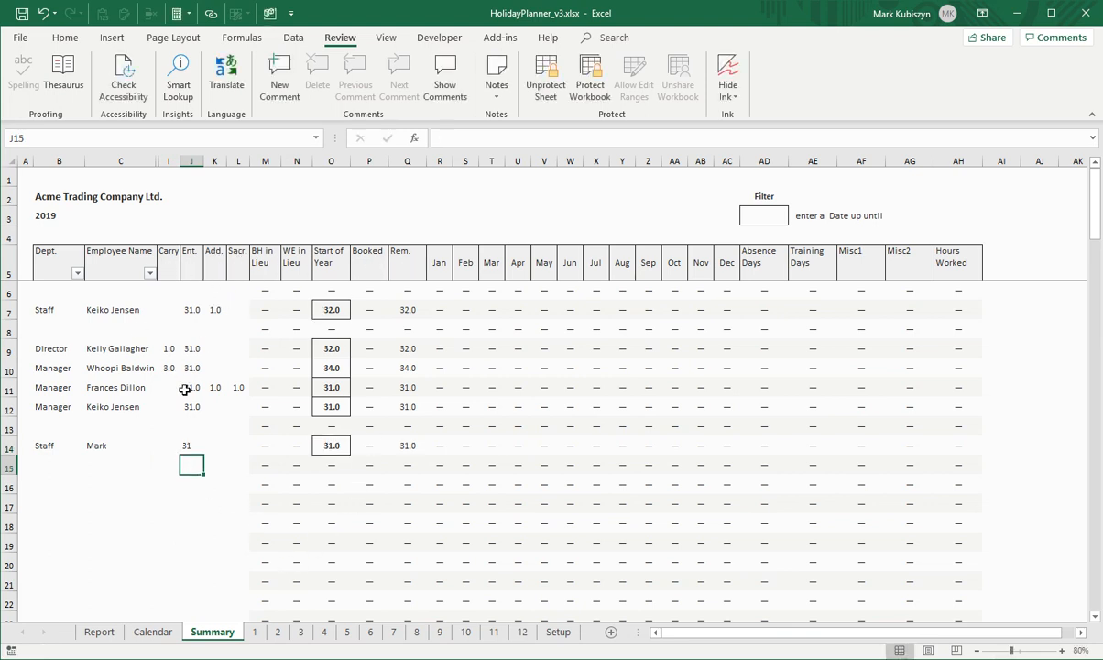
Review the BH in Lieu, WE in Lieu, Start of Year, Booked and January columns on Summary, and month sheets 1 and 2
{"action": "left_click", "coordinate": [274, 266]}
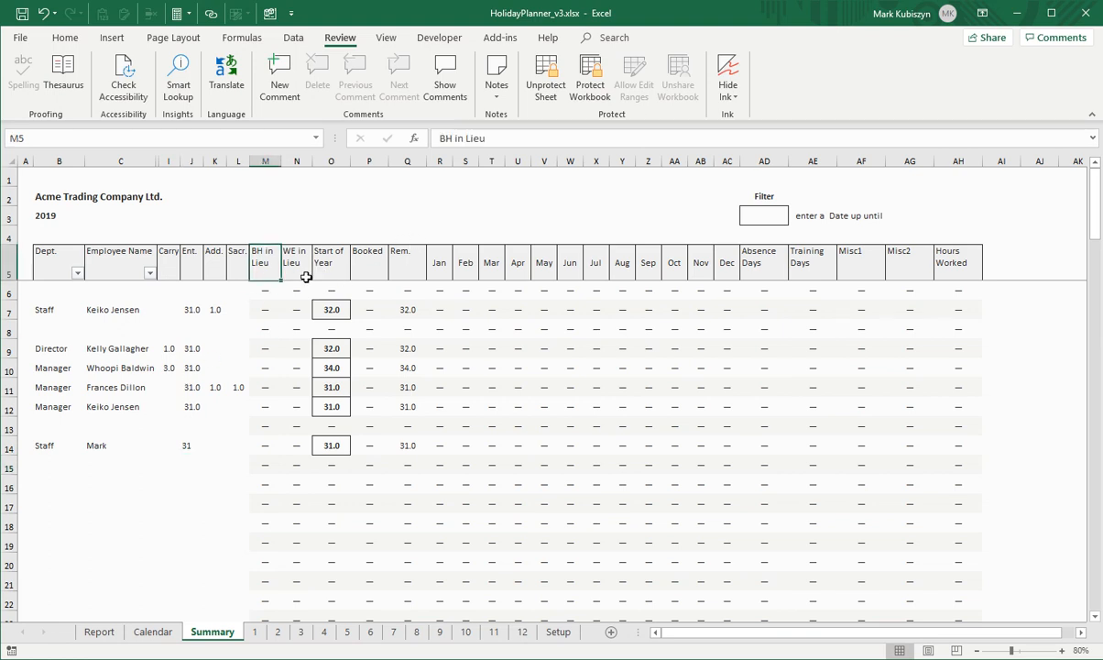
{"action": "left_click", "coordinate": [300, 271]}
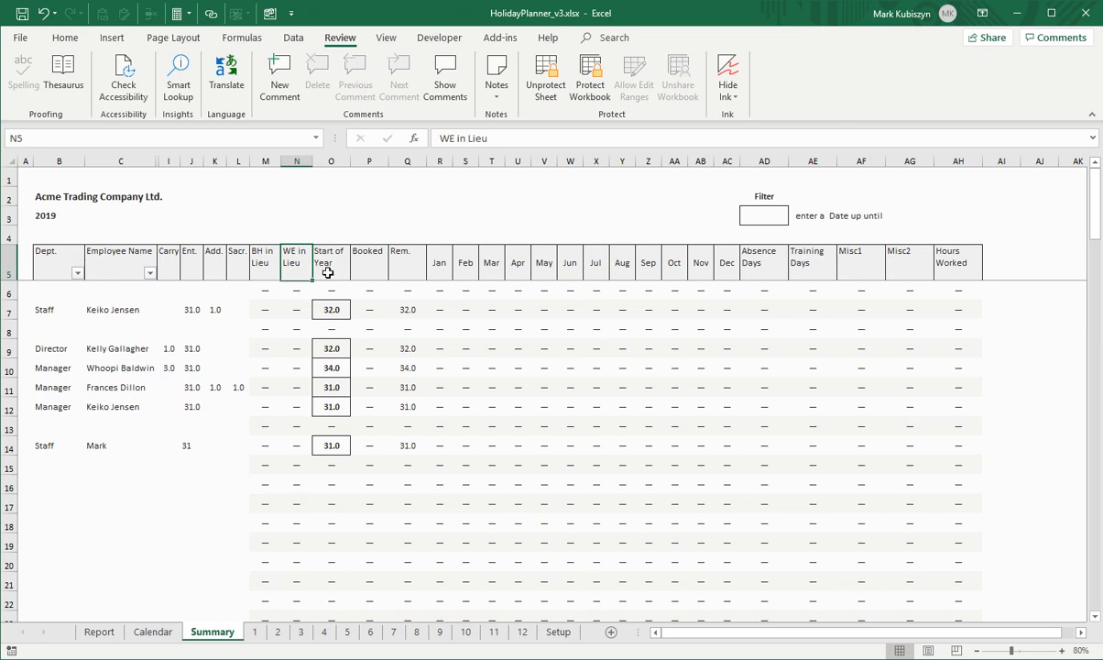
{"action": "left_click", "coordinate": [317, 267]}
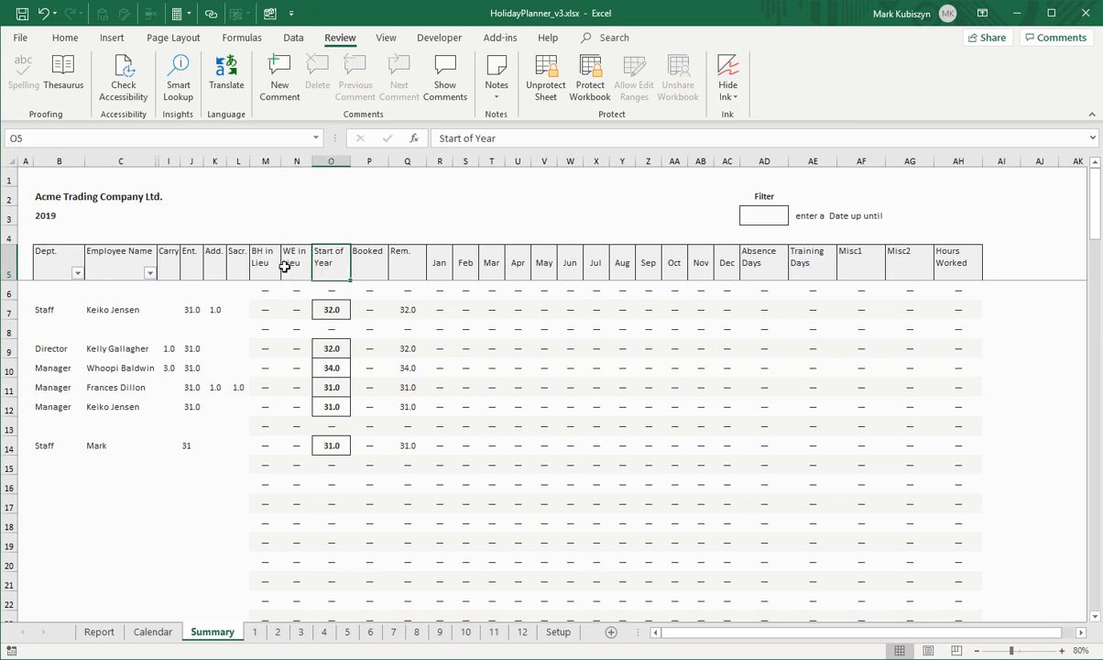
{"action": "left_click", "coordinate": [368, 268]}
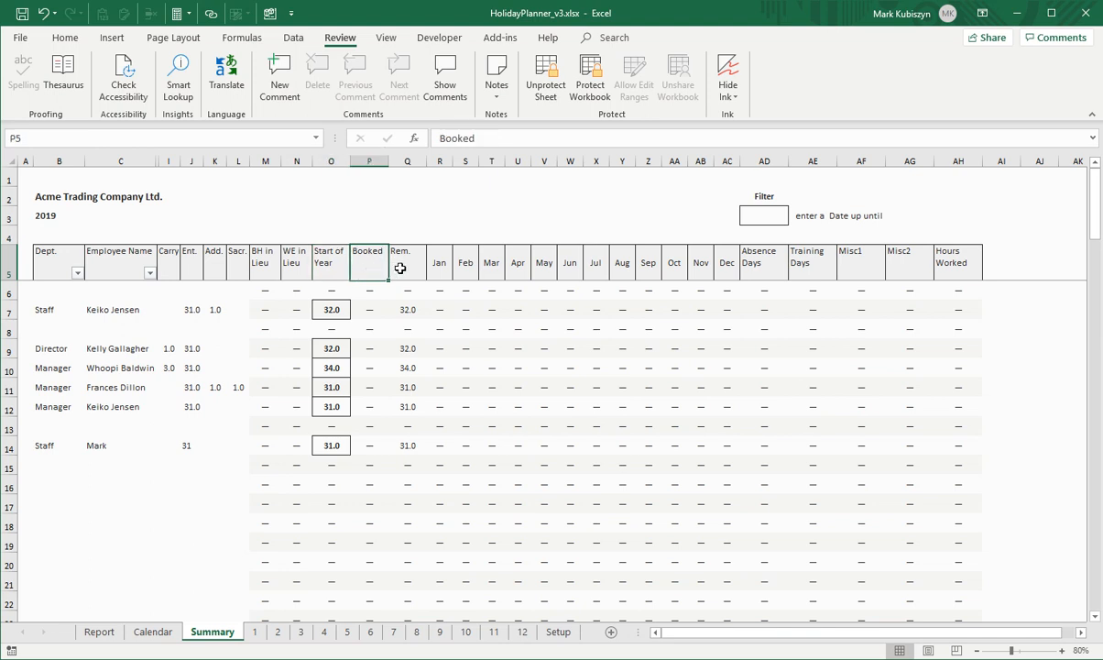
{"action": "left_click", "coordinate": [438, 269]}
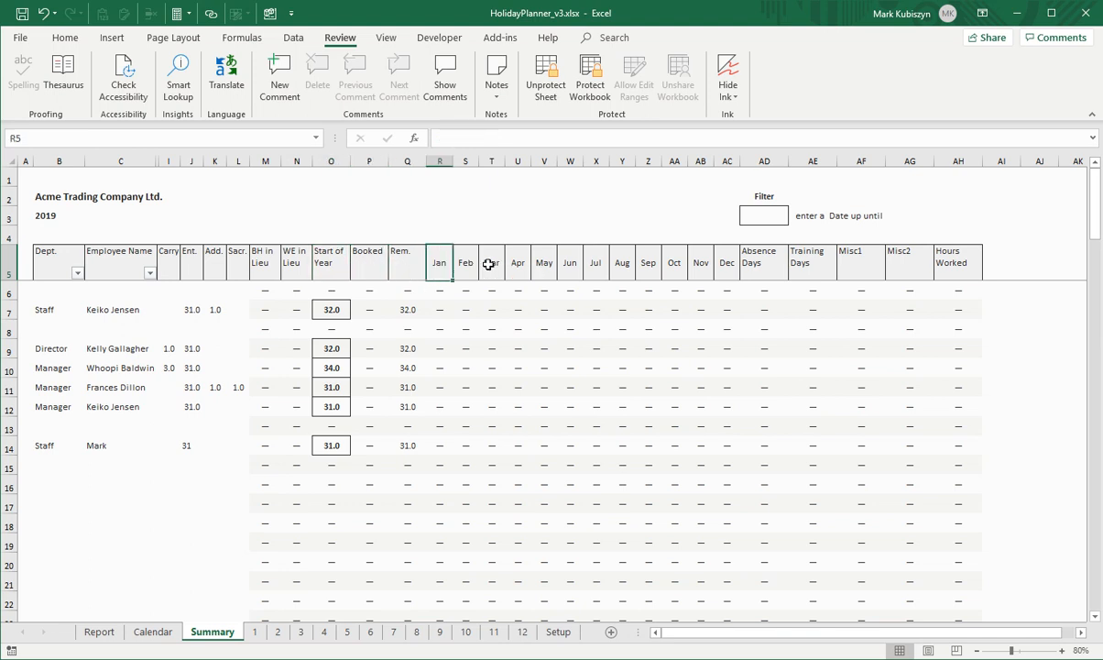
{"action": "left_click", "coordinate": [257, 632]}
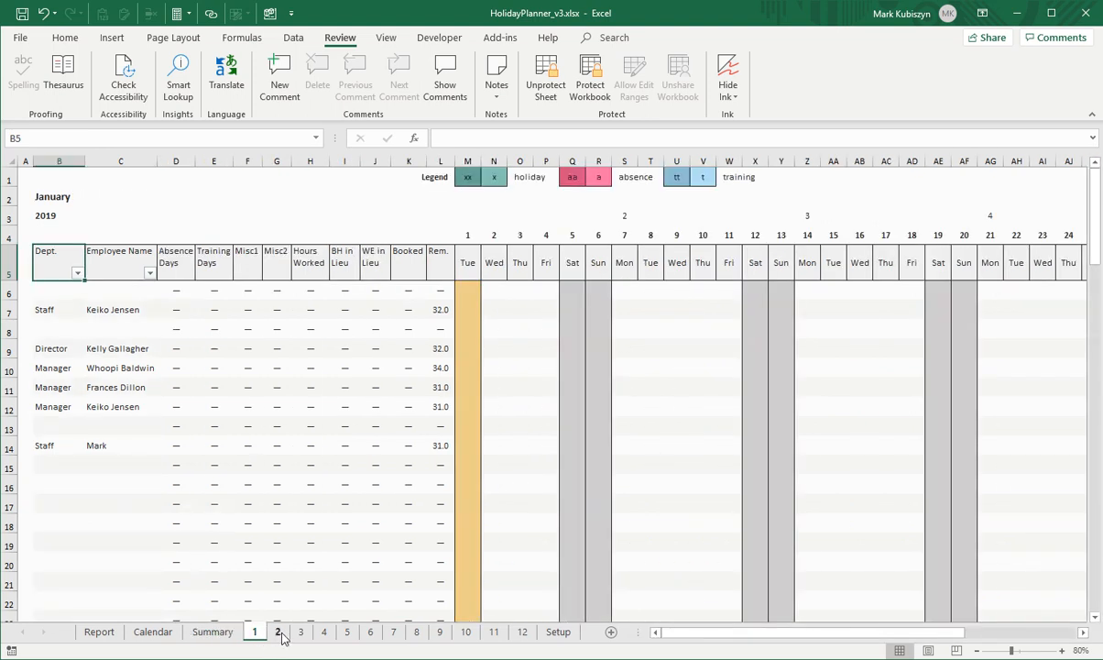
{"action": "left_click", "coordinate": [277, 632]}
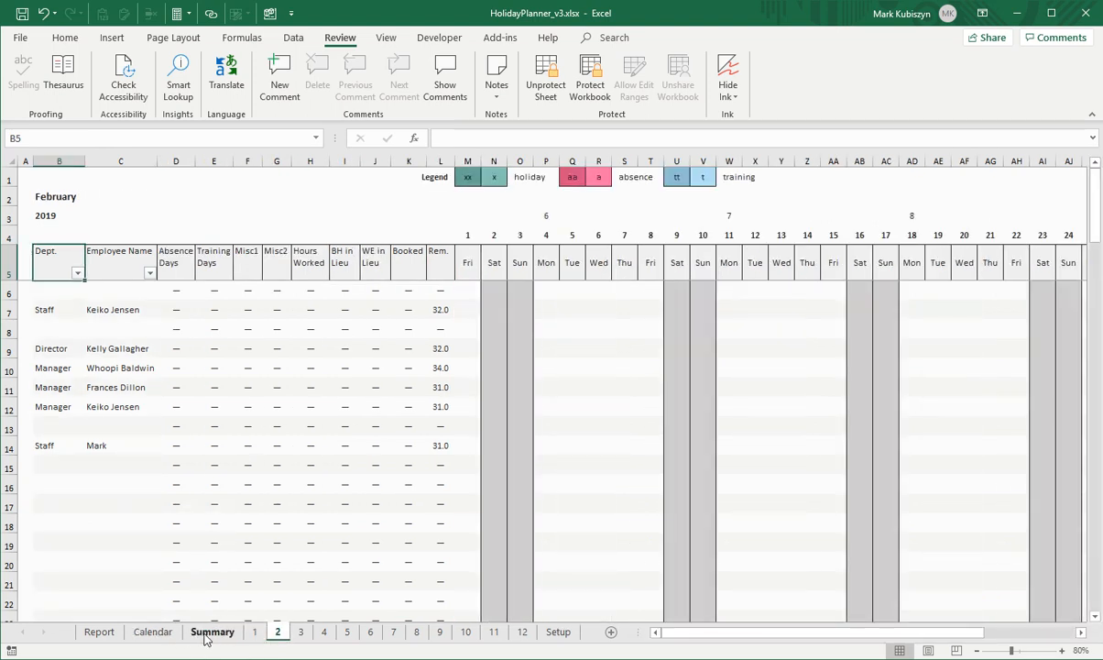
Review the Absence Days, Training Days, Misc1, Misc2 and Hours Worked columns on the Summary sheet
{"action": "left_click", "coordinate": [210, 632]}
{"action": "left_click", "coordinate": [760, 262]}
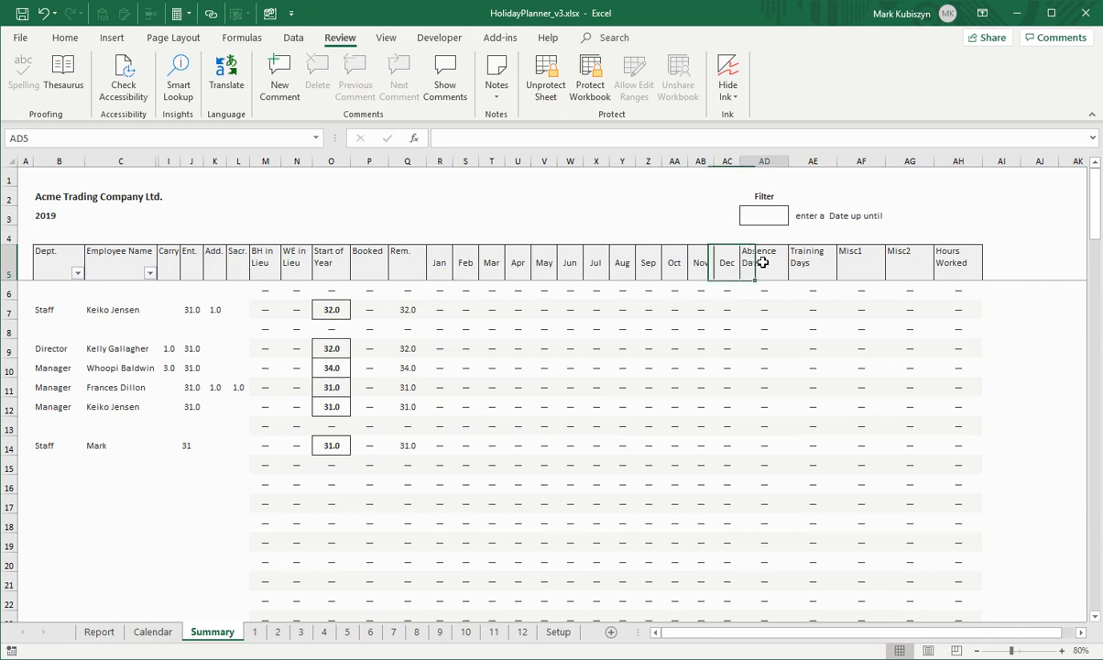
{"action": "left_click", "coordinate": [817, 265]}
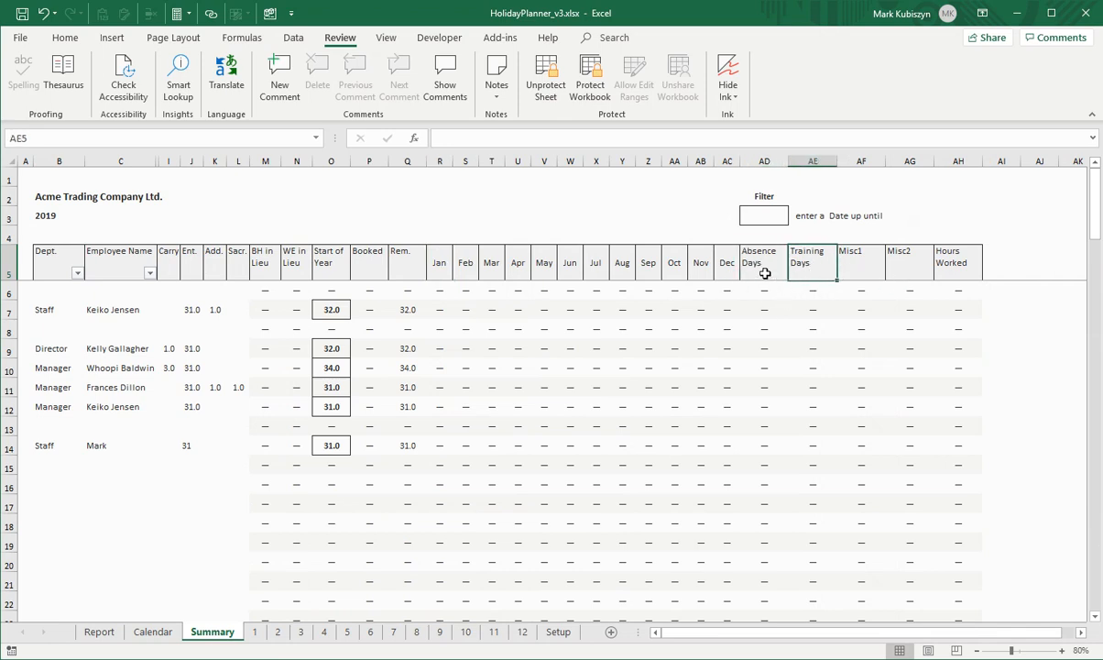
{"action": "left_click", "coordinate": [855, 266]}
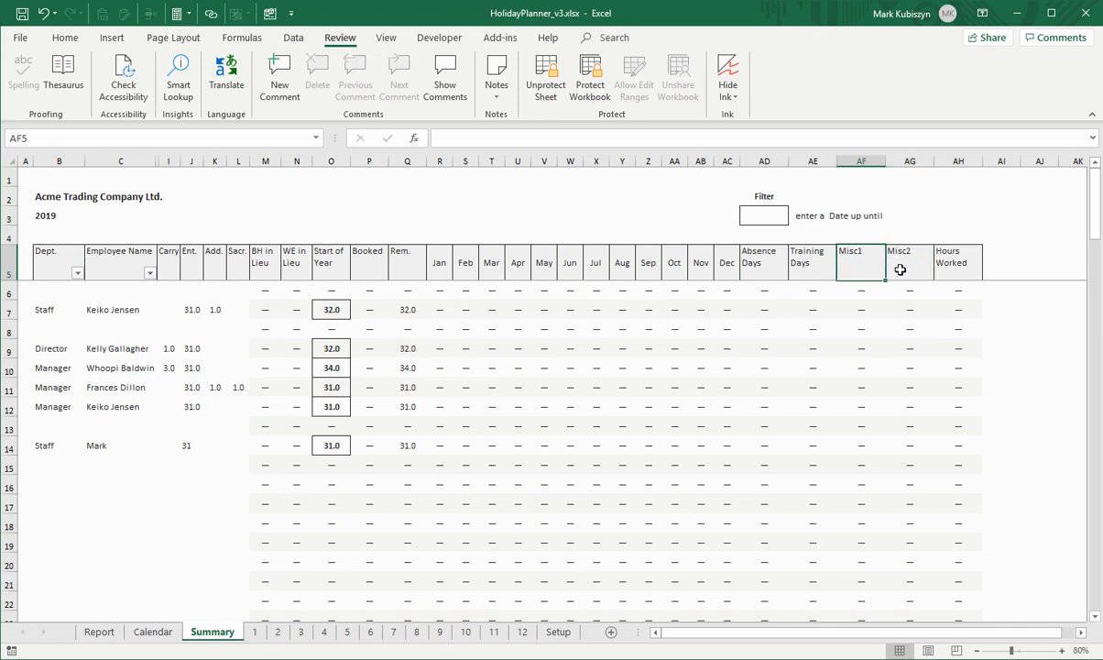
{"action": "left_click", "coordinate": [901, 269]}
{"action": "left_click", "coordinate": [962, 266]}
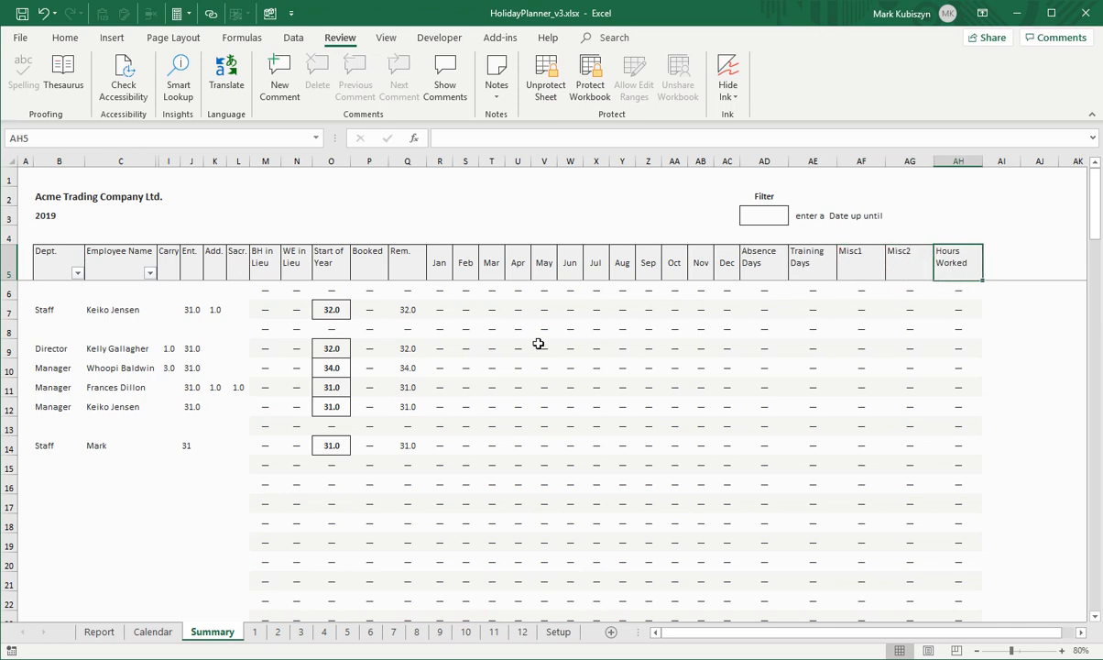
Review the date filter cells on the Summary and Calendar sheets, and look over the Report sheet
{"action": "left_click", "coordinate": [761, 216]}
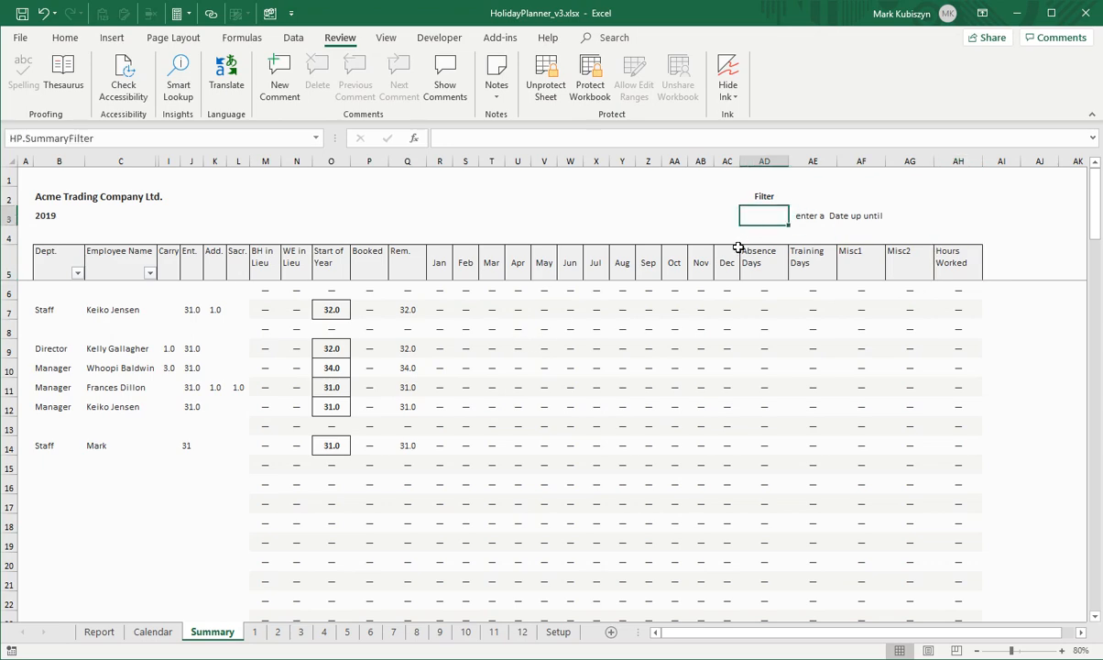
{"action": "left_click", "coordinate": [101, 632]}
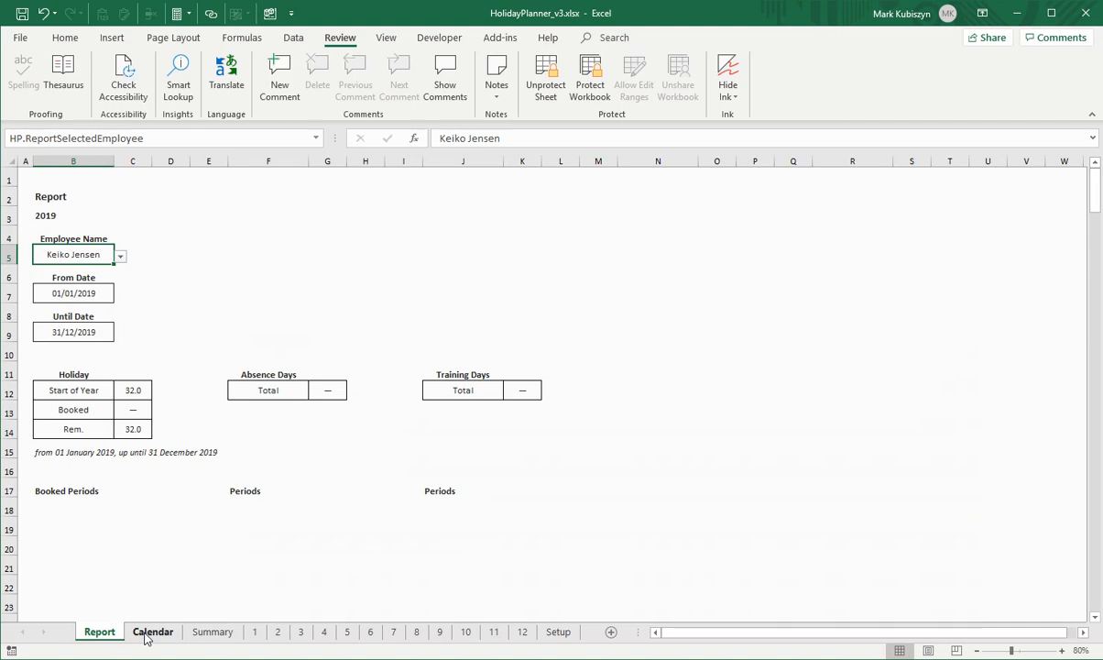
{"action": "left_click", "coordinate": [150, 632]}
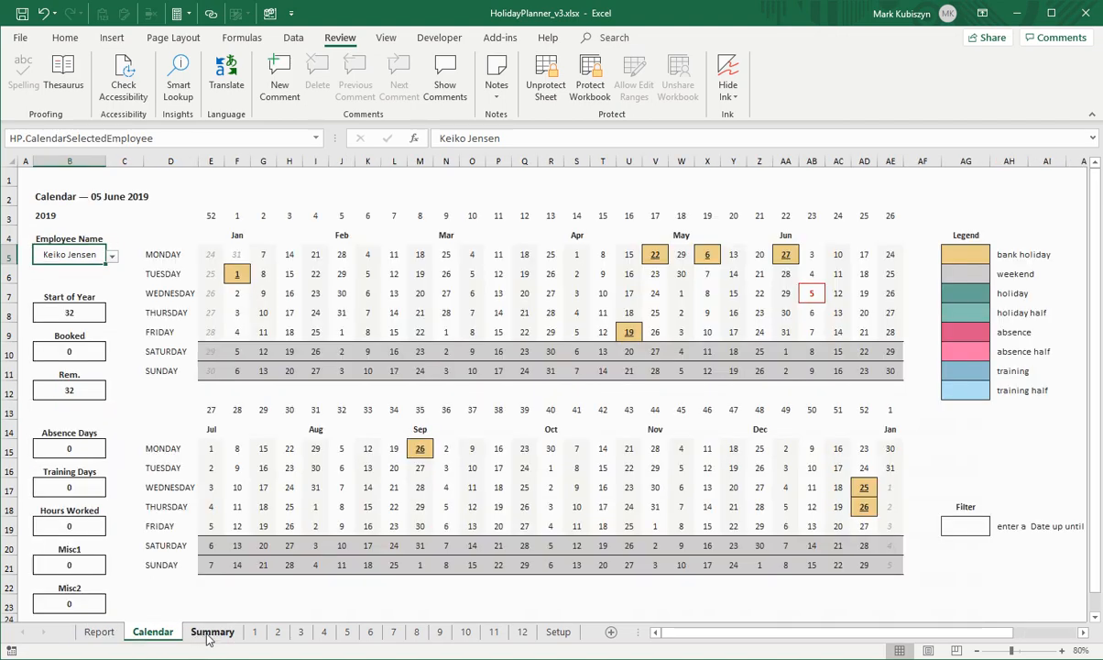
{"action": "left_click", "coordinate": [971, 526]}
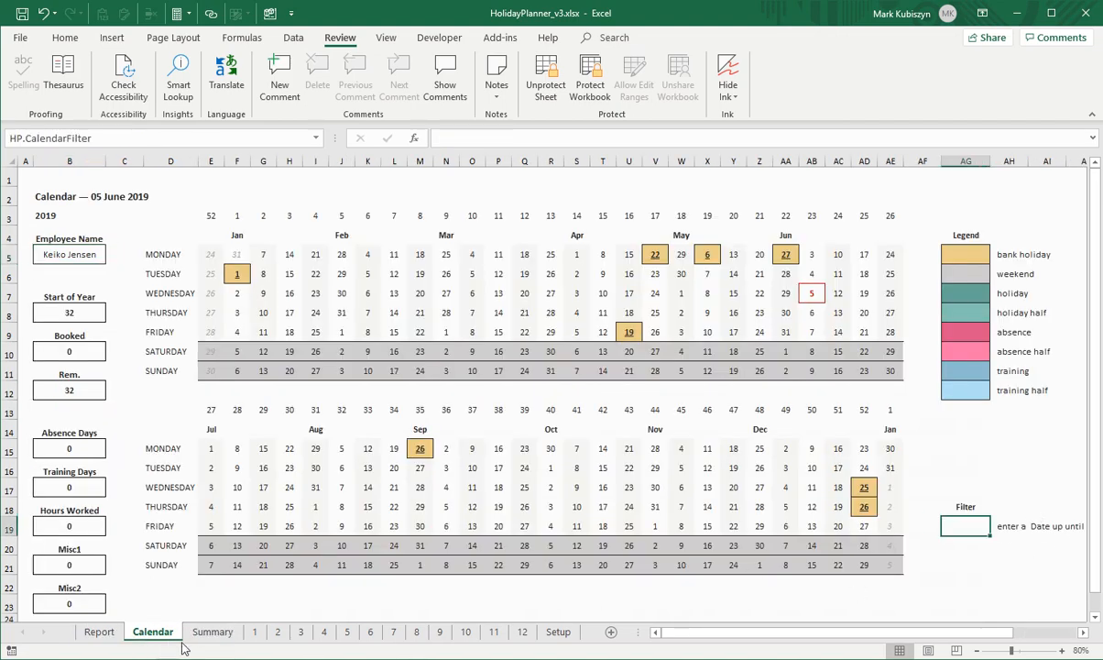
{"action": "left_click", "coordinate": [212, 632]}
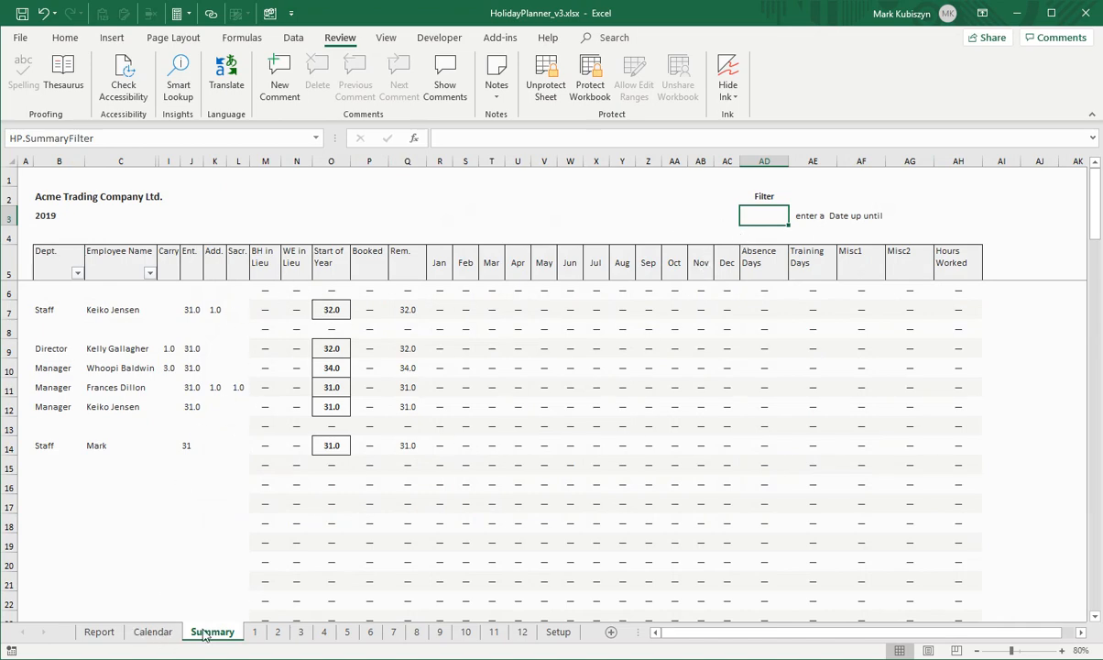
{"action": "left_click", "coordinate": [153, 633]}
{"action": "left_click", "coordinate": [209, 633]}
Book full-day holiday (xx) for the row 14 employee on 2, 3 and 4 January on month sheet 1
{"action": "left_click", "coordinate": [257, 632]}
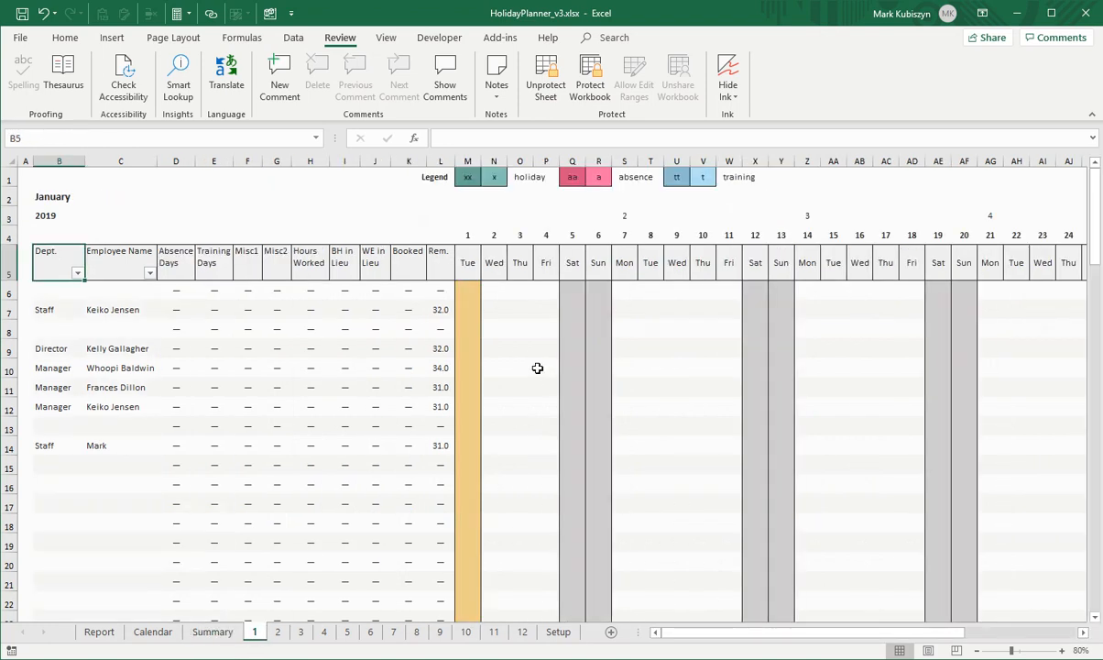
{"action": "left_click", "coordinate": [499, 444]}
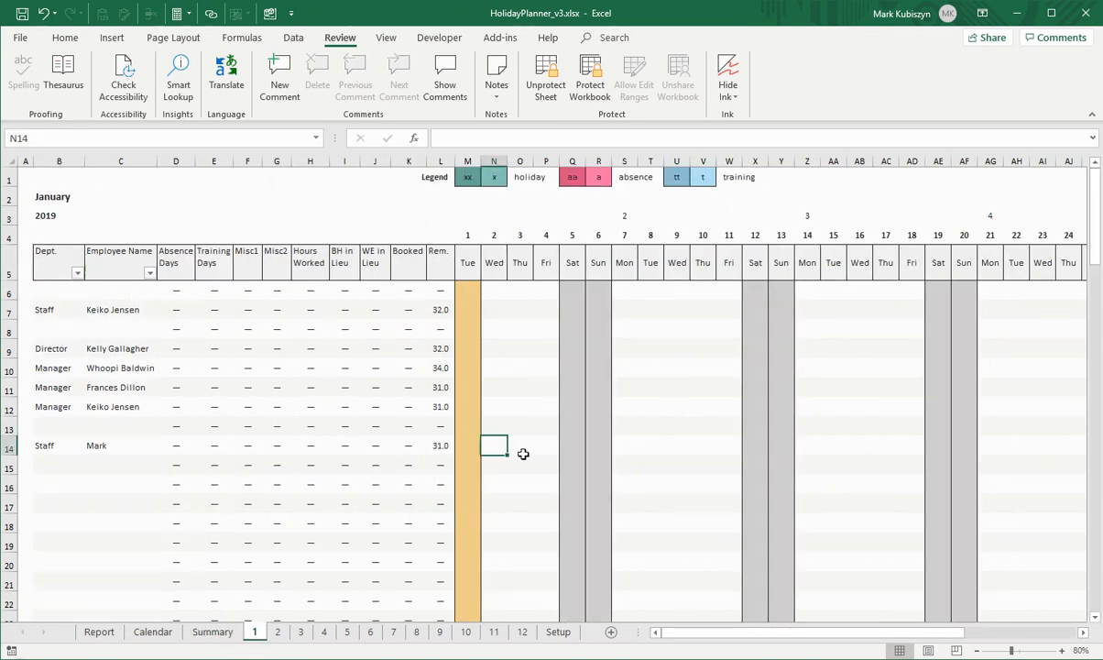
{"action": "type", "text": "xx"}
{"action": "left_click", "coordinate": [523, 453]}
{"action": "type", "text": "xx"}
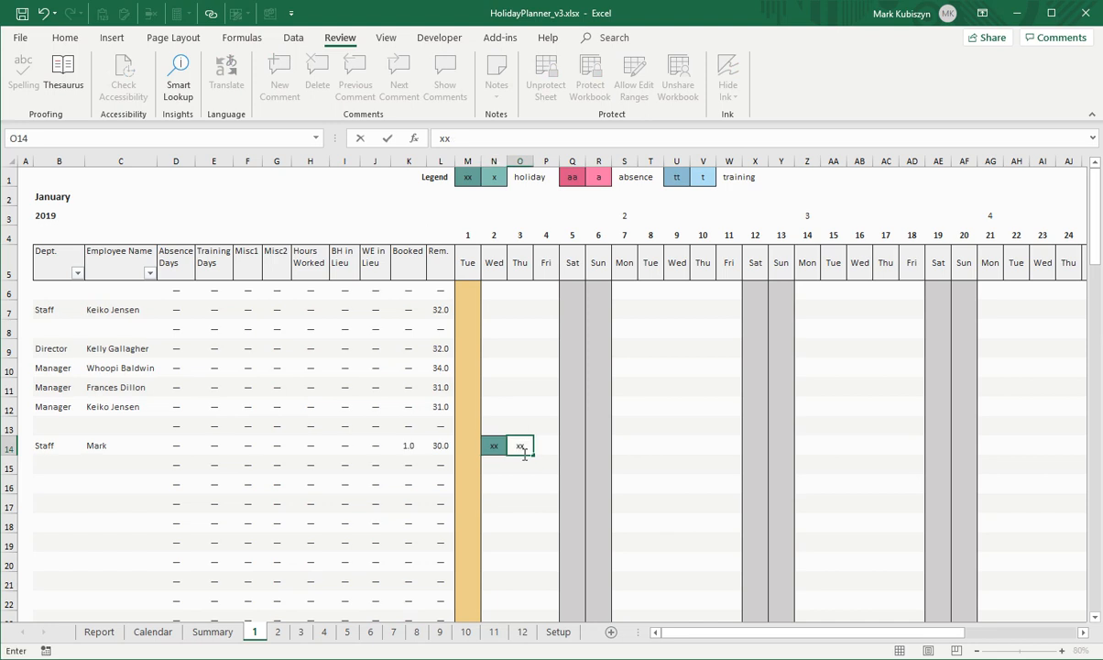
{"action": "key", "text": "Tab"}
{"action": "type", "text": "xx"}
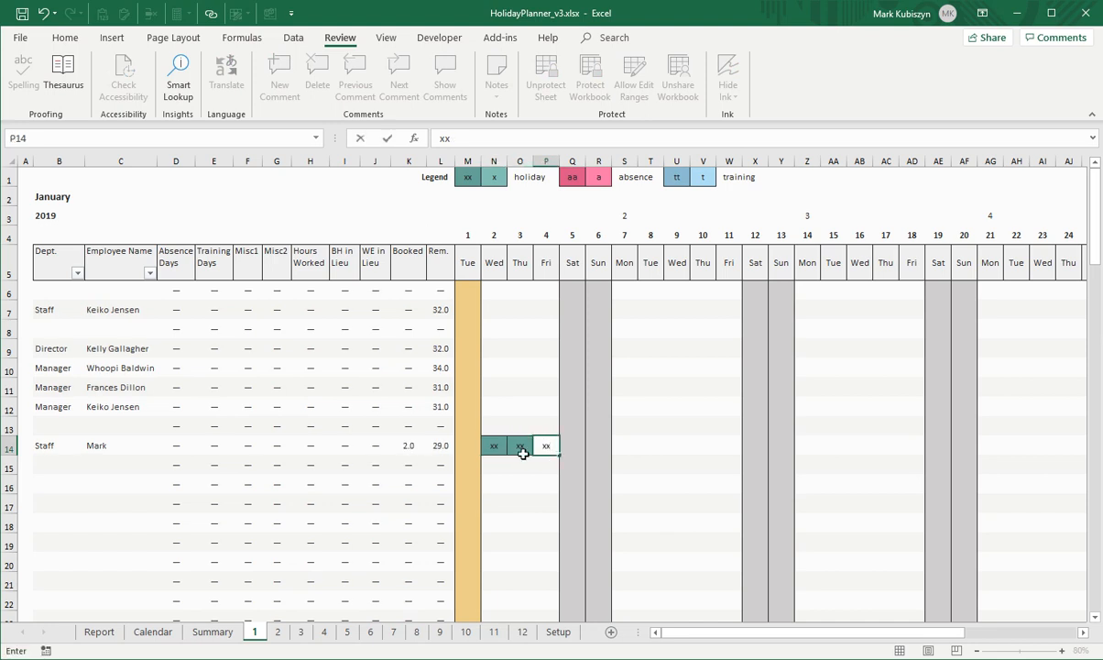
{"action": "left_click", "coordinate": [546, 469]}
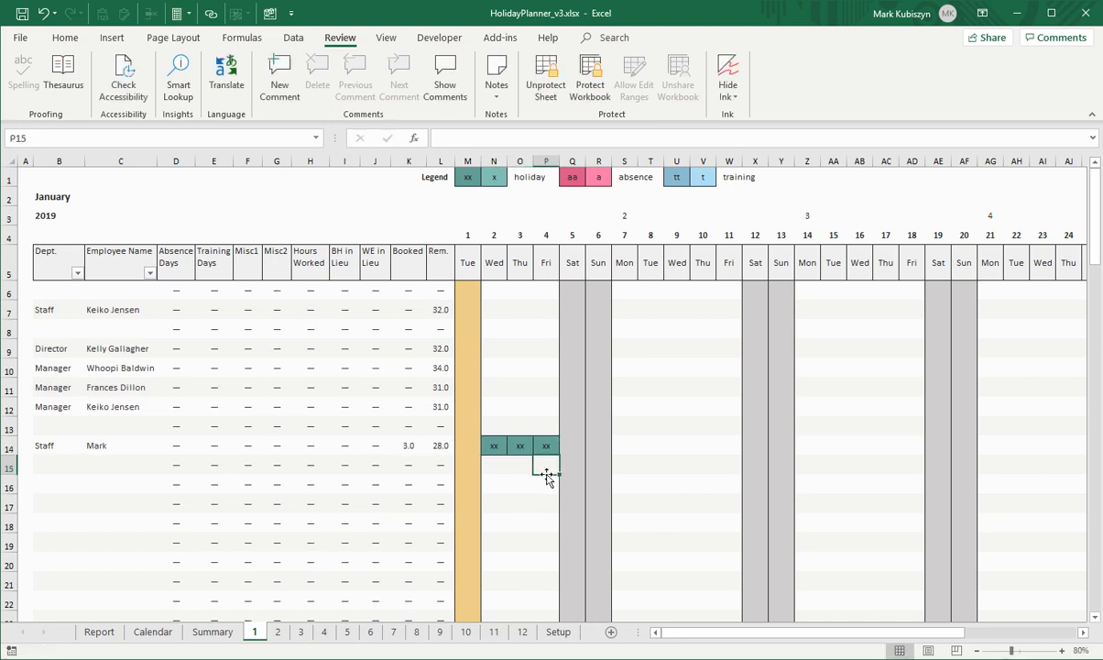
Record a full-day absence (aa) on 7 January and a half-day absence (a) on 8 January for the row 14 employee
{"action": "left_click", "coordinate": [631, 446]}
{"action": "type", "text": "aa"}
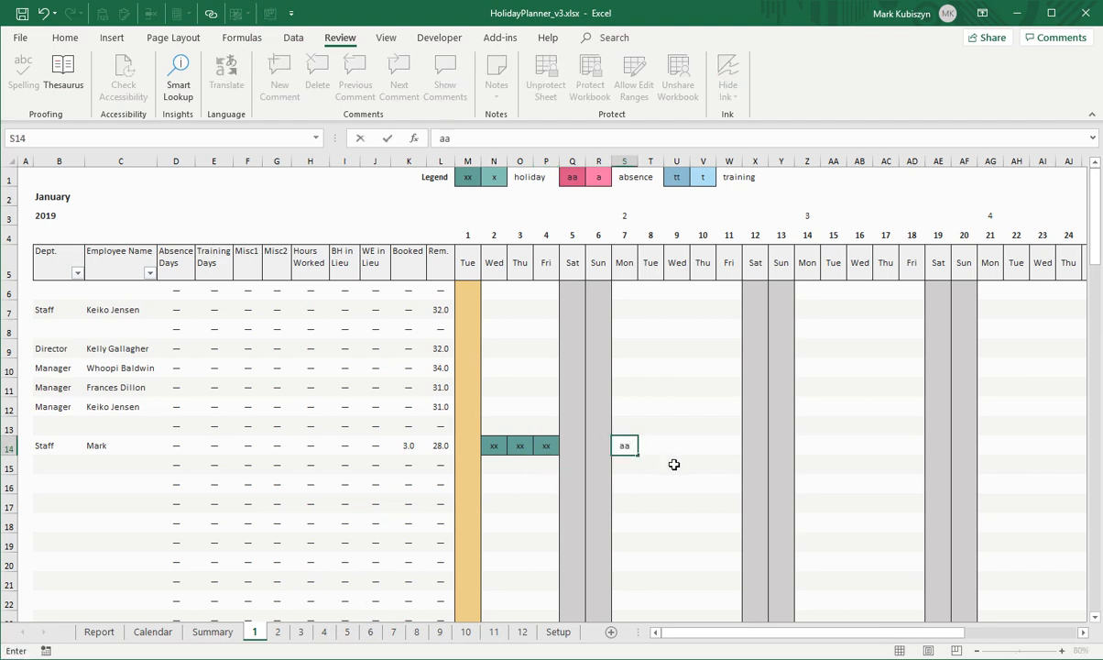
{"action": "key", "text": "Tab"}
{"action": "type", "text": "a"}
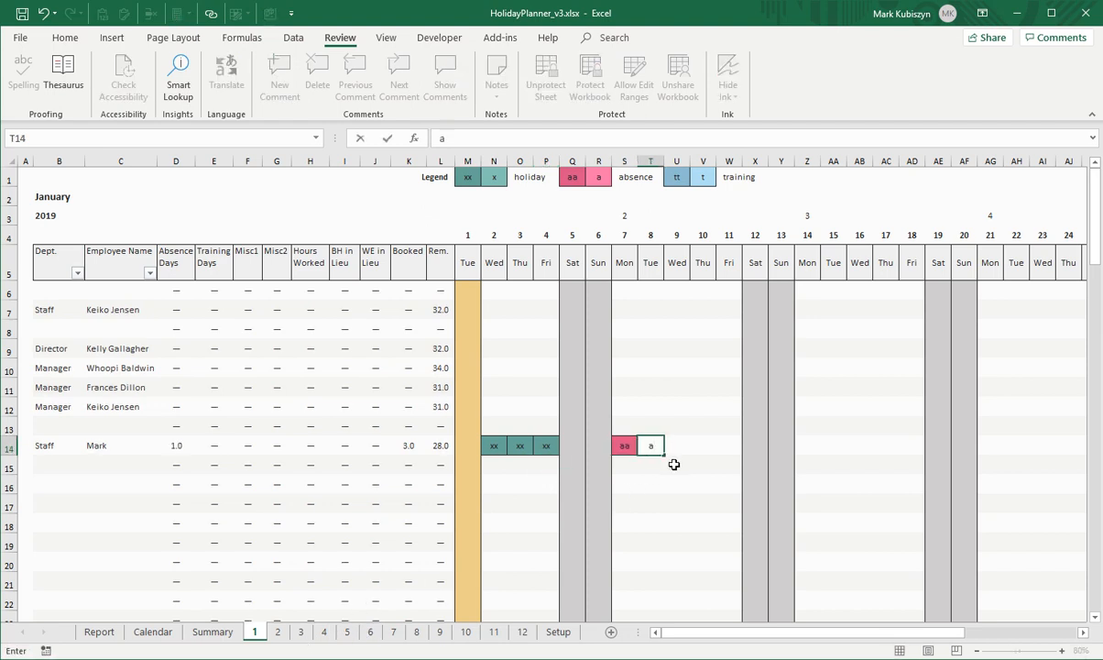
{"action": "key", "text": "Return"}
Review the row 14 employee's remaining holiday on Summary and the entries on month sheets 1 and 2
{"action": "left_click", "coordinate": [211, 632]}
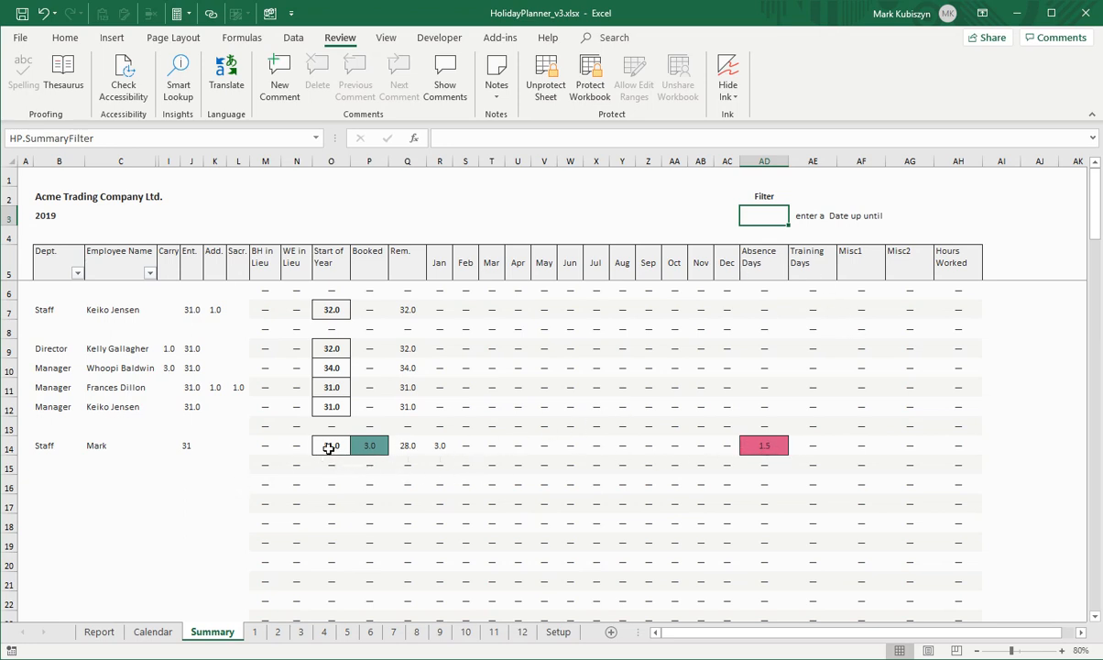
{"action": "left_click", "coordinate": [411, 445]}
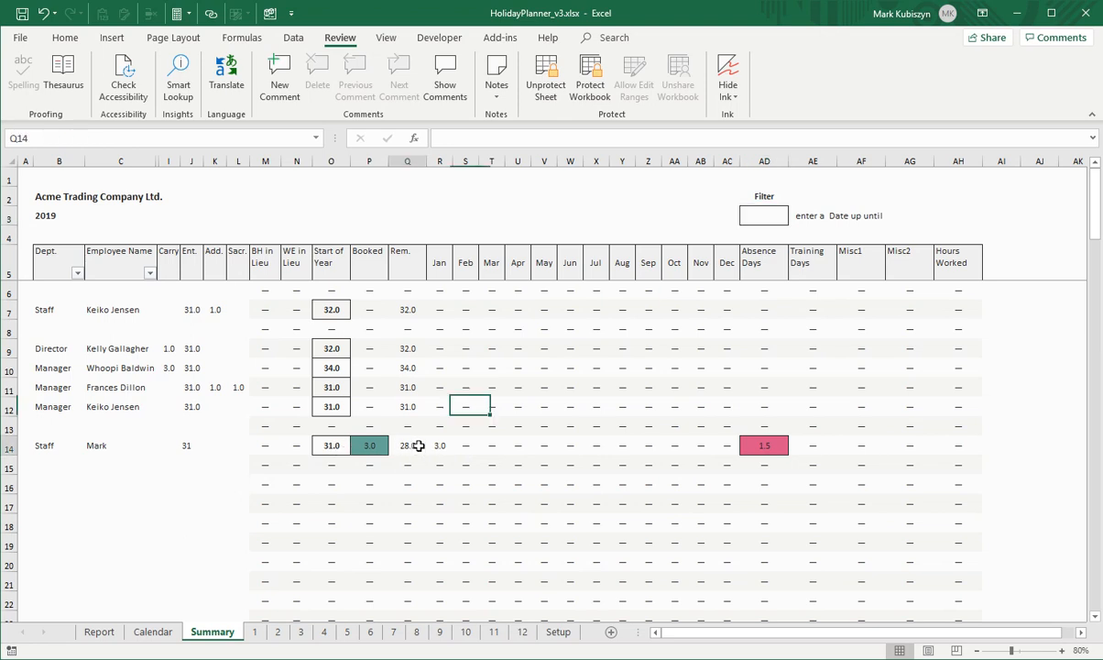
{"action": "left_click", "coordinate": [255, 634]}
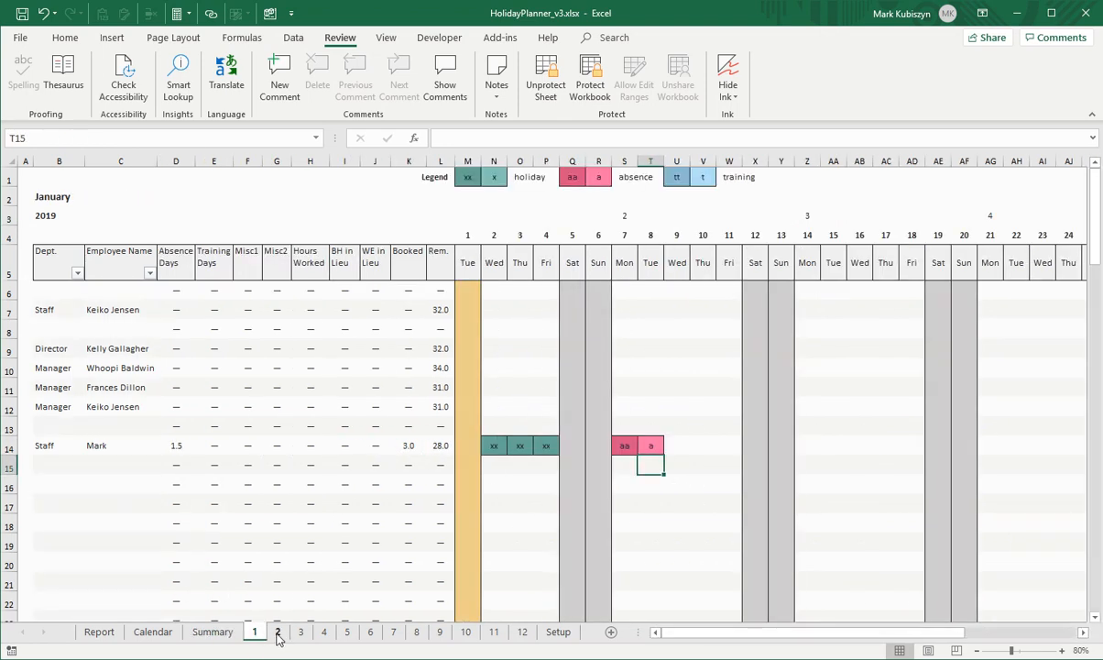
{"action": "left_click", "coordinate": [277, 632]}
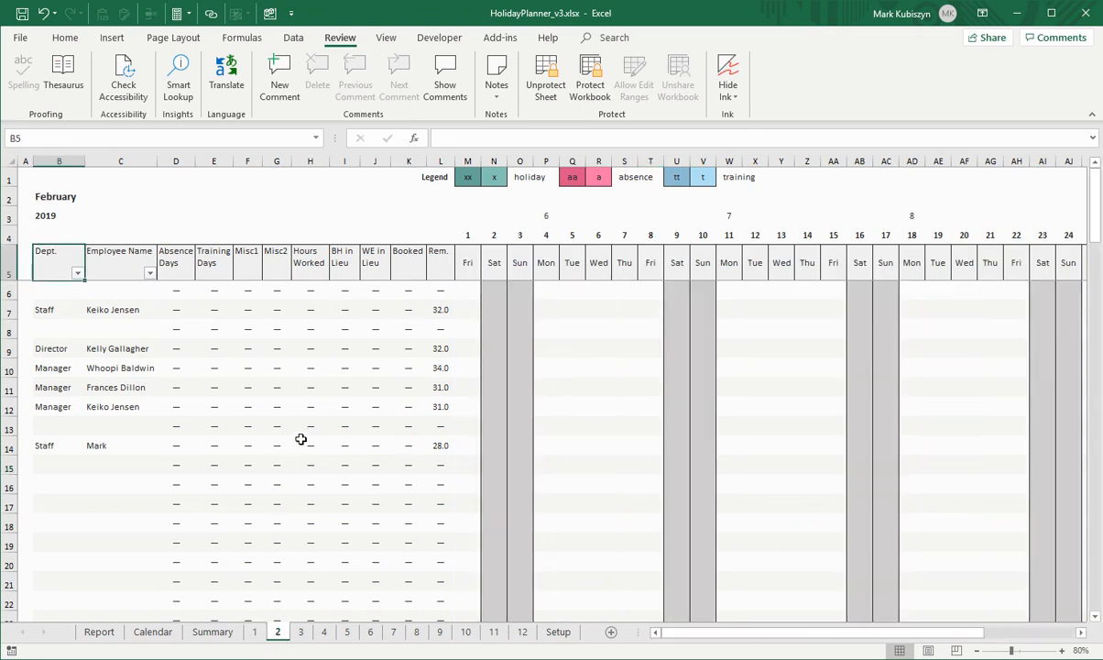
Rename month sheet 1 as Jan and month sheet 2 as Feb
{"action": "left_click", "coordinate": [256, 632]}
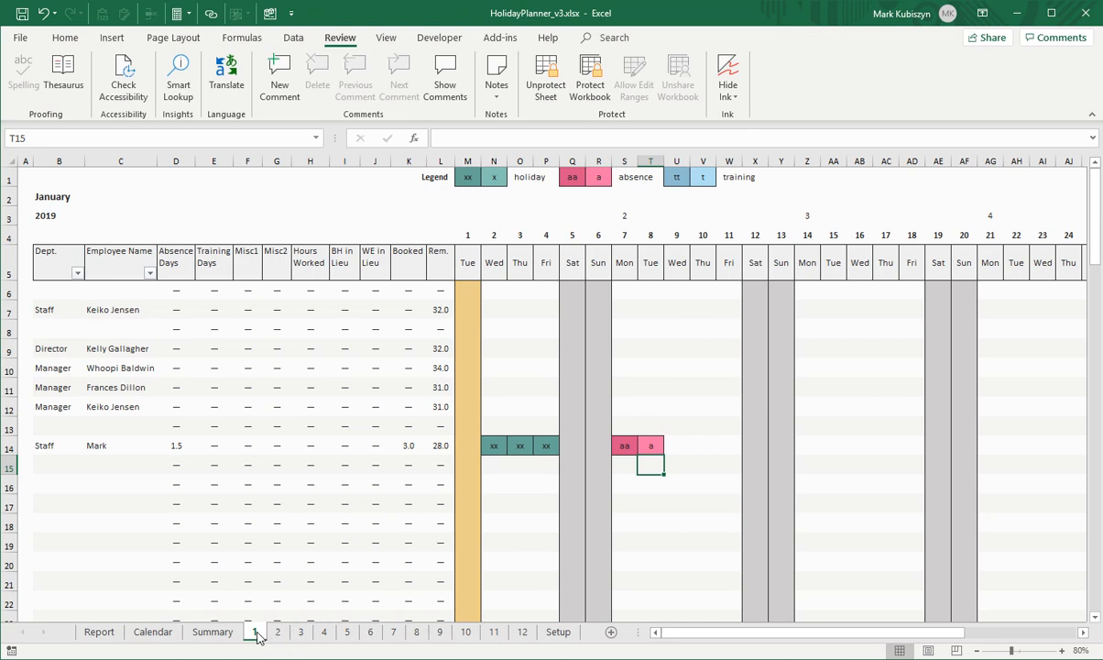
{"action": "left_click_drag", "start_coordinate": [257, 636], "coordinate": [289, 592]}
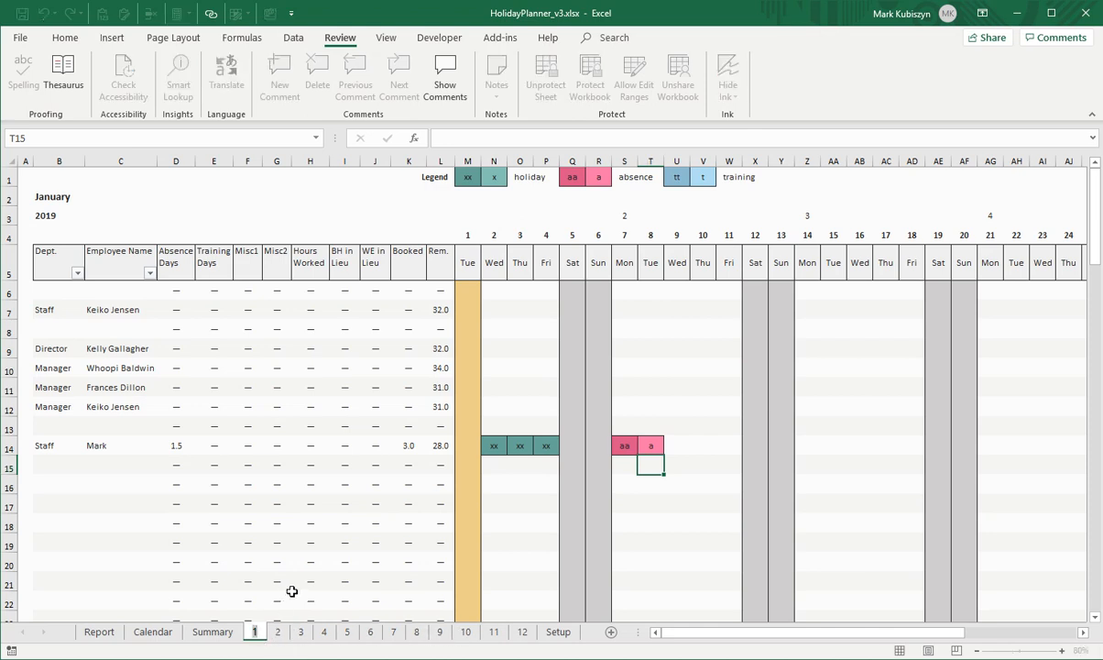
{"action": "type", "text": "Jan"}
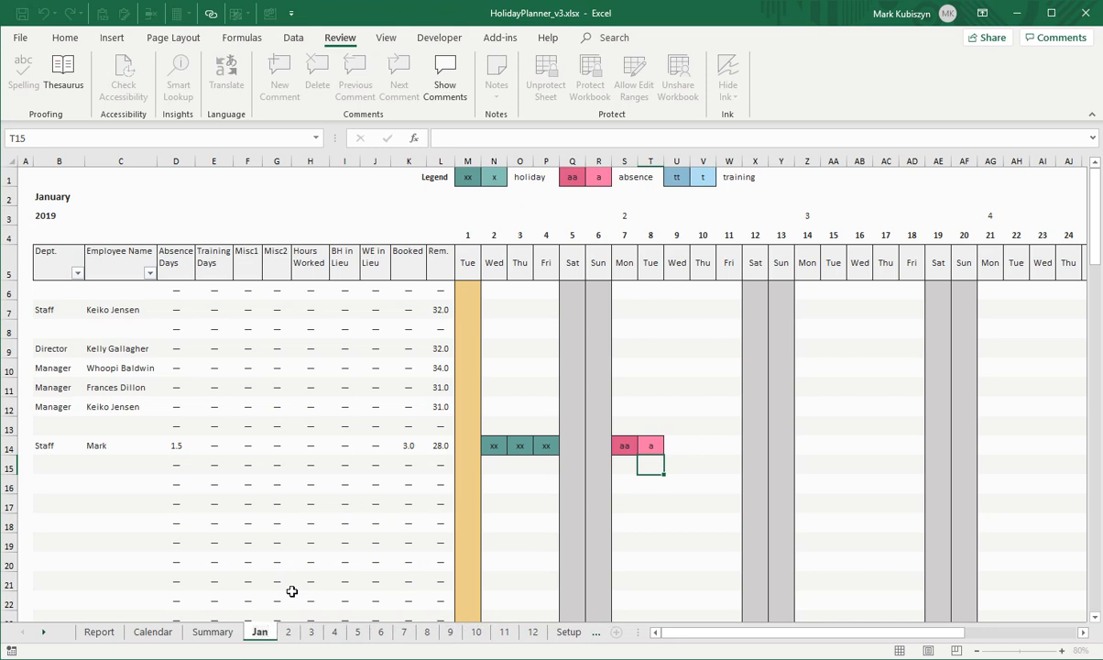
{"action": "left_click", "coordinate": [288, 631]}
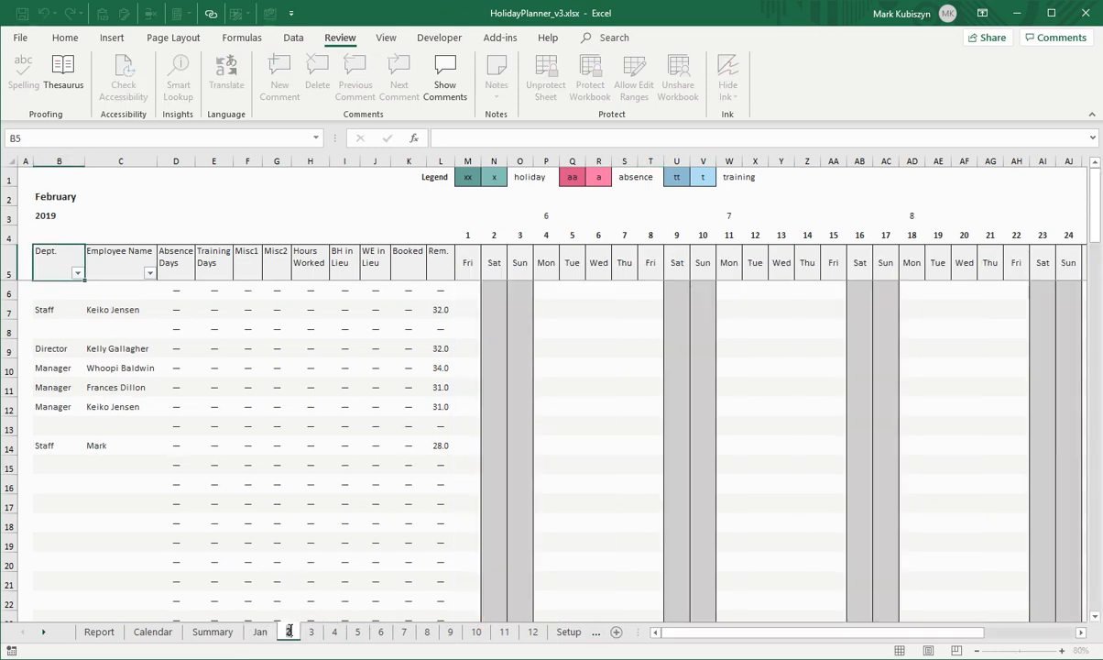
{"action": "type", "text": "Feb"}
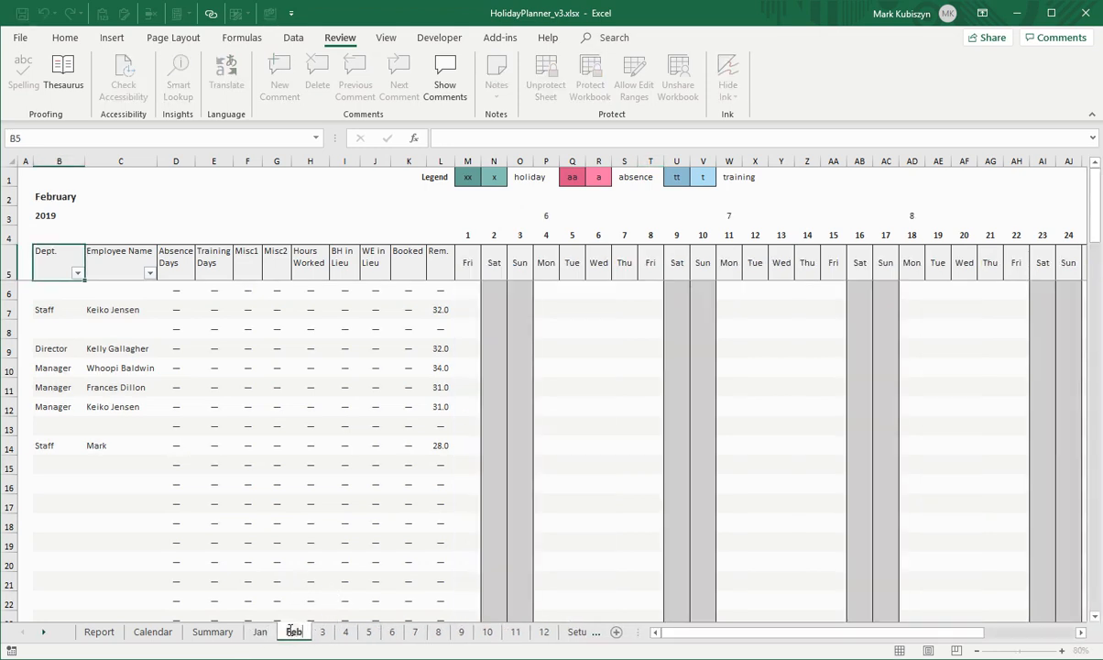
{"action": "key", "text": "Return"}
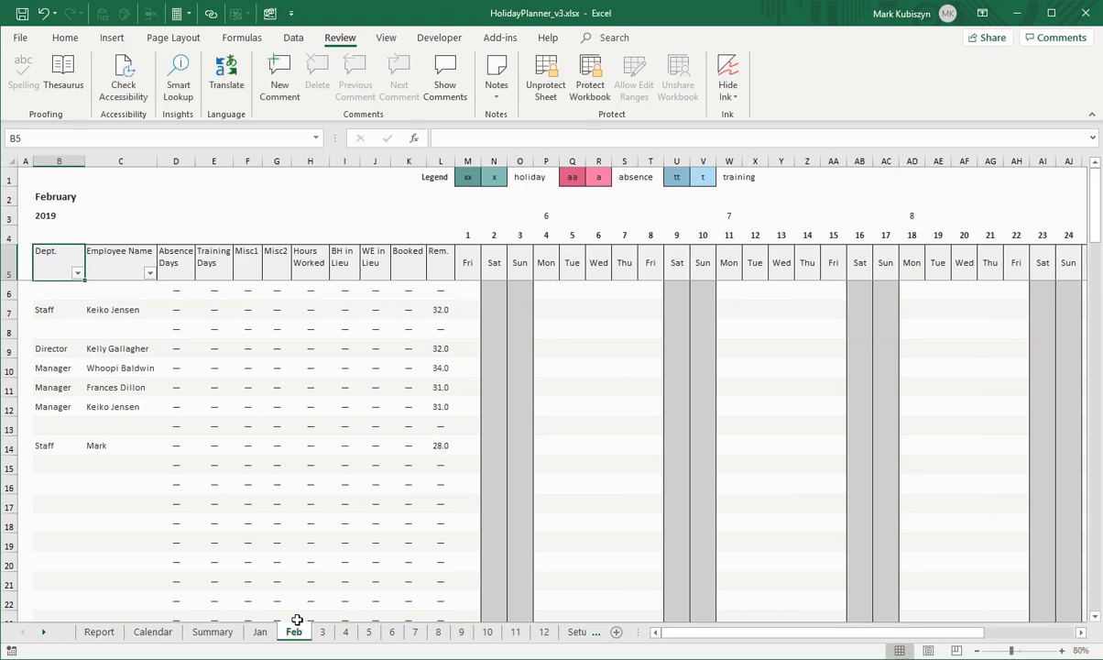
Check the Summary sheet again and select the row 14 employee on the Calendar sheet
{"action": "left_click", "coordinate": [156, 632]}
{"action": "left_click", "coordinate": [212, 632]}
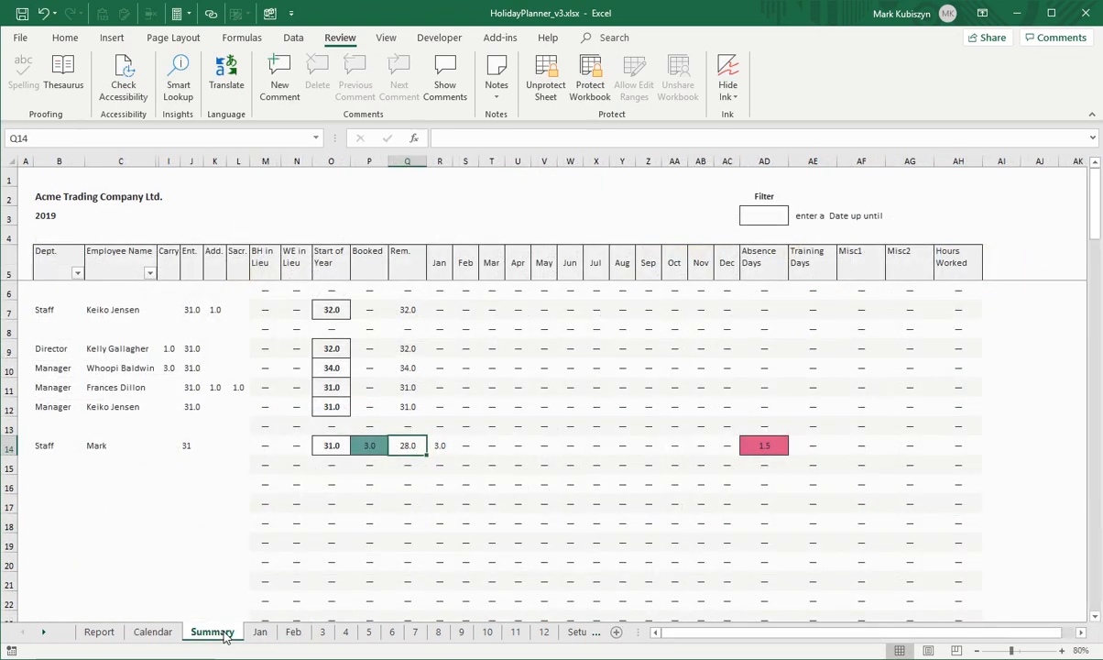
{"action": "left_click", "coordinate": [213, 521]}
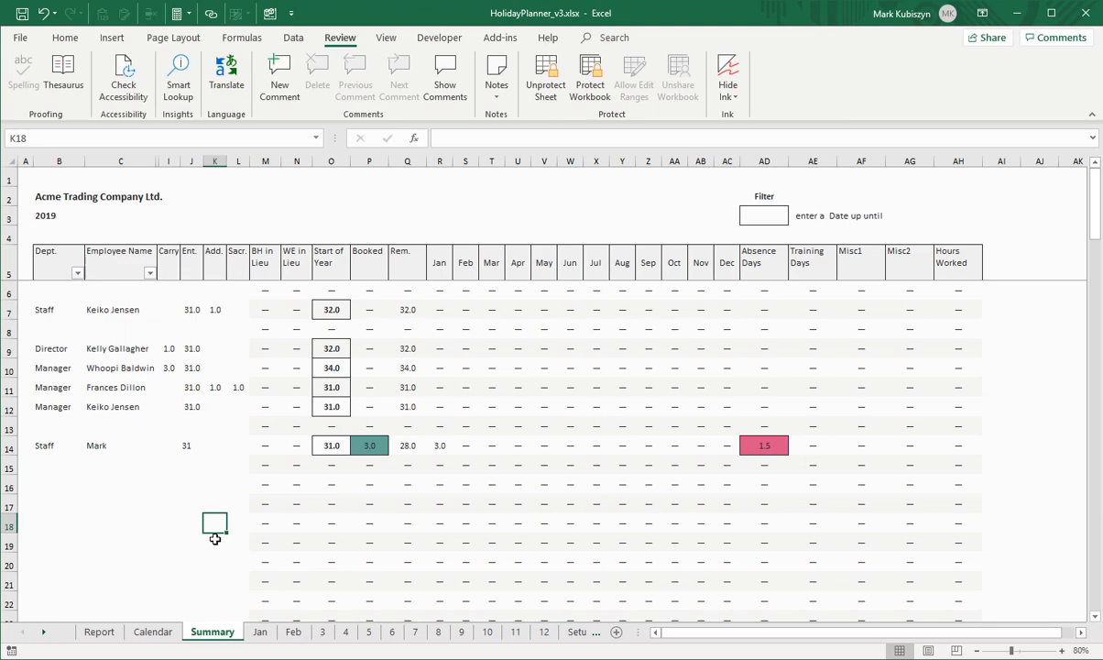
{"action": "left_click", "coordinate": [153, 633]}
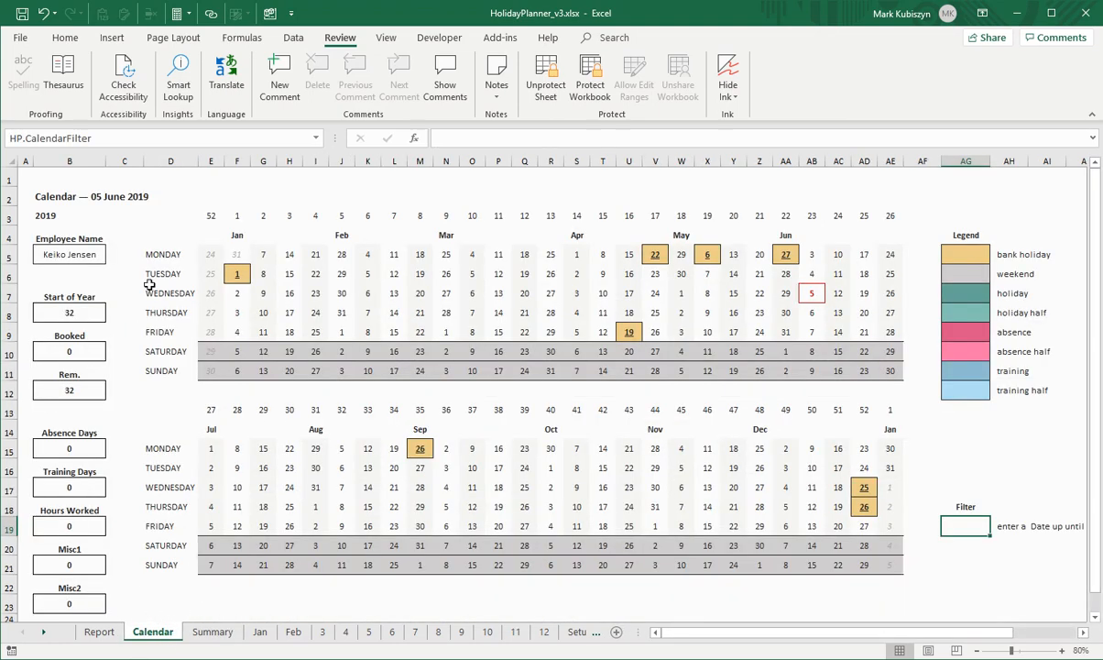
{"action": "left_click", "coordinate": [96, 255]}
{"action": "left_click", "coordinate": [111, 256]}
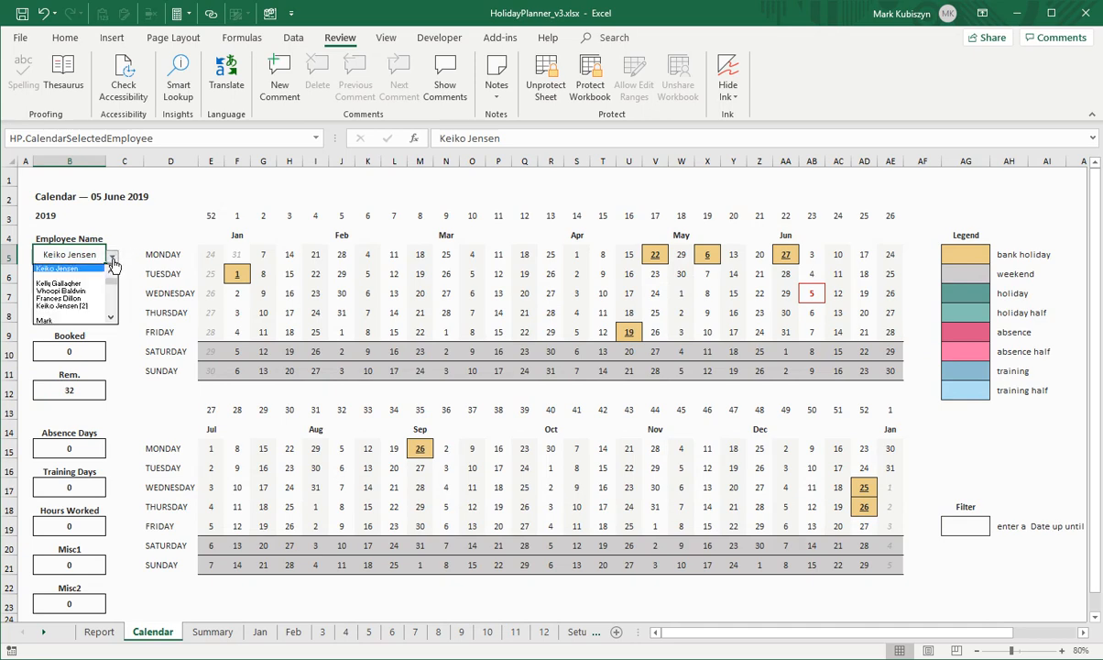
{"action": "left_click", "coordinate": [113, 319]}
{"action": "left_click", "coordinate": [83, 312]}
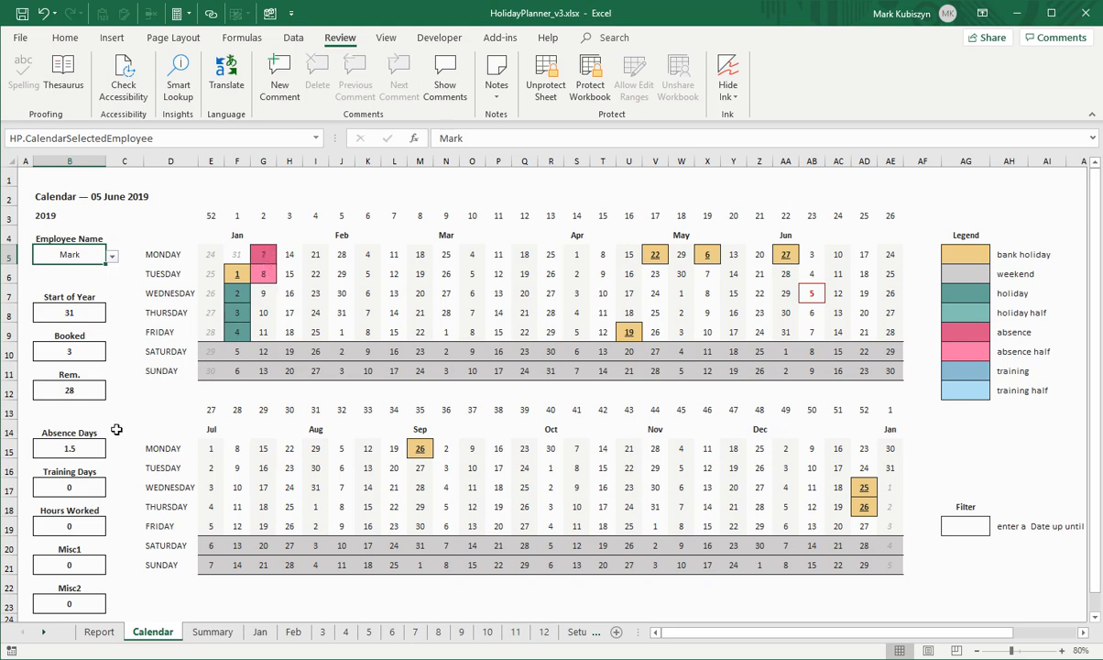
Review the employee's Absence Days, Start of Year, Booked and Rem. figures on the Calendar sheet
{"action": "left_click", "coordinate": [86, 449]}
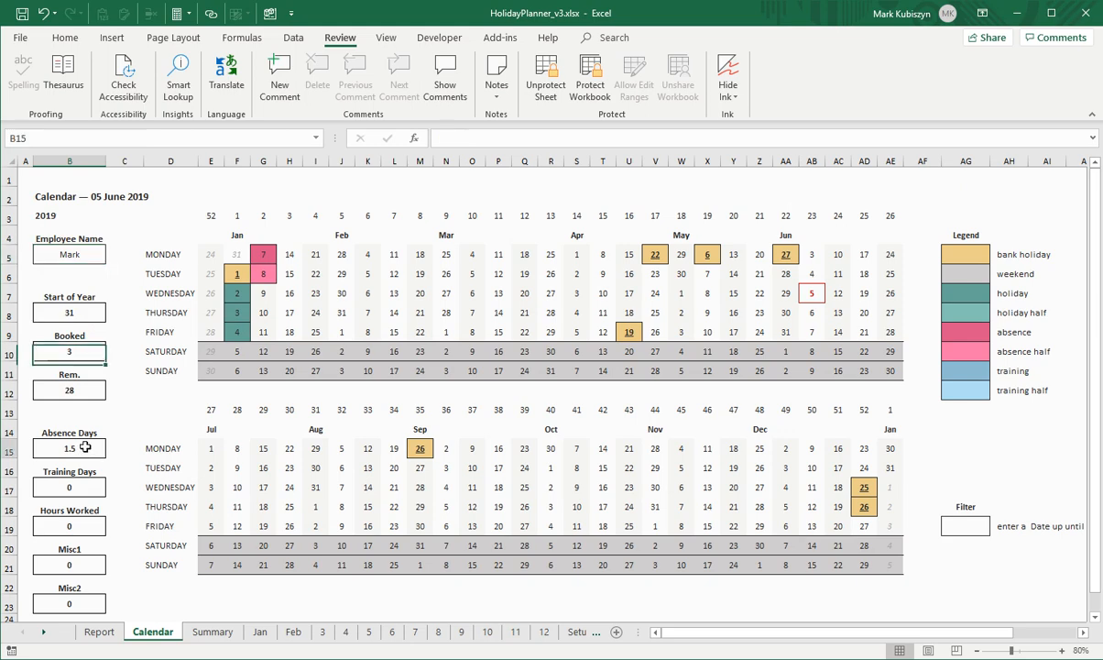
{"action": "left_click", "coordinate": [83, 315]}
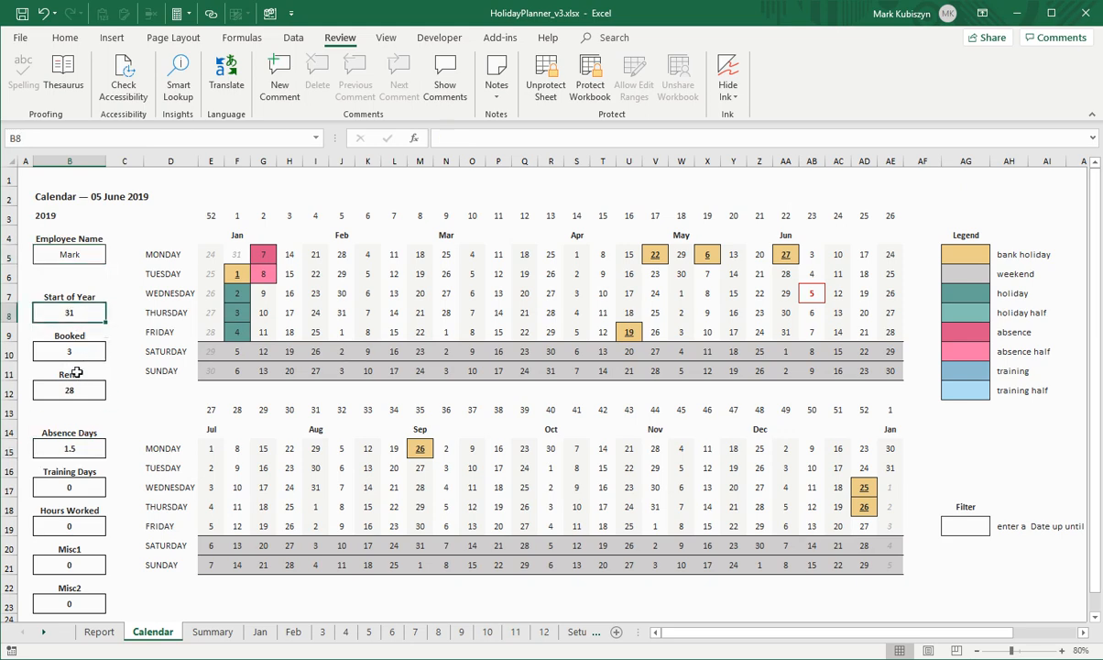
{"action": "left_click", "coordinate": [83, 352]}
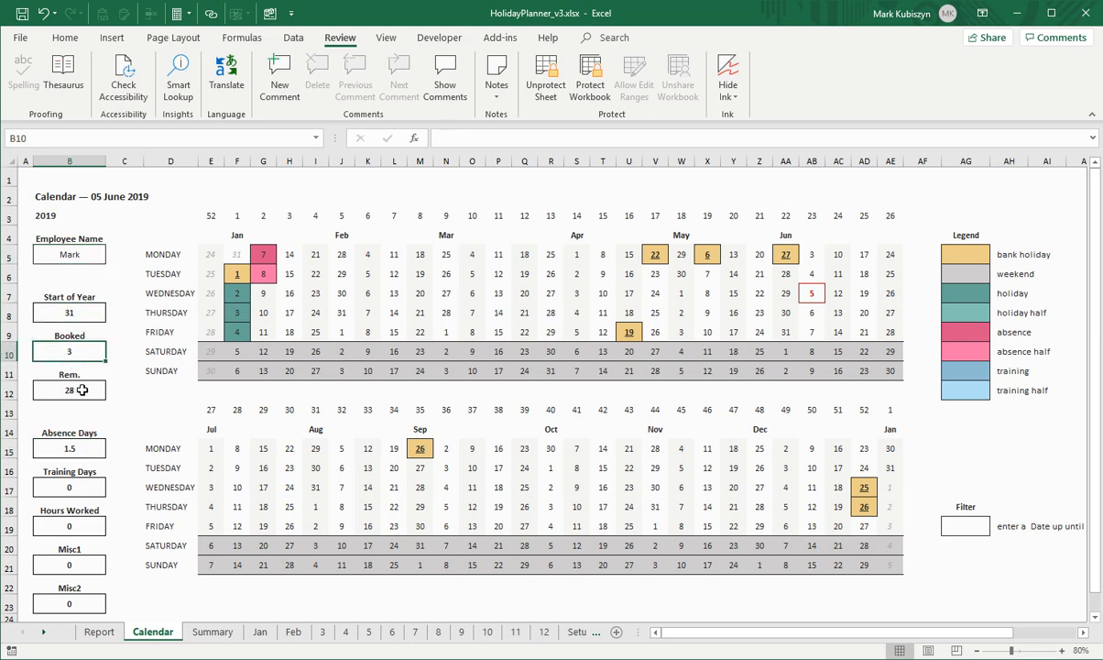
{"action": "left_click", "coordinate": [80, 390]}
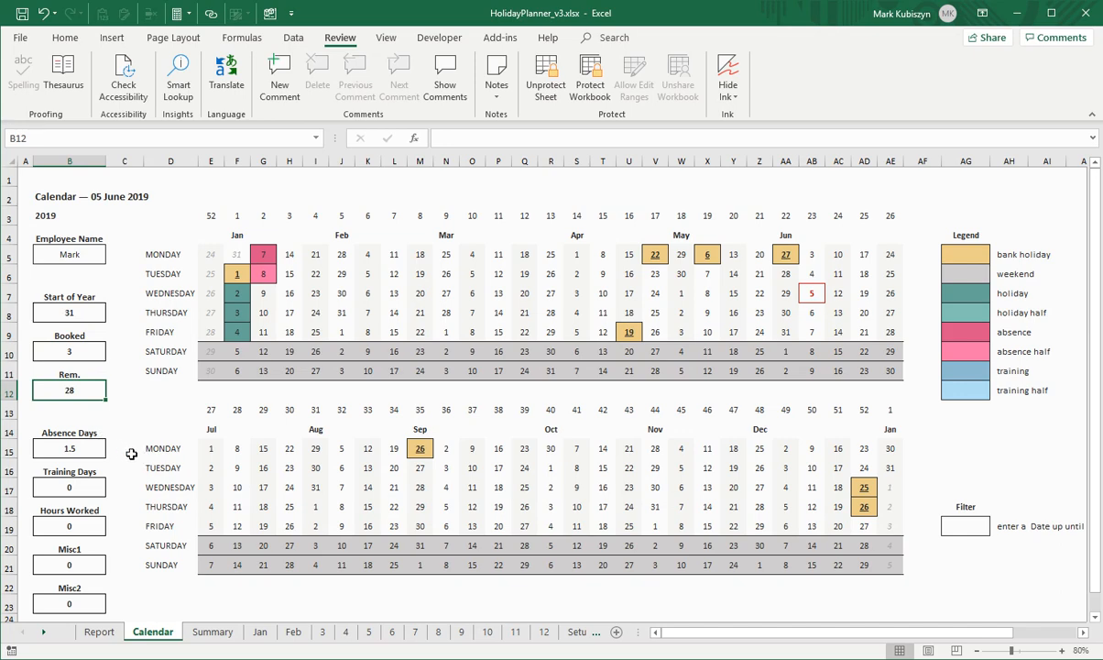
Select the row 14 employee as the Employee Name on the Report sheet
{"action": "left_click", "coordinate": [99, 631]}
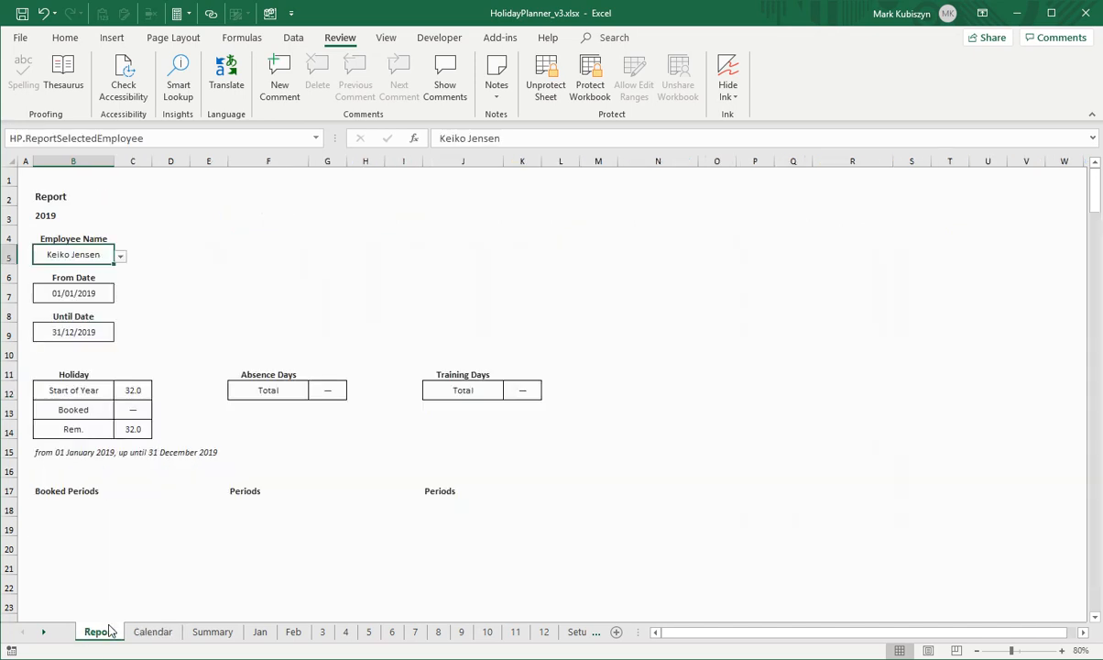
{"action": "left_click", "coordinate": [120, 256]}
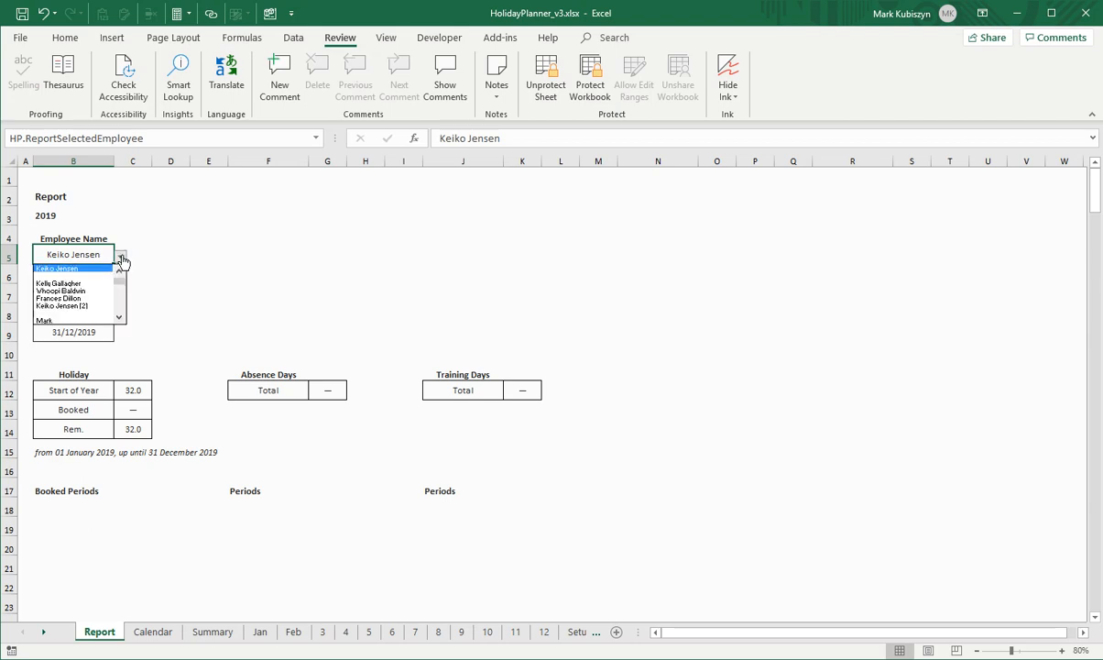
{"action": "left_click", "coordinate": [119, 317]}
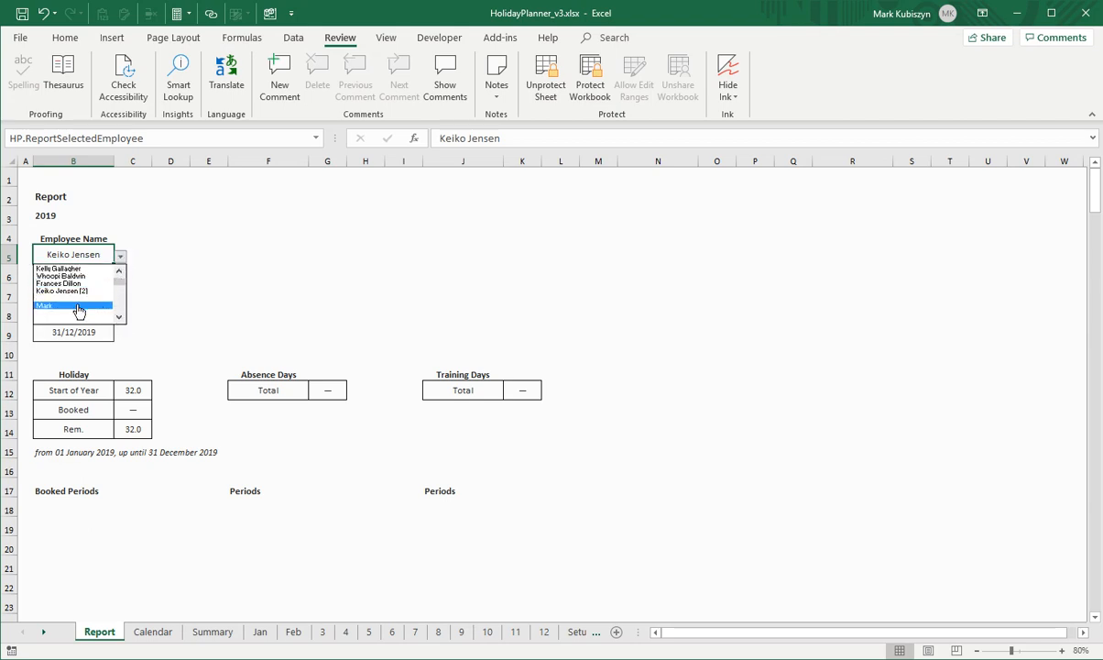
{"action": "left_click", "coordinate": [81, 297]}
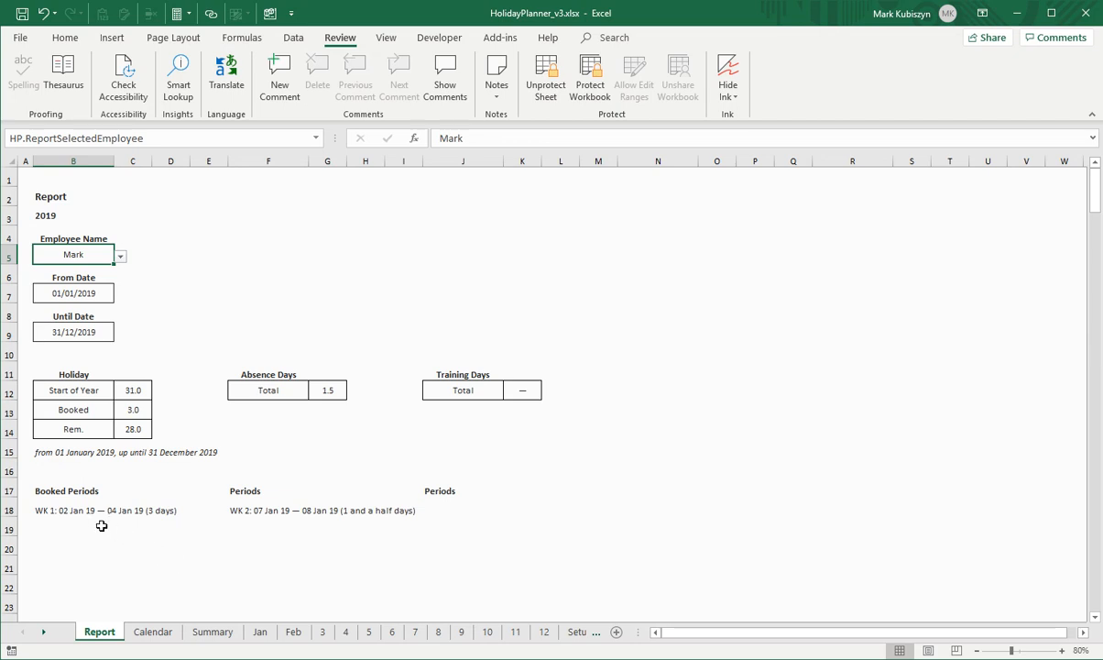
Review the Holiday, Absence Days and Training Days sections and their listed periods on the Report sheet
{"action": "left_click_drag", "start_coordinate": [74, 368], "coordinate": [66, 508]}
{"action": "left_click_drag", "start_coordinate": [268, 372], "coordinate": [255, 510]}
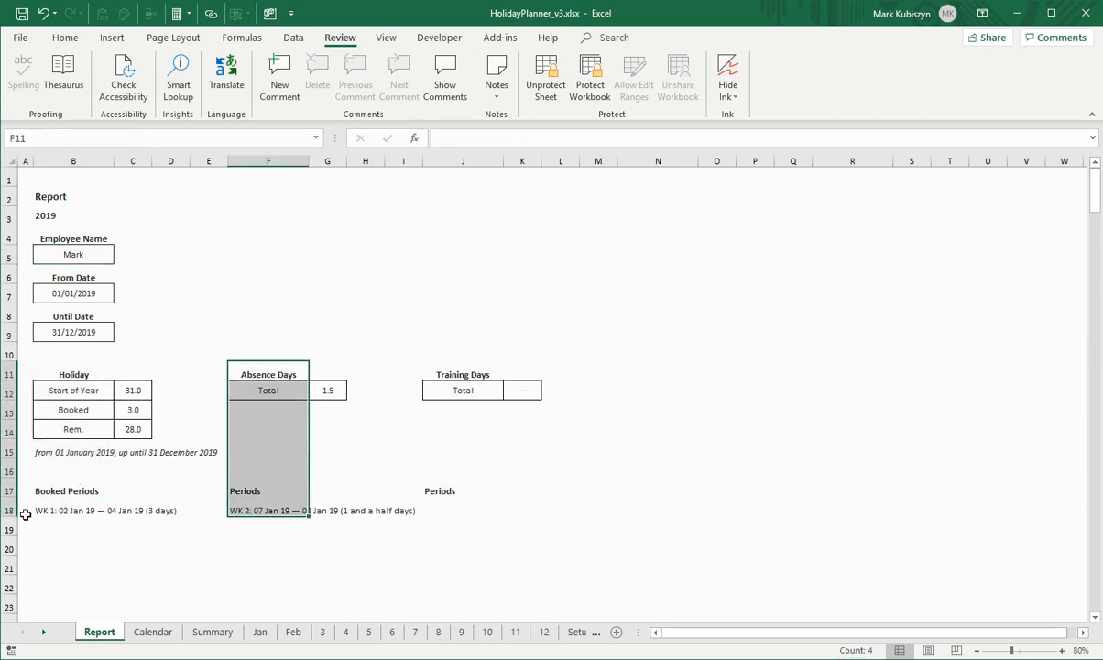
{"action": "left_click", "coordinate": [68, 507]}
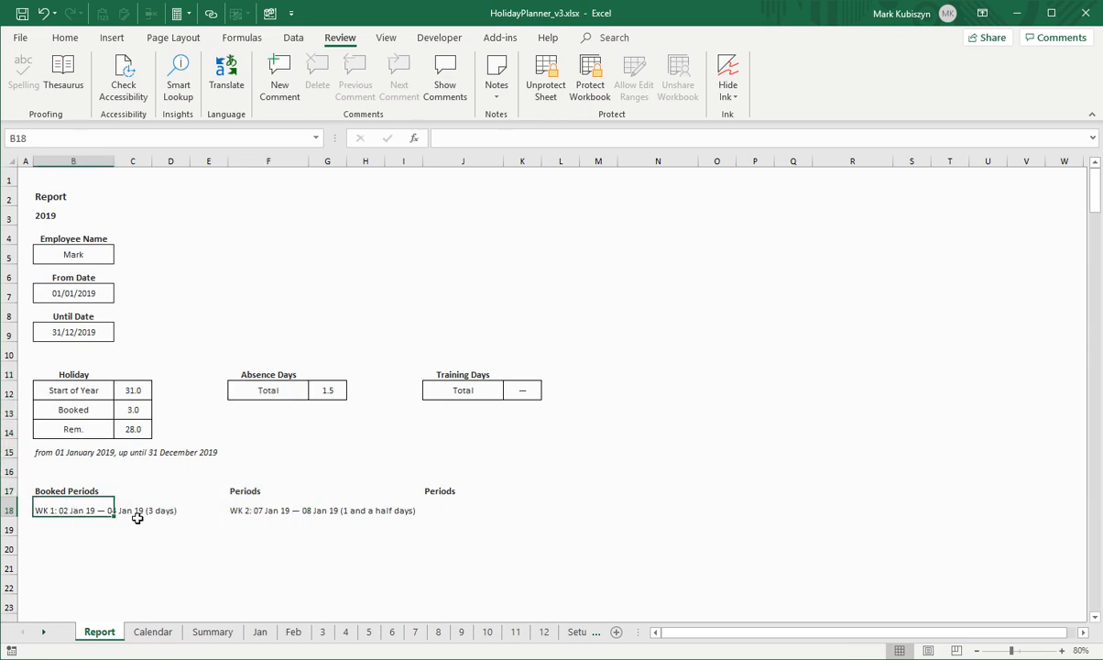
{"action": "left_click", "coordinate": [251, 512]}
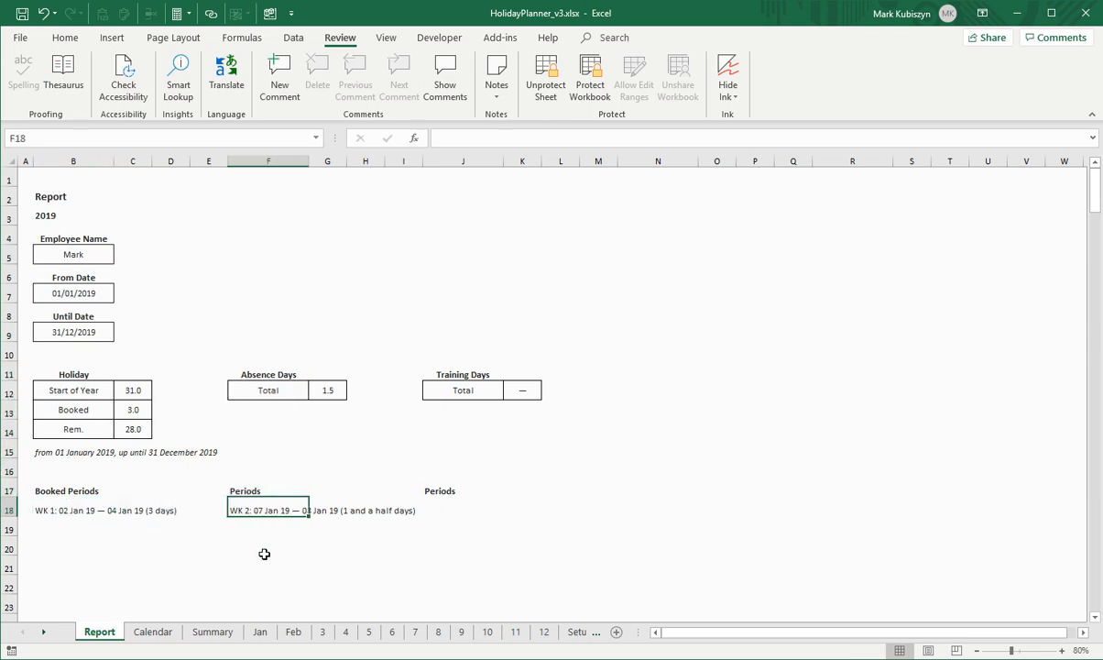
{"action": "left_click", "coordinate": [600, 389]}
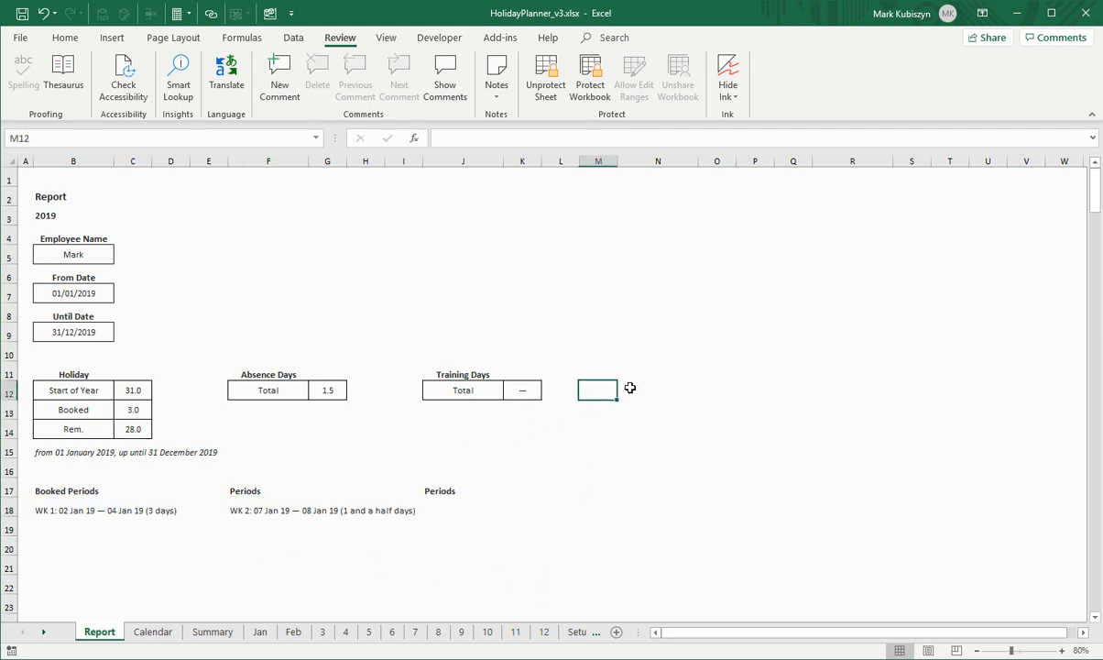
{"action": "left_click", "coordinate": [684, 391]}
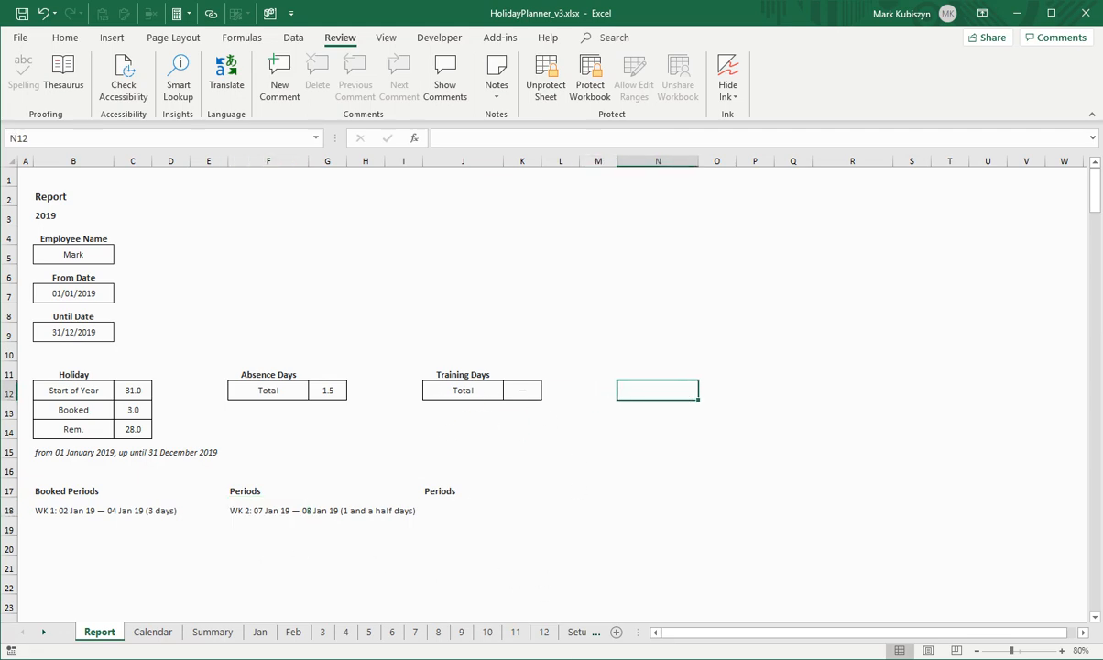
On the Setup sheet, set Show Tracking 3 and Show Tracking 4 in Legends & Reporting to TRUE
{"action": "left_click", "coordinate": [576, 632]}
{"action": "scroll", "coordinate": [409, 497], "scroll_direction": "down", "scroll_amount": 4}
{"action": "scroll", "coordinate": [409, 496], "scroll_direction": "down", "scroll_amount": 20}
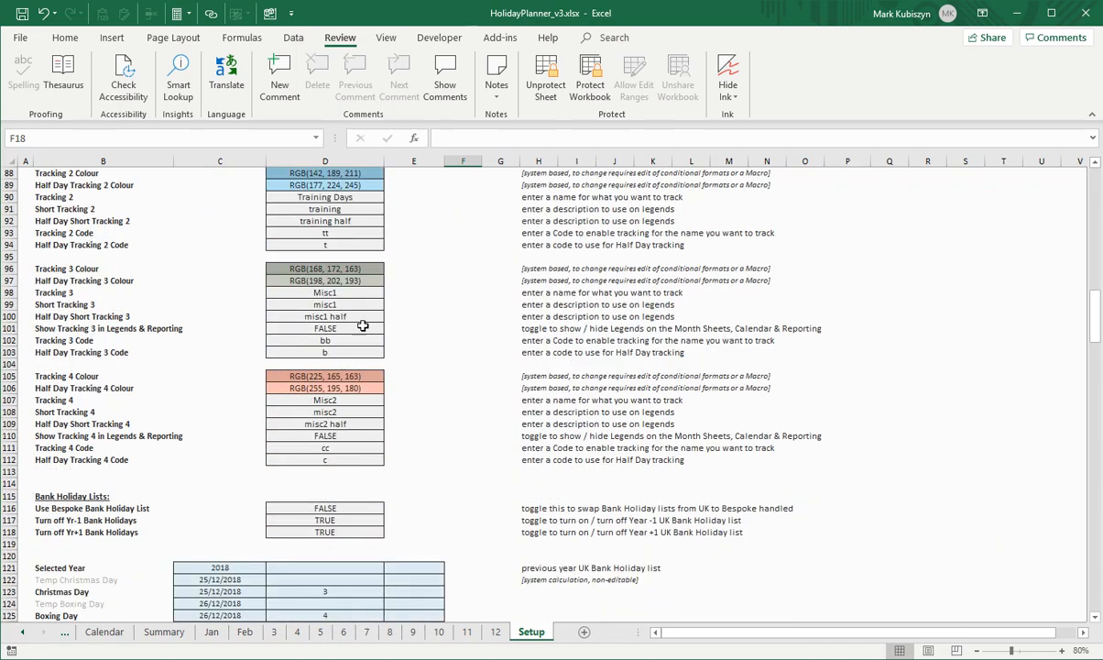
{"action": "left_click", "coordinate": [365, 328]}
{"action": "left_click", "coordinate": [389, 328]}
{"action": "left_click", "coordinate": [330, 340]}
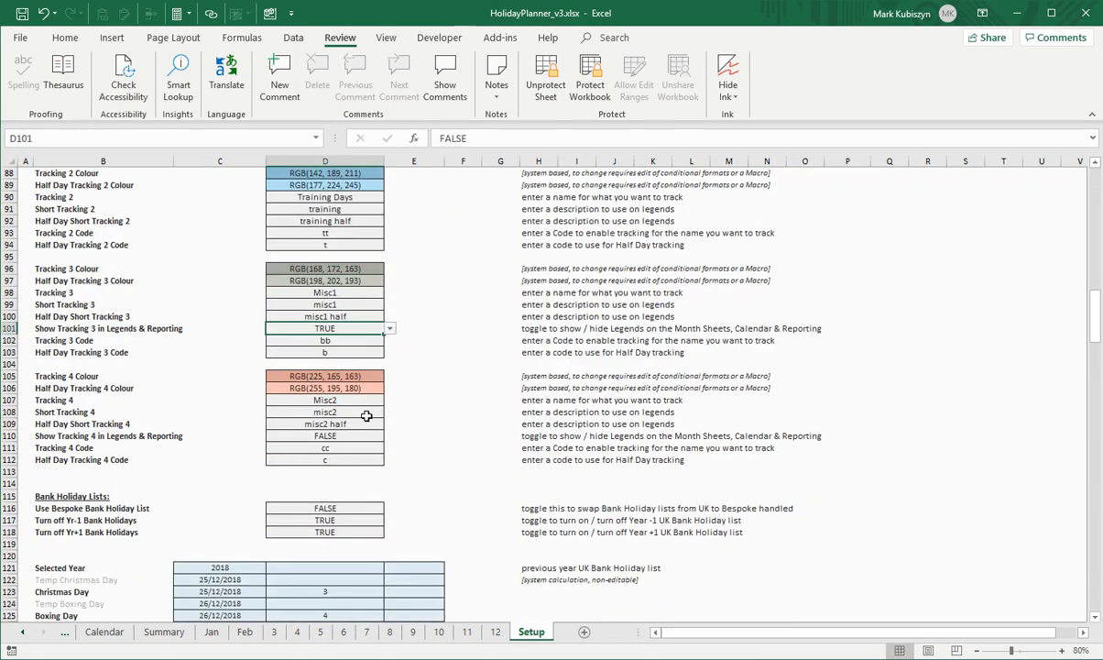
{"action": "left_click", "coordinate": [365, 436]}
{"action": "left_click", "coordinate": [389, 436]}
{"action": "left_click", "coordinate": [344, 448]}
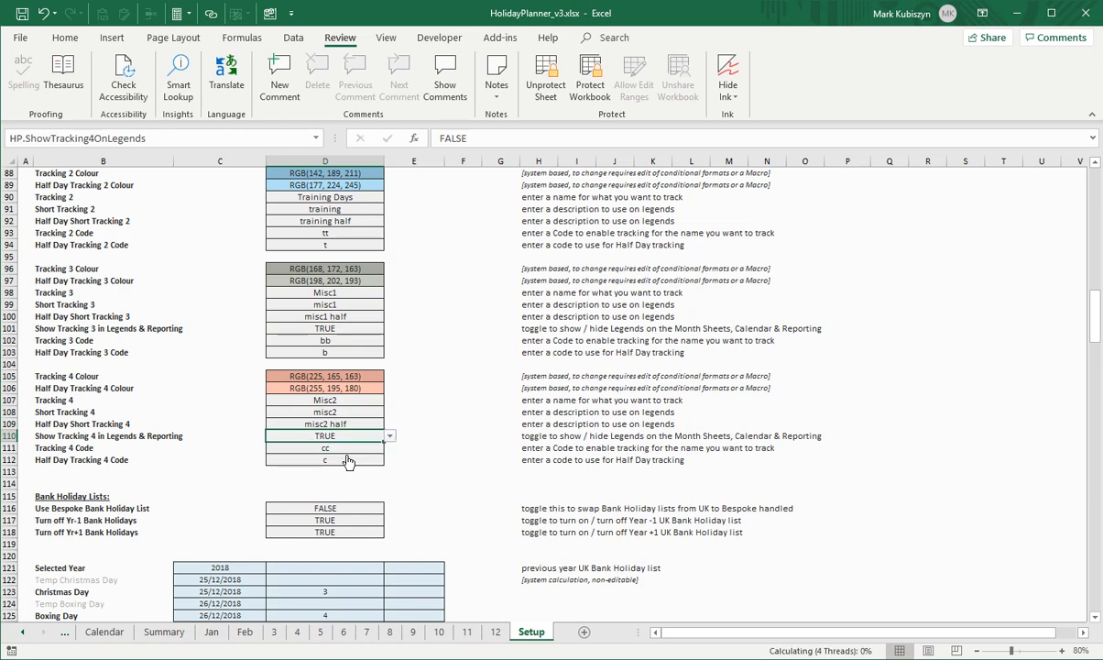
Check the Misc1 and Misc2 sections on the Report sheet
{"action": "left_click", "coordinate": [22, 632]}
{"action": "left_click", "coordinate": [22, 634]}
{"action": "left_click", "coordinate": [100, 632]}
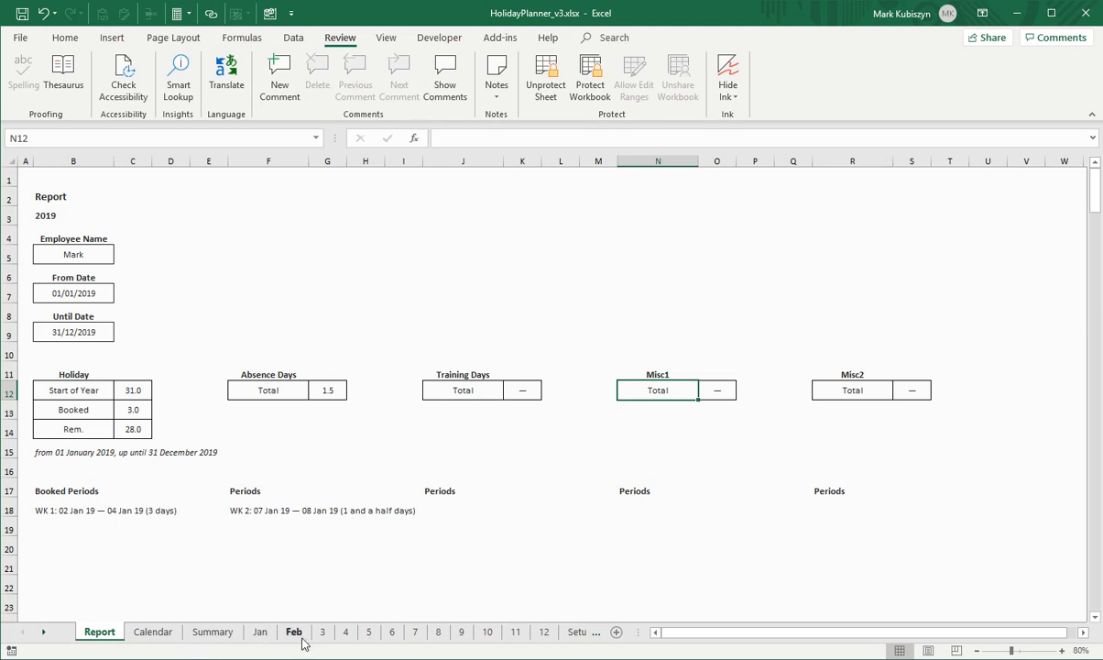
On the Jan sheet, enter code bb on 10 January and b on 11 January for the row 14 employee
{"action": "left_click", "coordinate": [261, 634]}
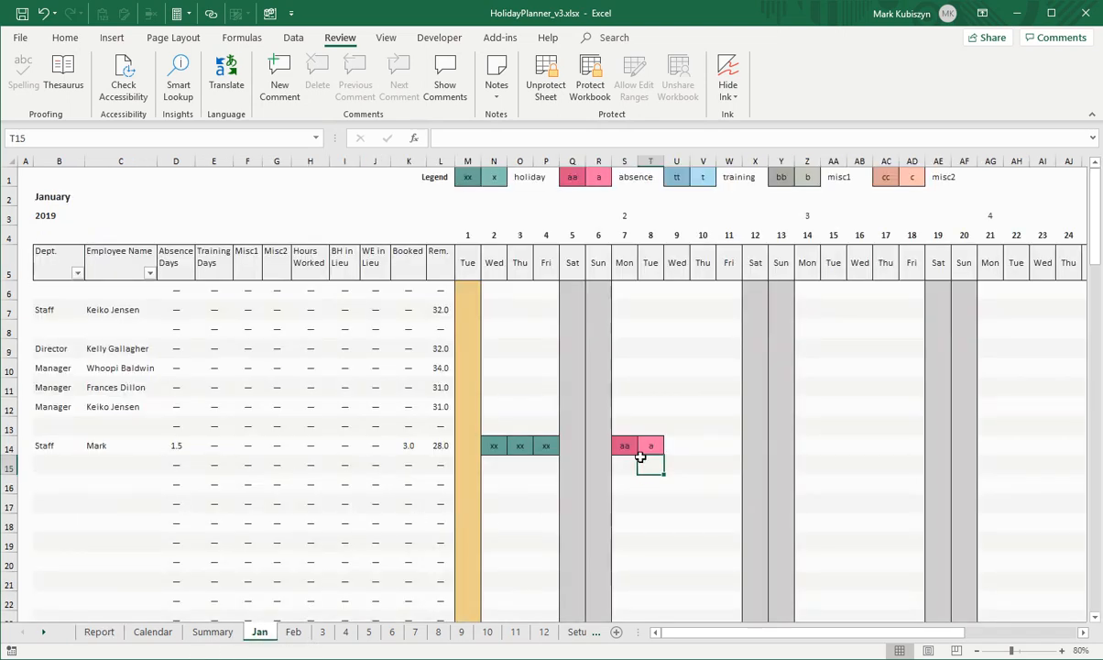
{"action": "left_click", "coordinate": [714, 448]}
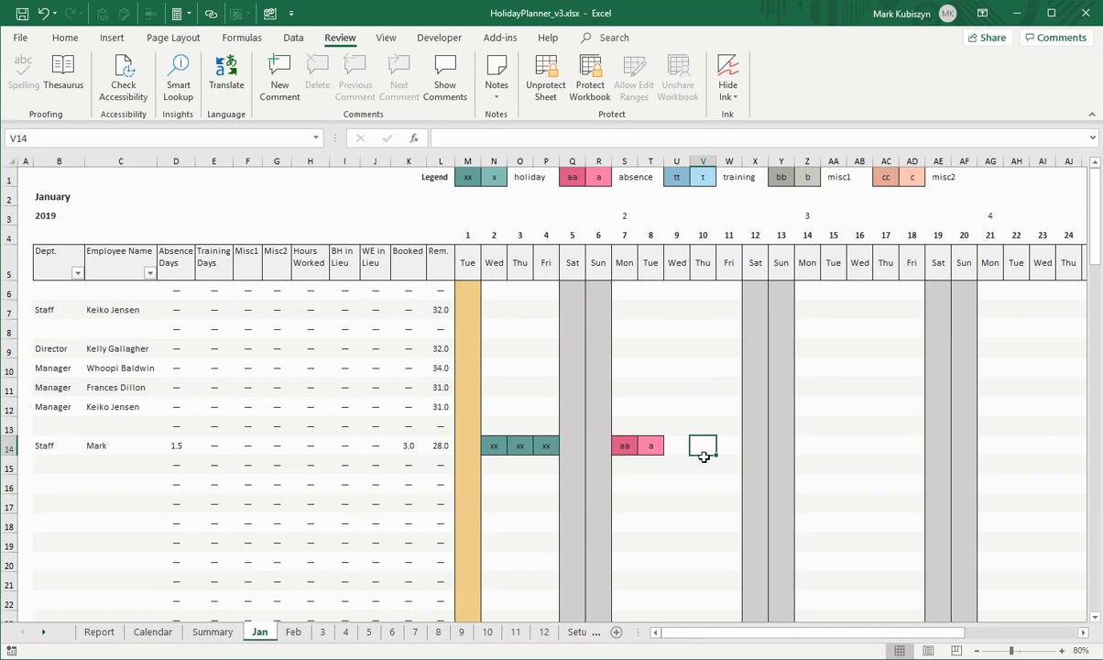
{"action": "type", "text": "bb"}
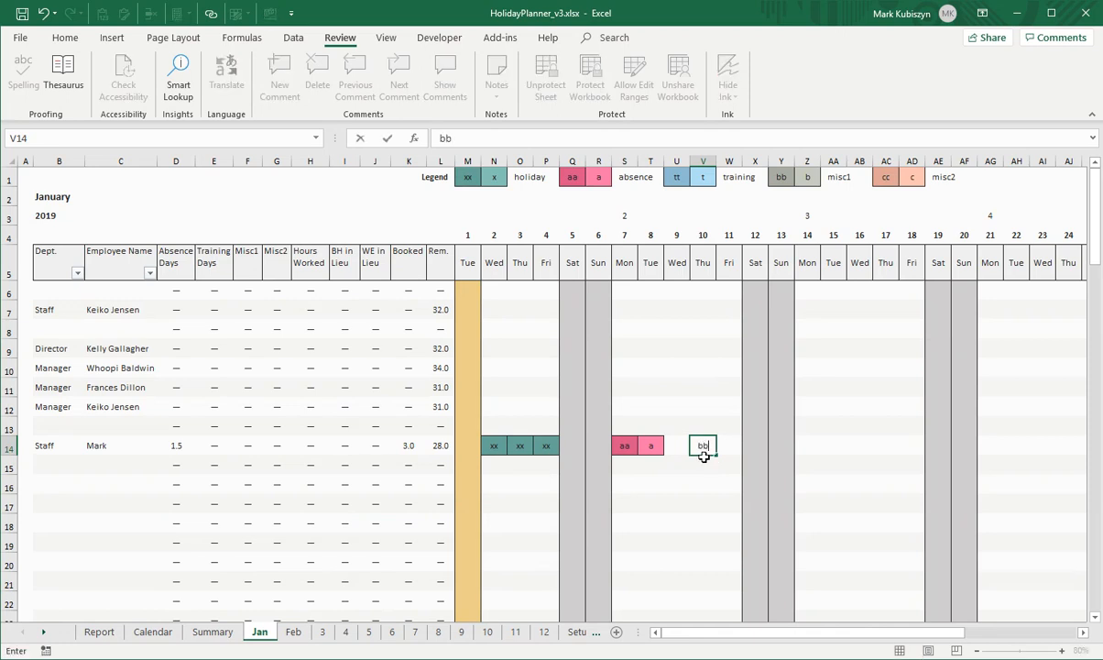
{"action": "key", "text": "Tab"}
{"action": "type", "text": "b"}
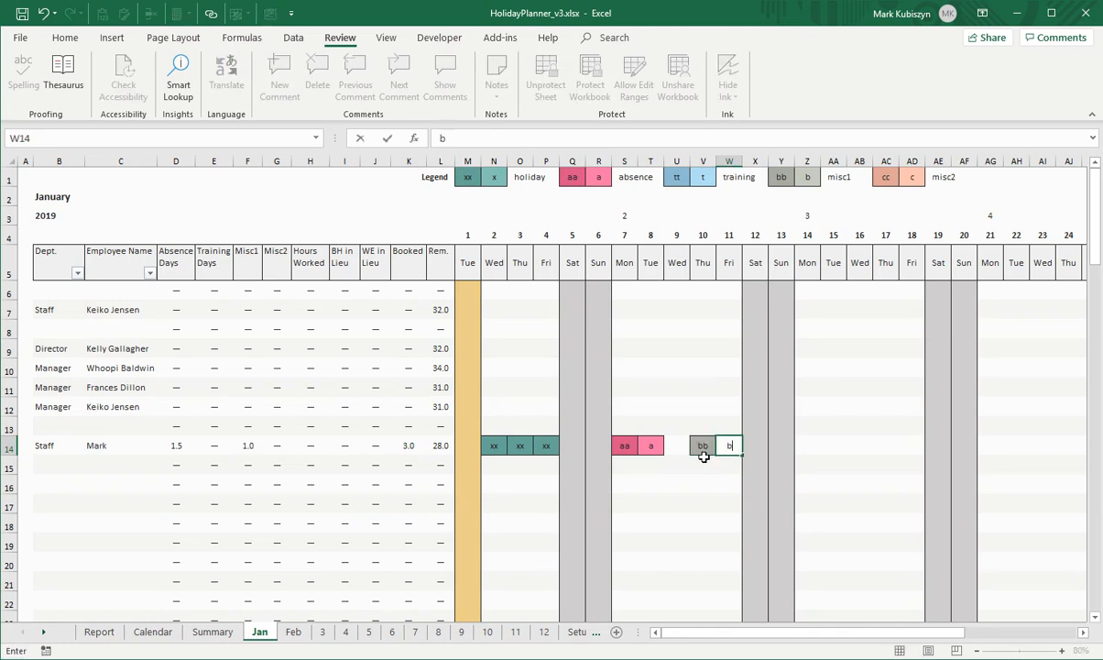
{"action": "key", "text": "Tab"}
Enter code cc on 15 January and c on 16 January for the row 14 employee
{"action": "key", "text": "Tab"}
{"action": "key", "text": "Tab"}
{"action": "key", "text": "Tab"}
{"action": "type", "text": "c"}
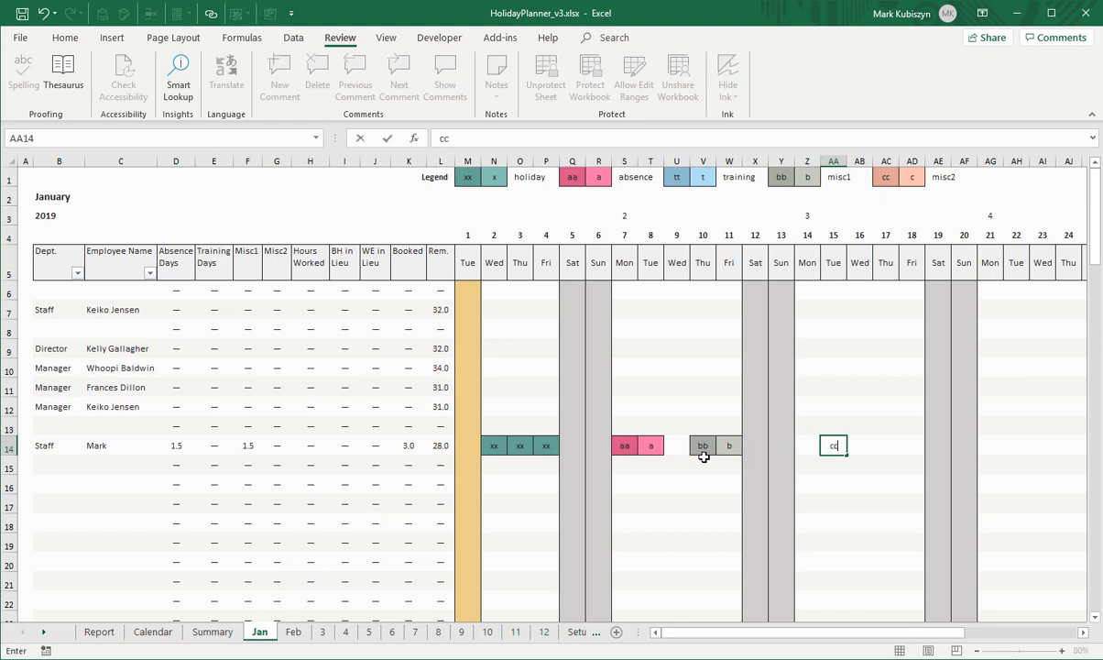
{"action": "key", "text": "Tab"}
{"action": "type", "text": "c"}
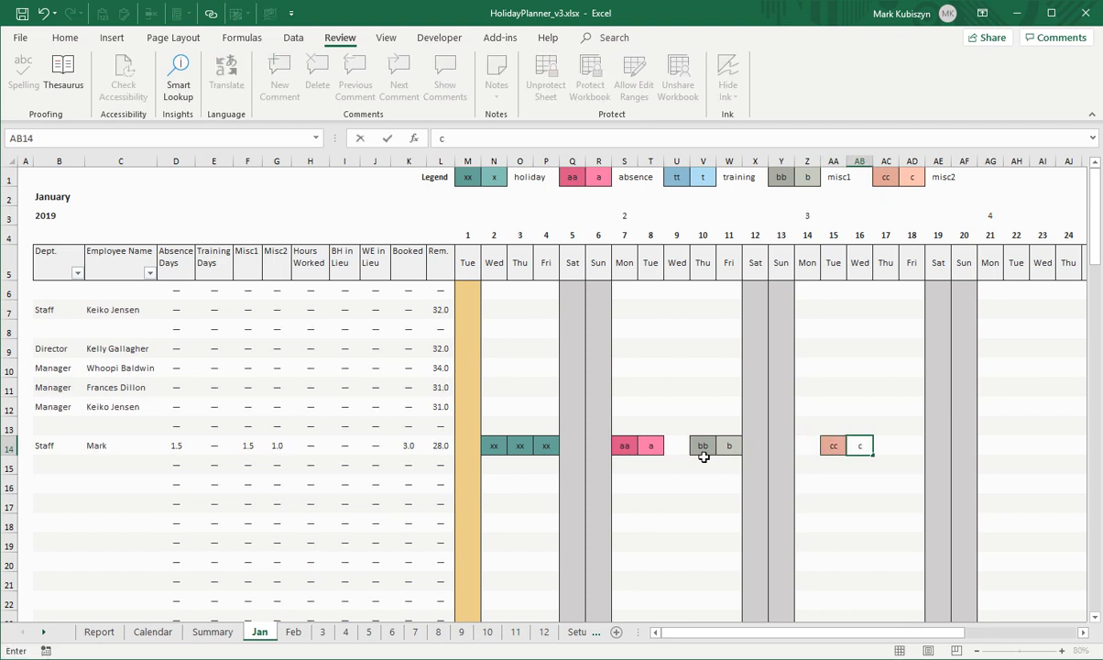
{"action": "key", "text": "Tab"}
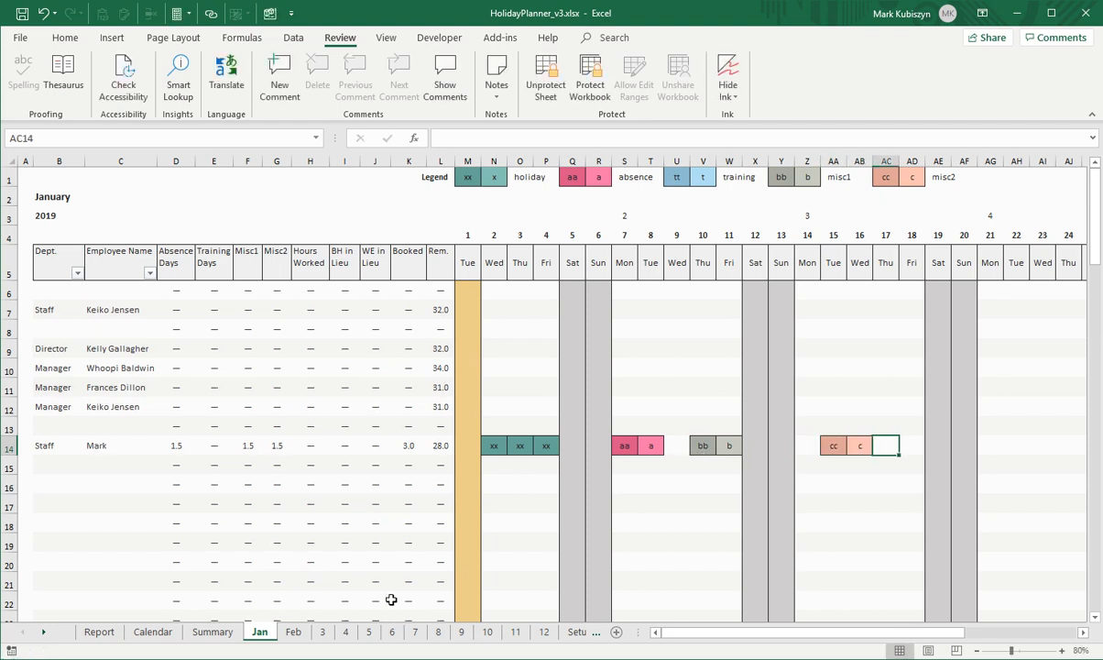
Review the row 14 employee's Misc1 and Misc2 entries on the Report, Calendar and Summary sheets
{"action": "left_click", "coordinate": [99, 631]}
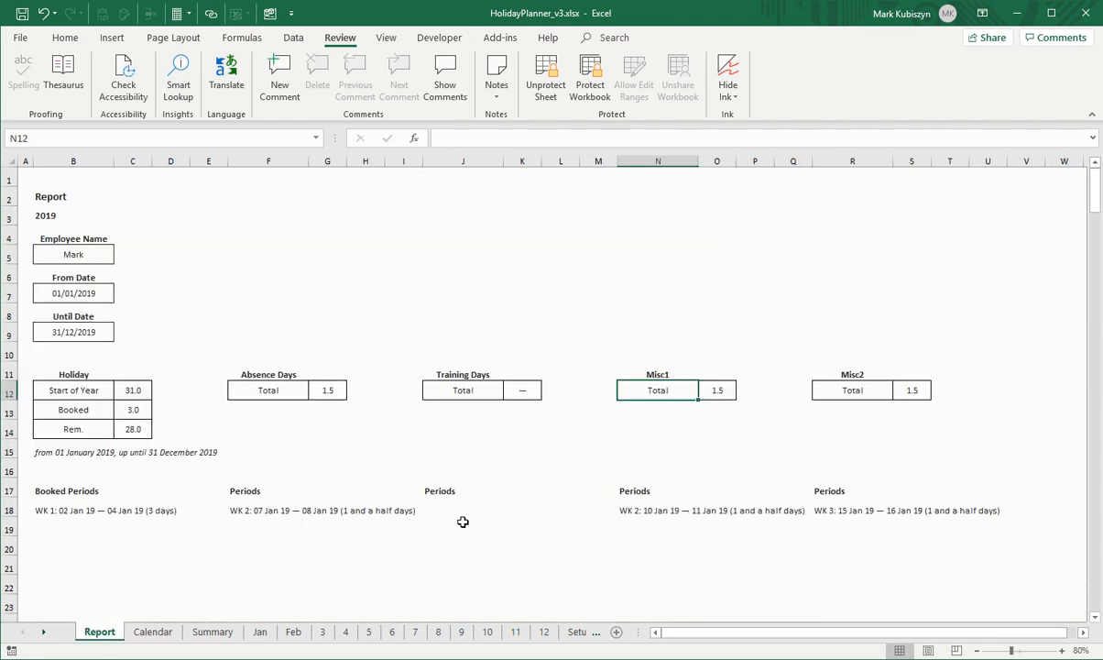
{"action": "left_click", "coordinate": [152, 632]}
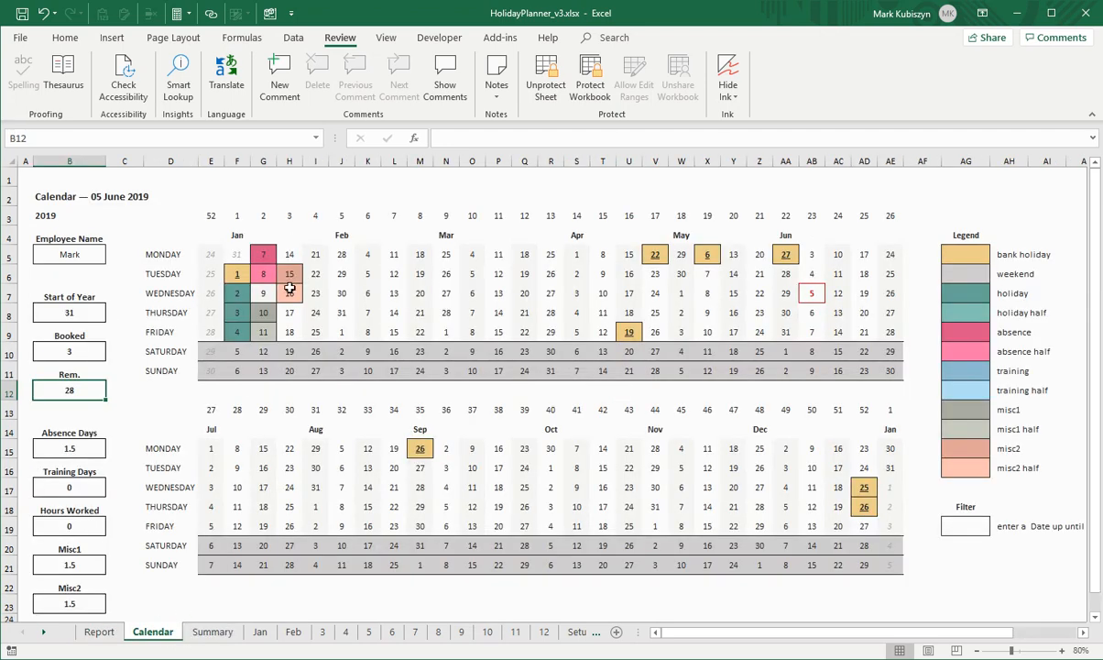
{"action": "left_click", "coordinate": [214, 632]}
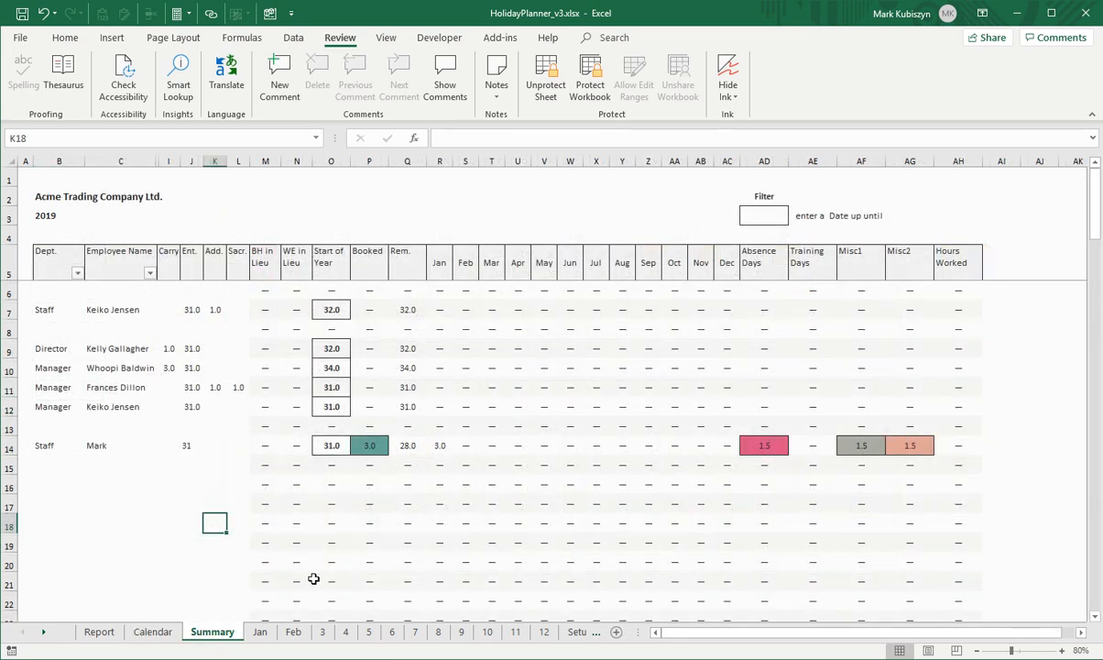
{"action": "left_click", "coordinate": [770, 217]}
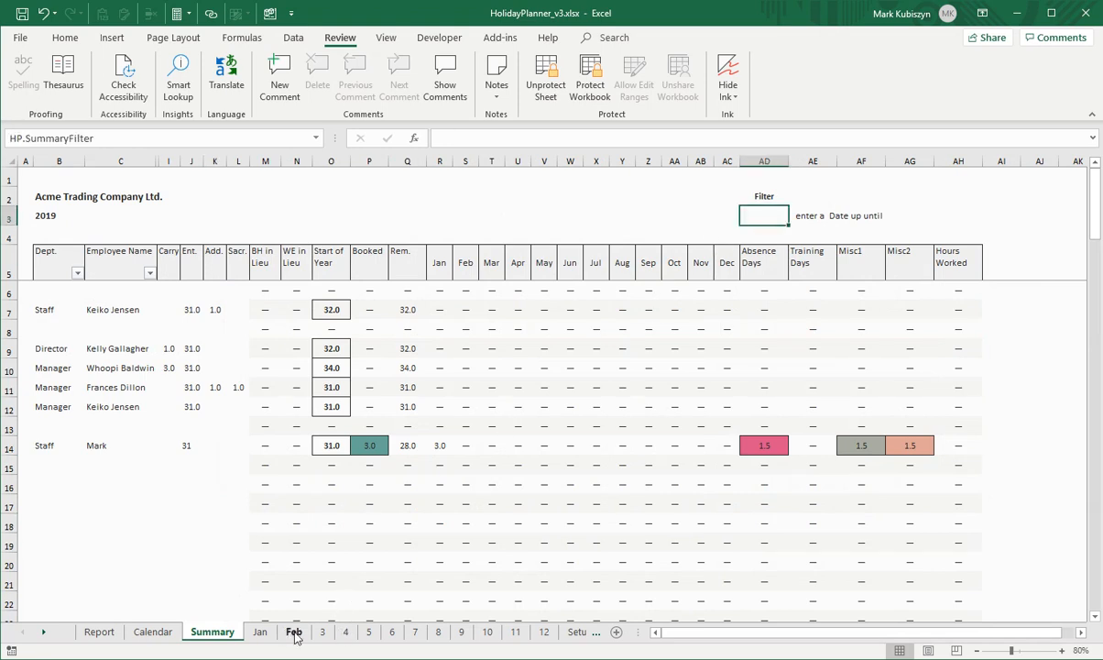
On the Feb sheet, book xx on 4 and 5 February and aa on 6 February for the row 14 employee
{"action": "left_click", "coordinate": [259, 632]}
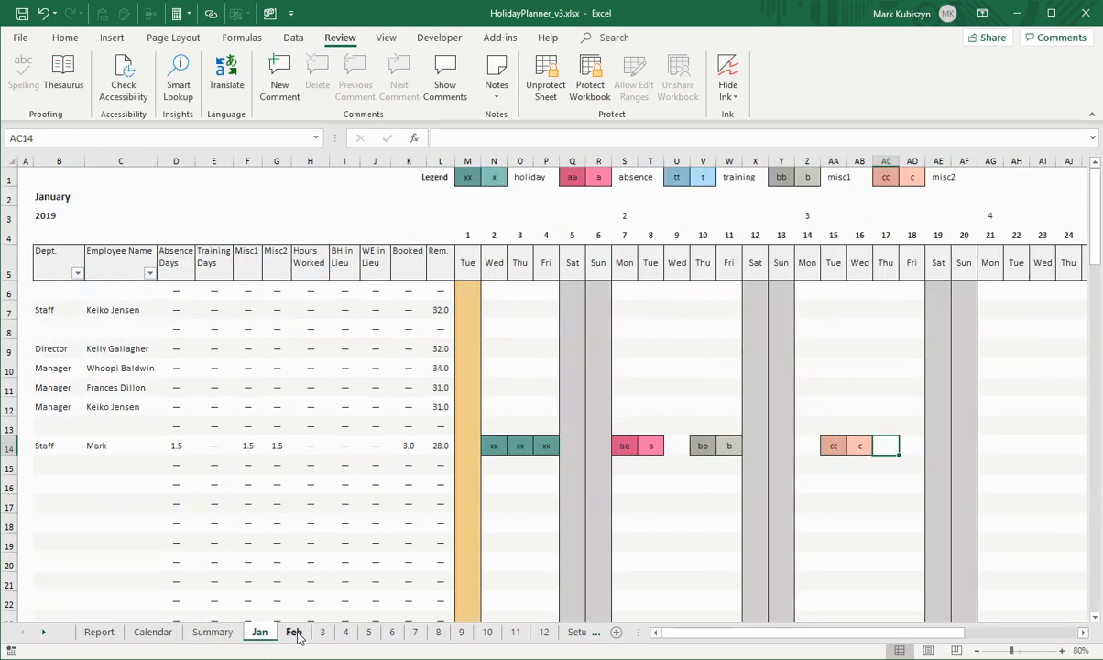
{"action": "left_click", "coordinate": [294, 632]}
{"action": "left_click", "coordinate": [550, 447]}
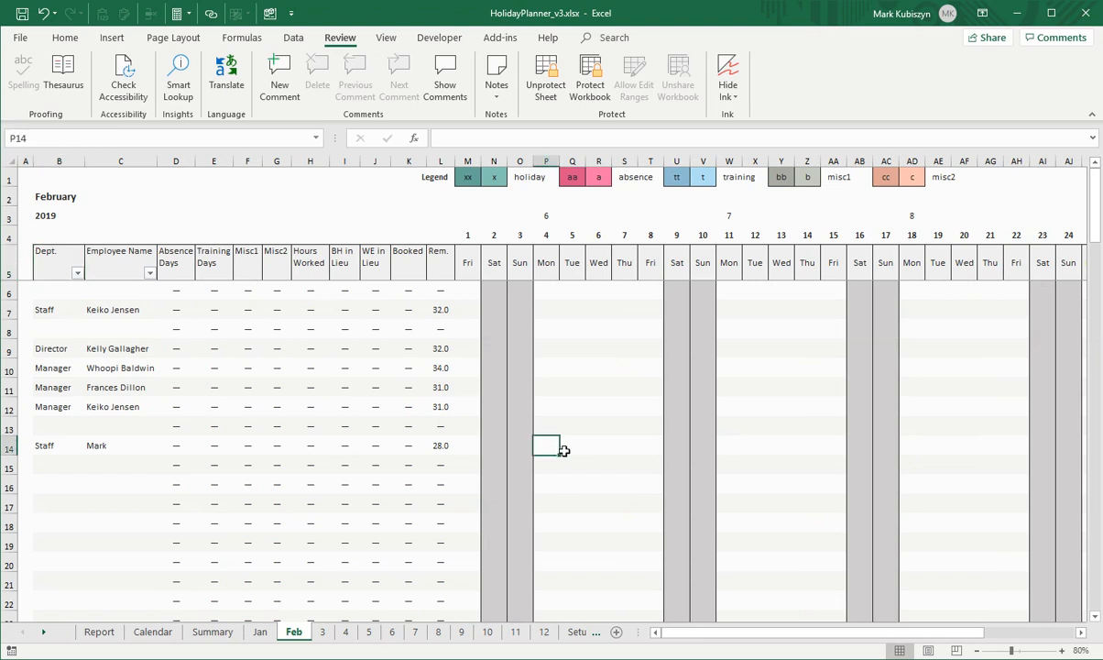
{"action": "type", "text": "xx"}
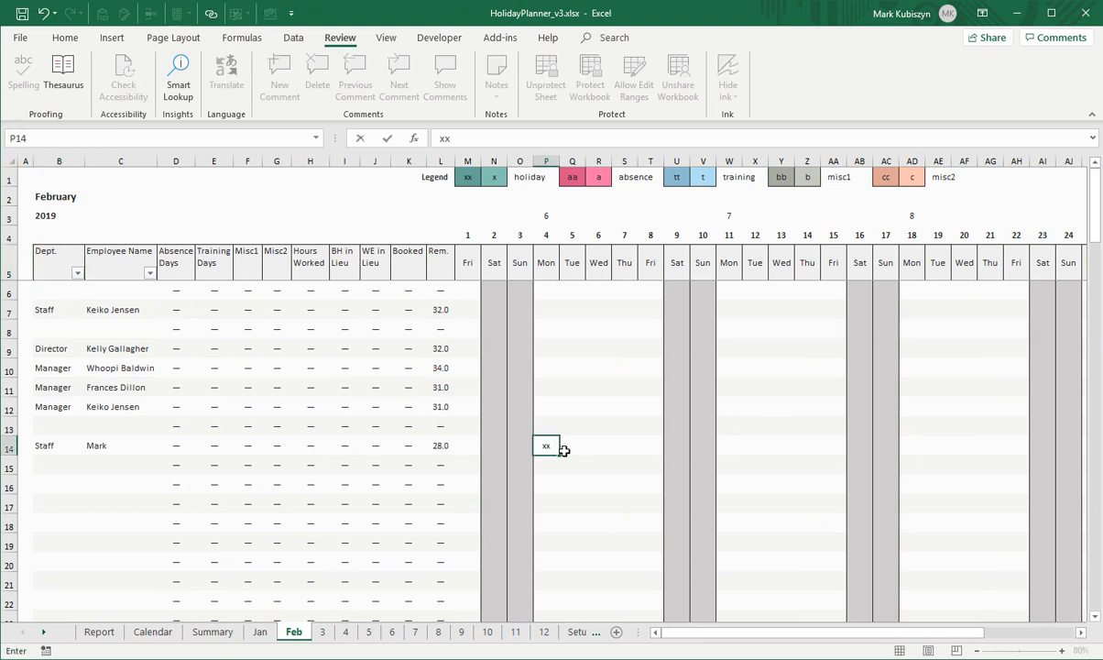
{"action": "left_click", "coordinate": [563, 450]}
{"action": "type", "text": "xx"}
{"action": "key", "text": "Tab"}
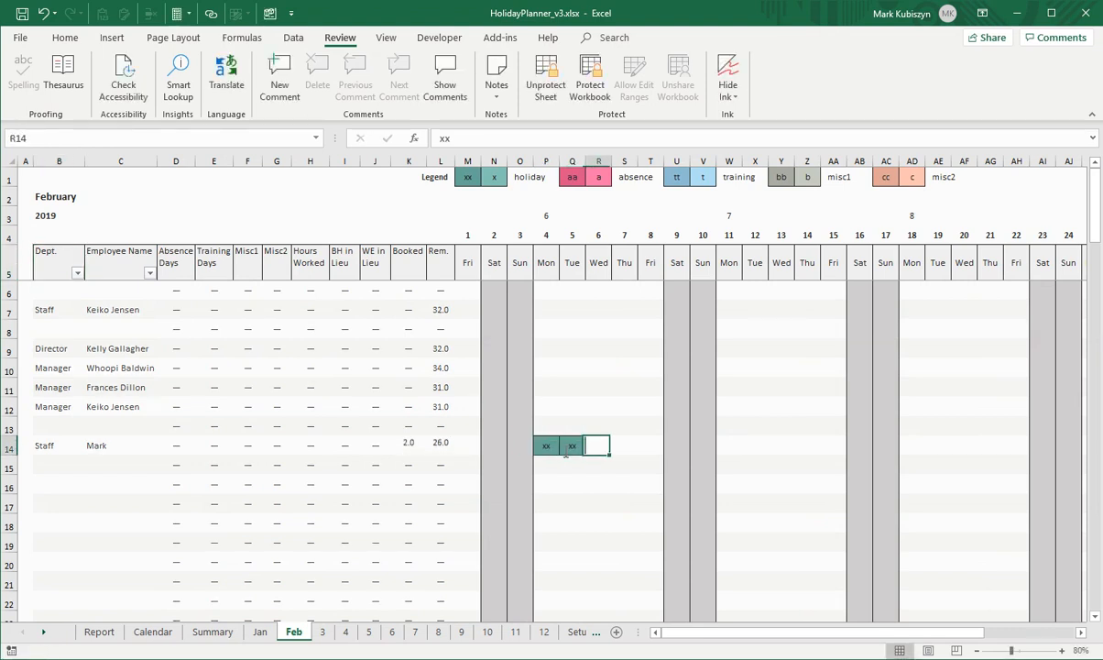
{"action": "type", "text": "aa"}
{"action": "key", "text": "Tab"}
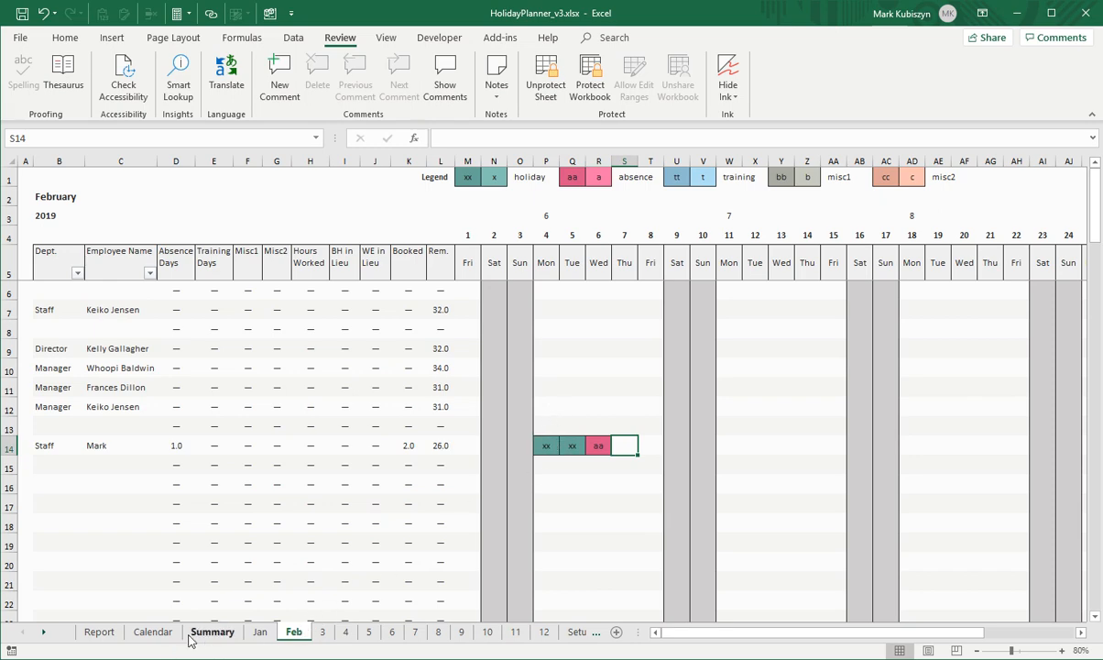
Try filtering the Summary sheet up until 03/02/2019, and clear the filter date again
{"action": "left_click", "coordinate": [216, 632]}
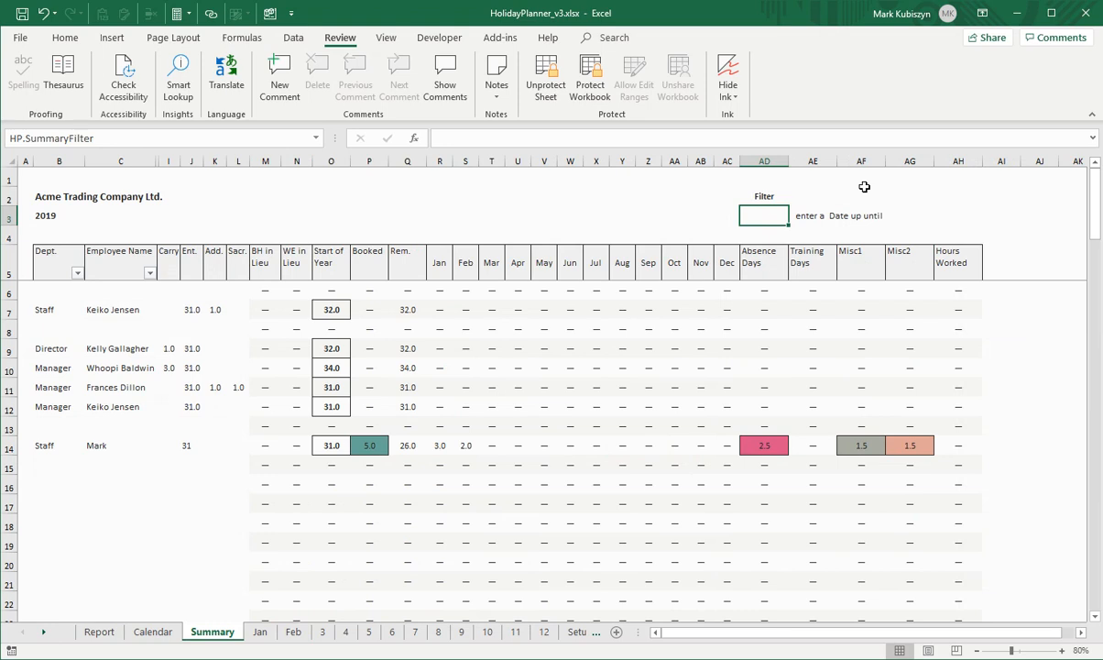
{"action": "type", "text": "03/"}
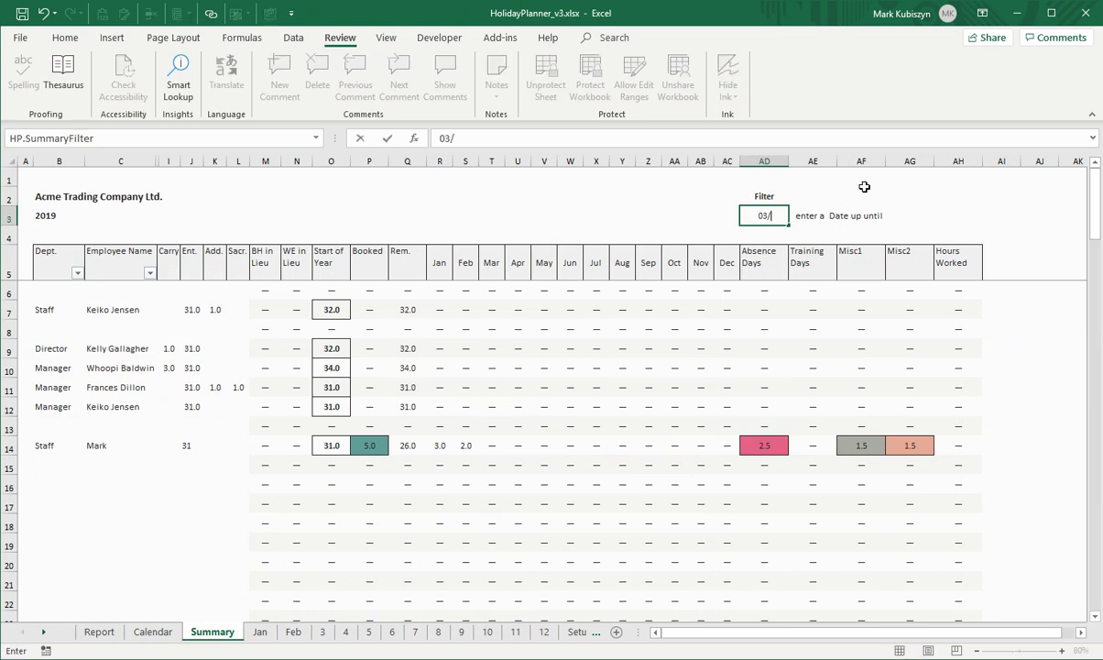
{"action": "type", "text": "02/2019"}
{"action": "key", "text": "Return"}
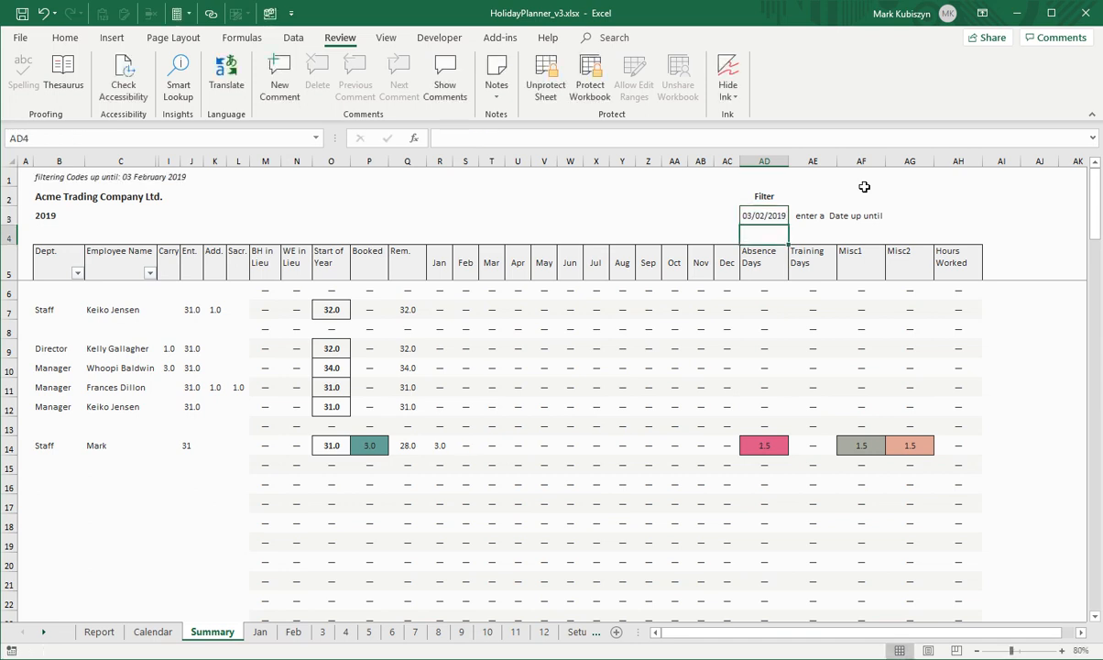
{"action": "left_click", "coordinate": [777, 215]}
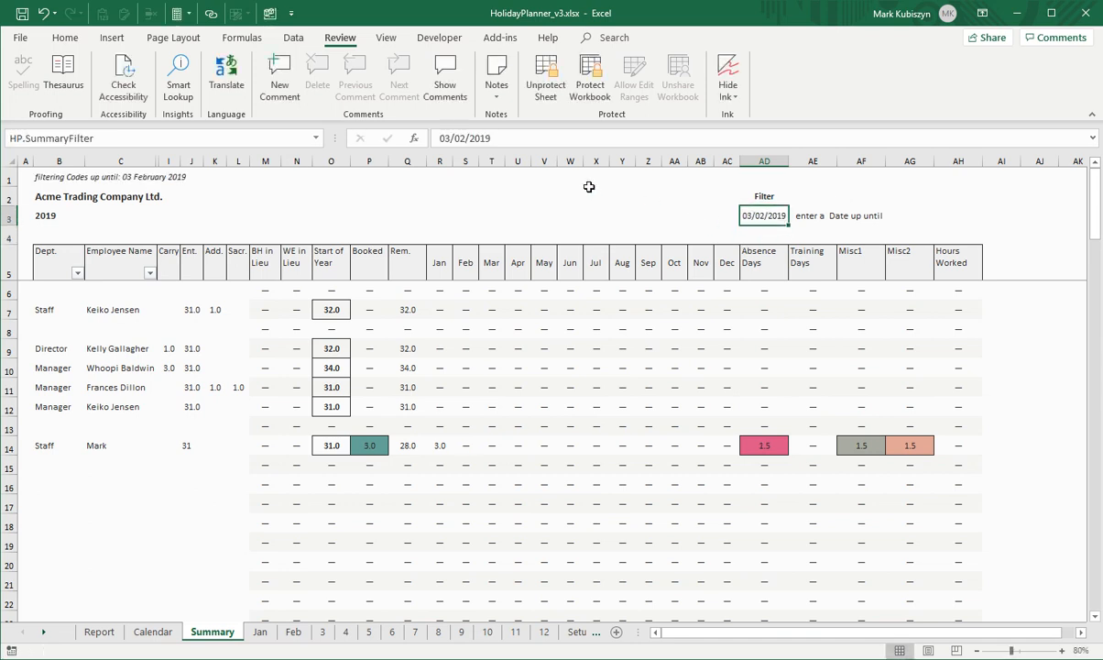
{"action": "key", "text": "Delete"}
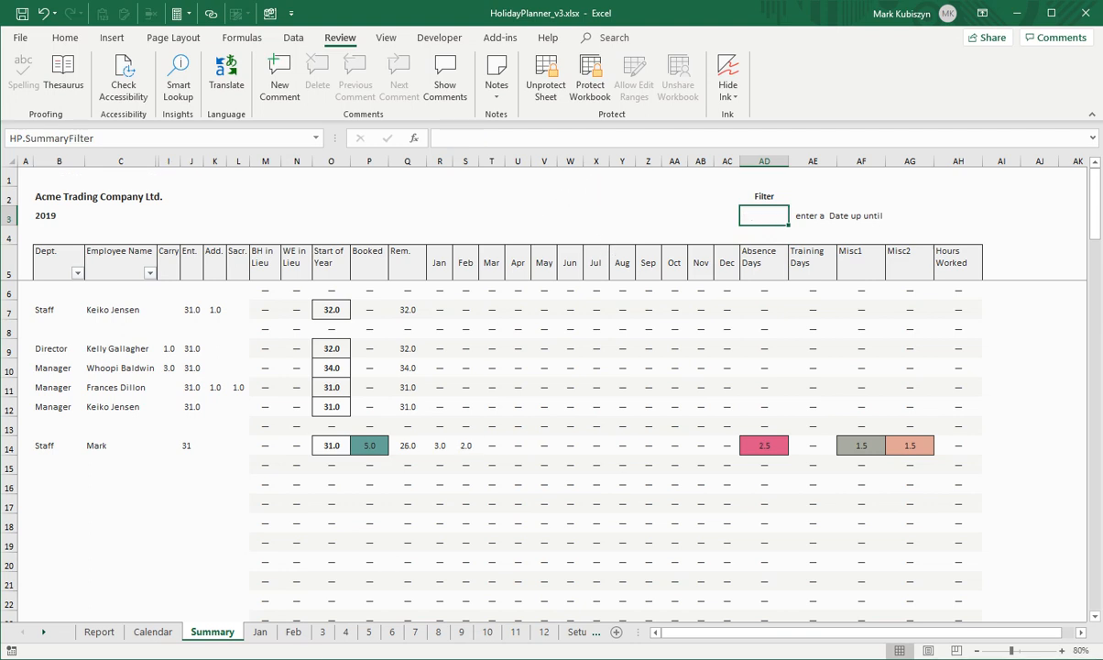
Recheck the row 14 employee's entered codes on the Feb and Jan sheets
{"action": "left_click", "coordinate": [293, 631]}
{"action": "left_click", "coordinate": [519, 444]}
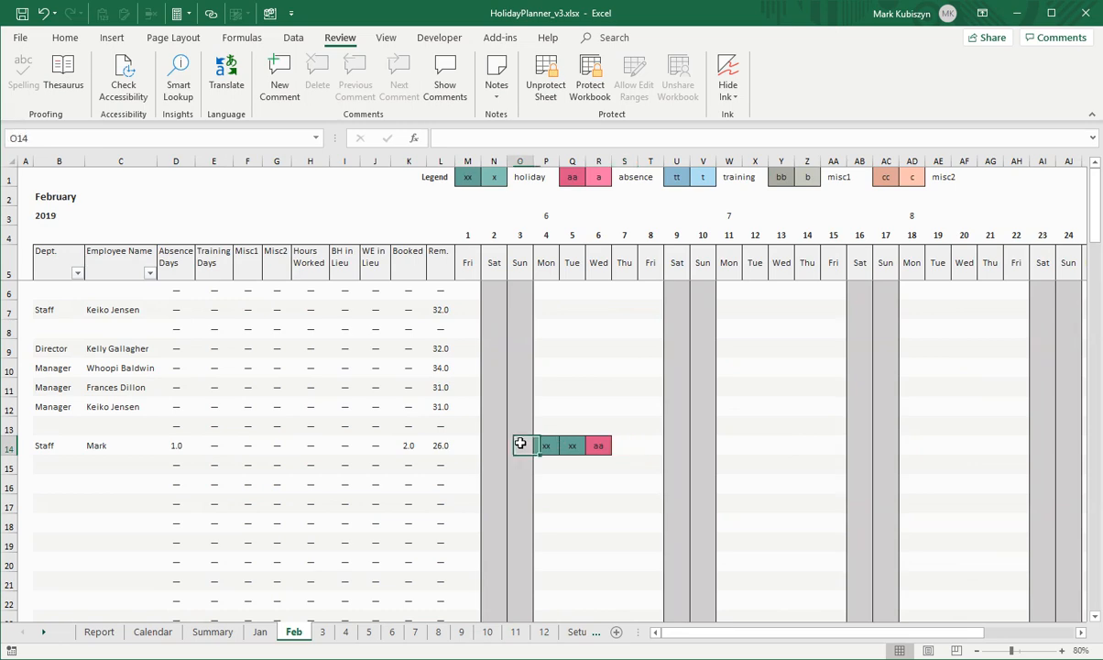
{"action": "left_click", "coordinate": [256, 633]}
{"action": "left_click", "coordinate": [214, 636]}
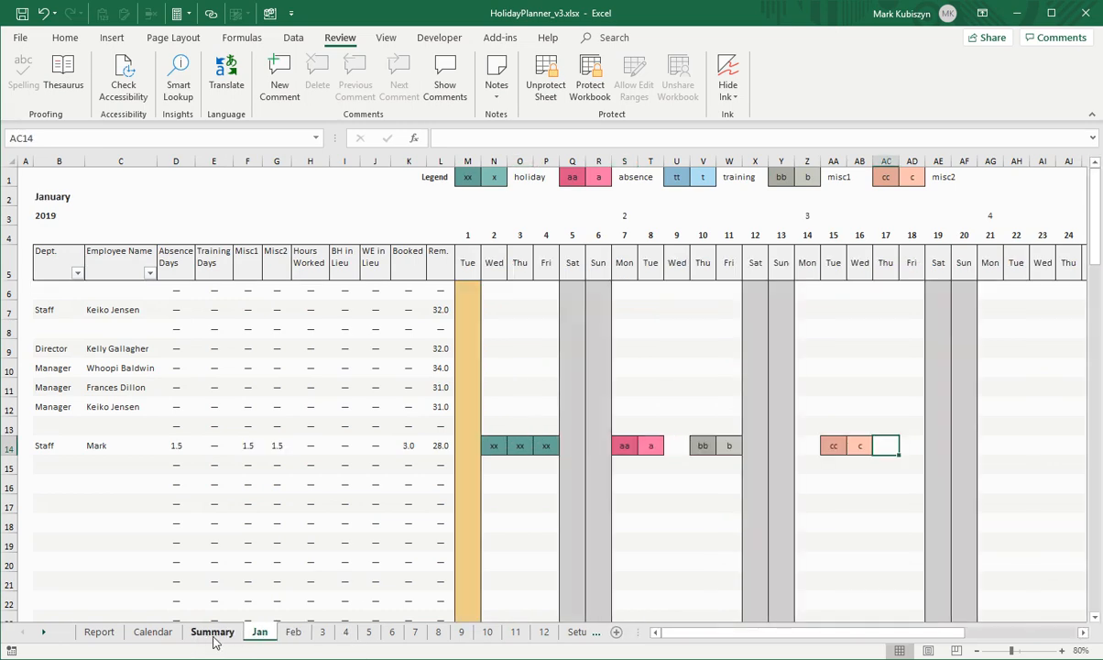
Examine the Holiday Planner General Settings on the Setup sheet
{"action": "left_click", "coordinate": [581, 634]}
{"action": "scroll", "coordinate": [551, 437], "scroll_direction": "up", "scroll_amount": 15}
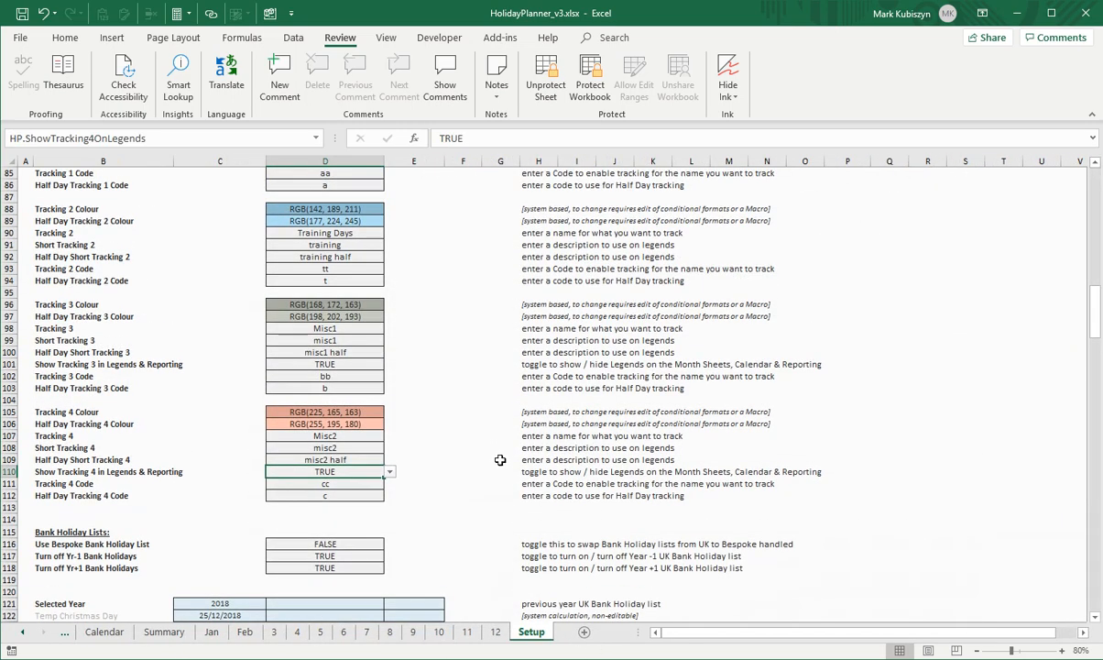
{"action": "scroll", "coordinate": [485, 459], "scroll_direction": "up", "scroll_amount": 3}
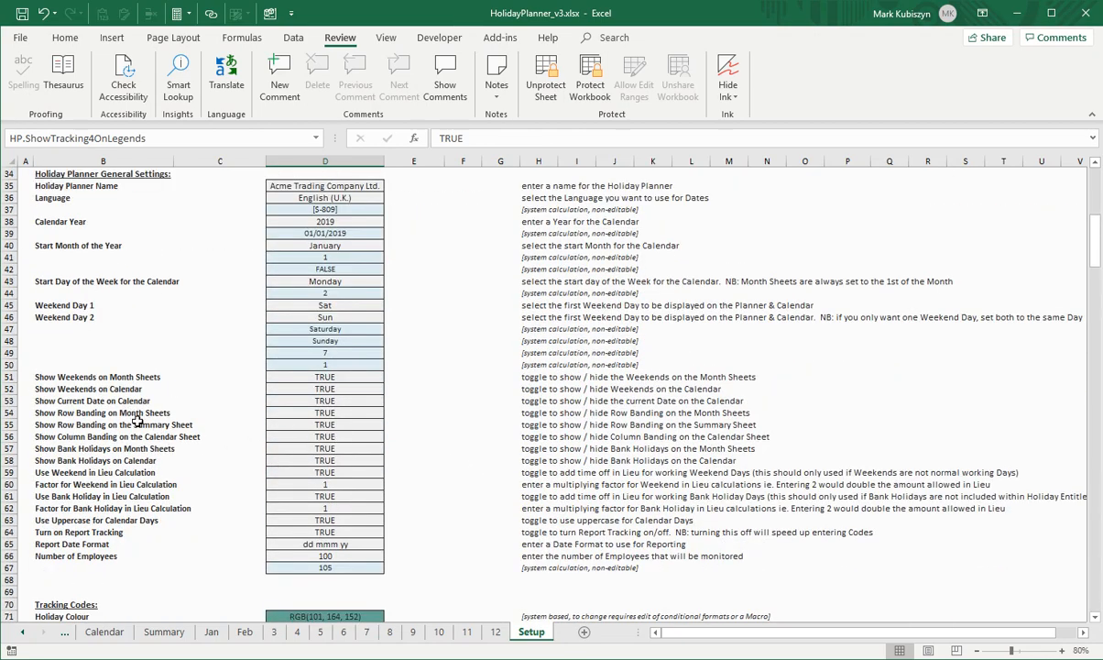
{"action": "scroll", "coordinate": [139, 431], "scroll_direction": "down", "scroll_amount": 1}
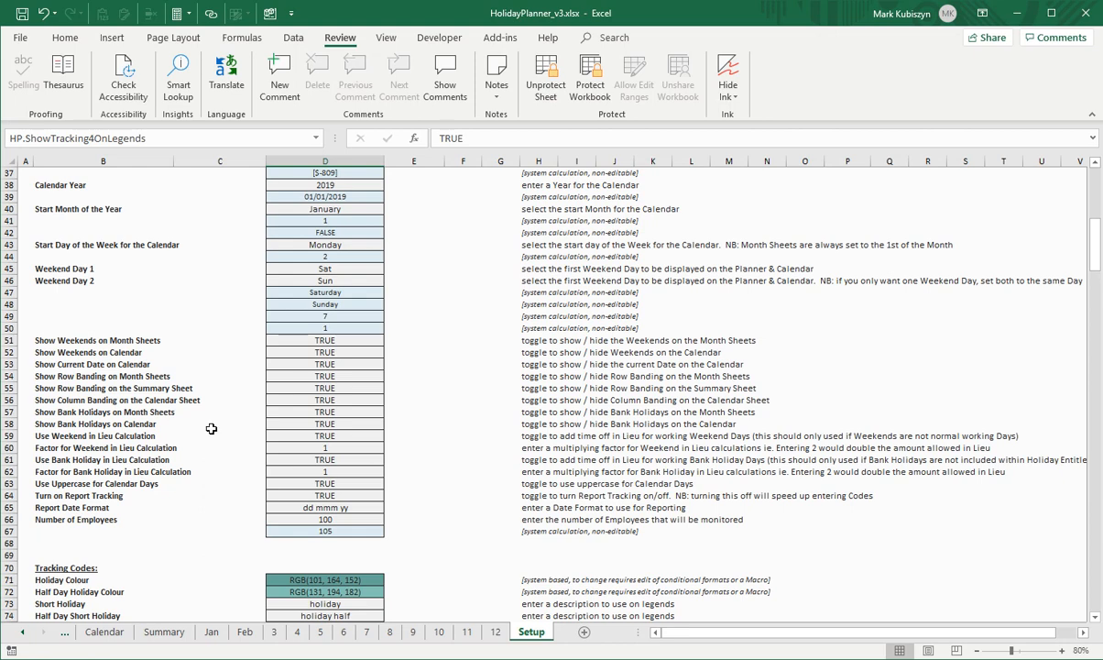
Examine the Weekend in Lieu and Bank Holiday in Lieu calculation settings and their factors in the General Settings
{"action": "scroll", "coordinate": [215, 436], "scroll_direction": "up", "scroll_amount": 1}
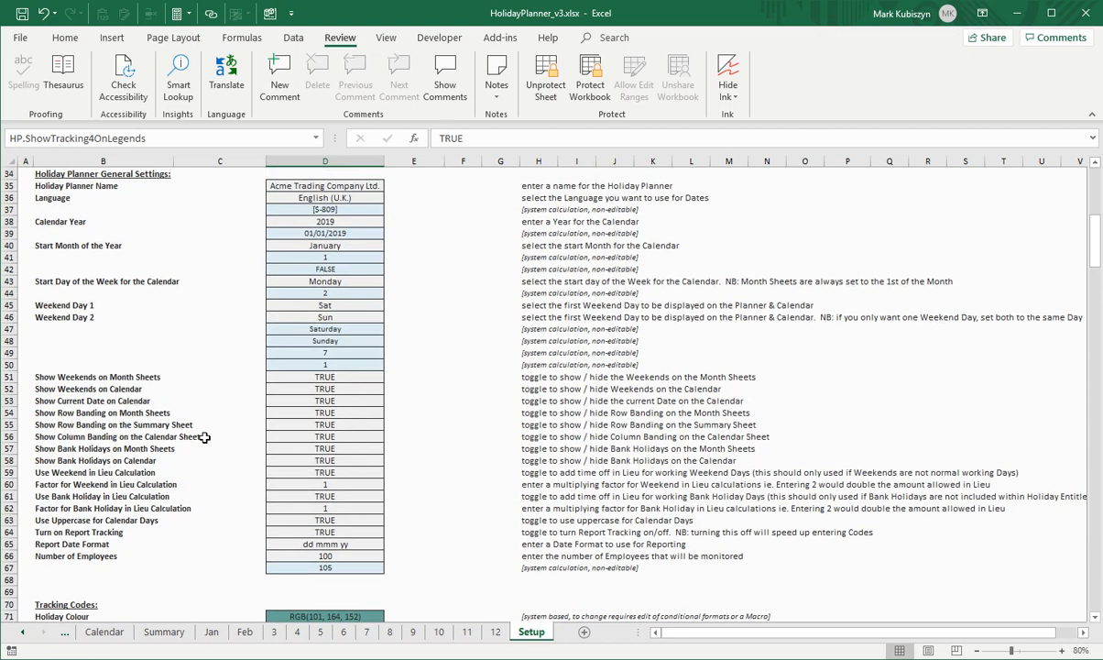
{"action": "left_click", "coordinate": [125, 473]}
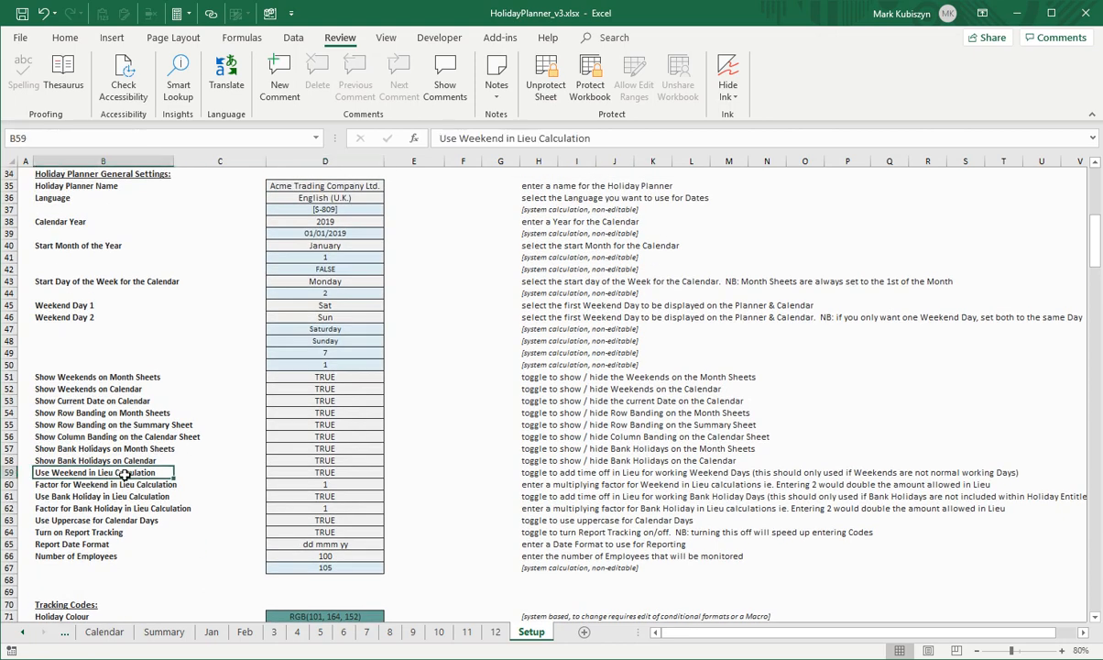
{"action": "left_click", "coordinate": [100, 496]}
{"action": "left_click", "coordinate": [95, 484]}
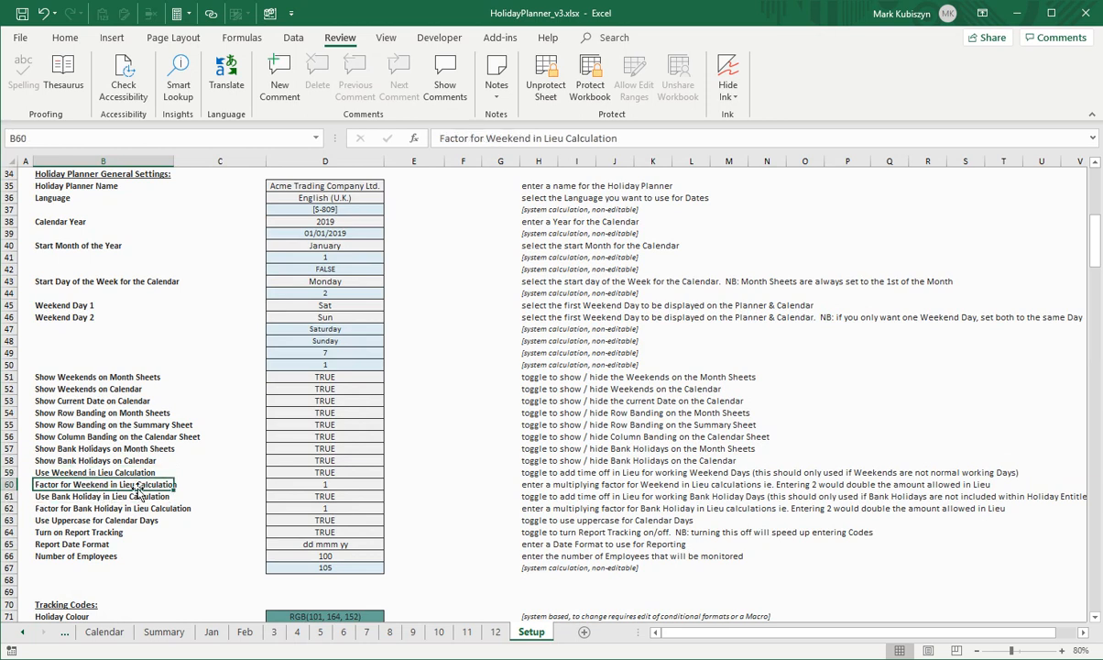
{"action": "left_click", "coordinate": [291, 483]}
{"action": "left_click", "coordinate": [298, 508]}
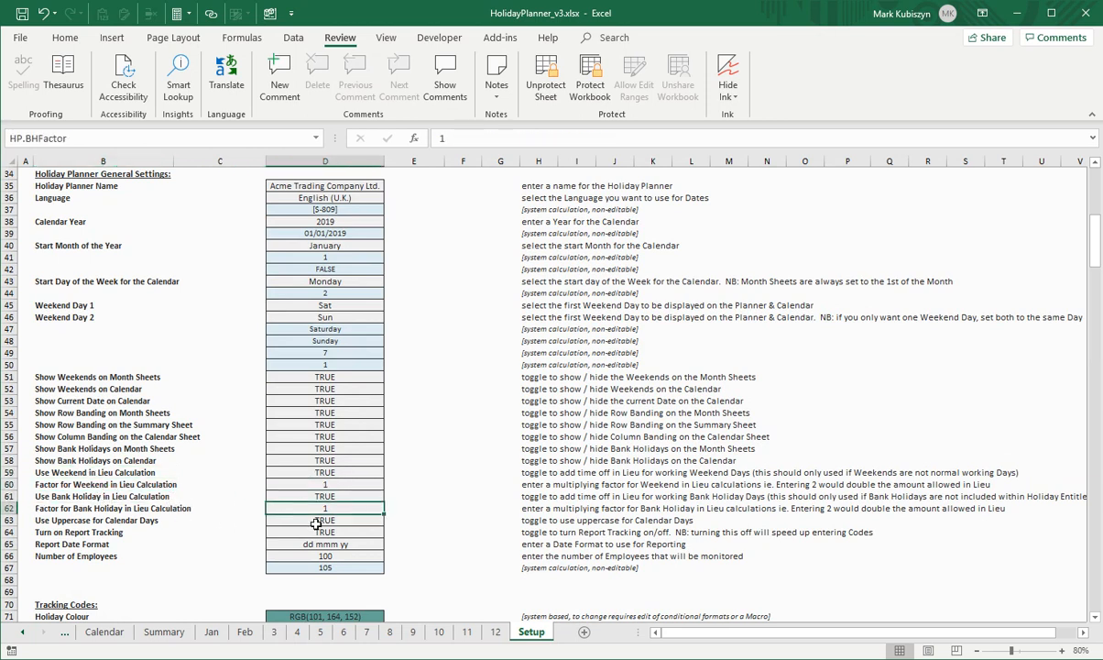
Review the Tracking Codes section and the previous, current and next year UK Bank Holiday lists on the Setup sheet
{"action": "scroll", "coordinate": [302, 504], "scroll_direction": "down", "scroll_amount": 2}
{"action": "scroll", "coordinate": [299, 478], "scroll_direction": "down", "scroll_amount": 14}
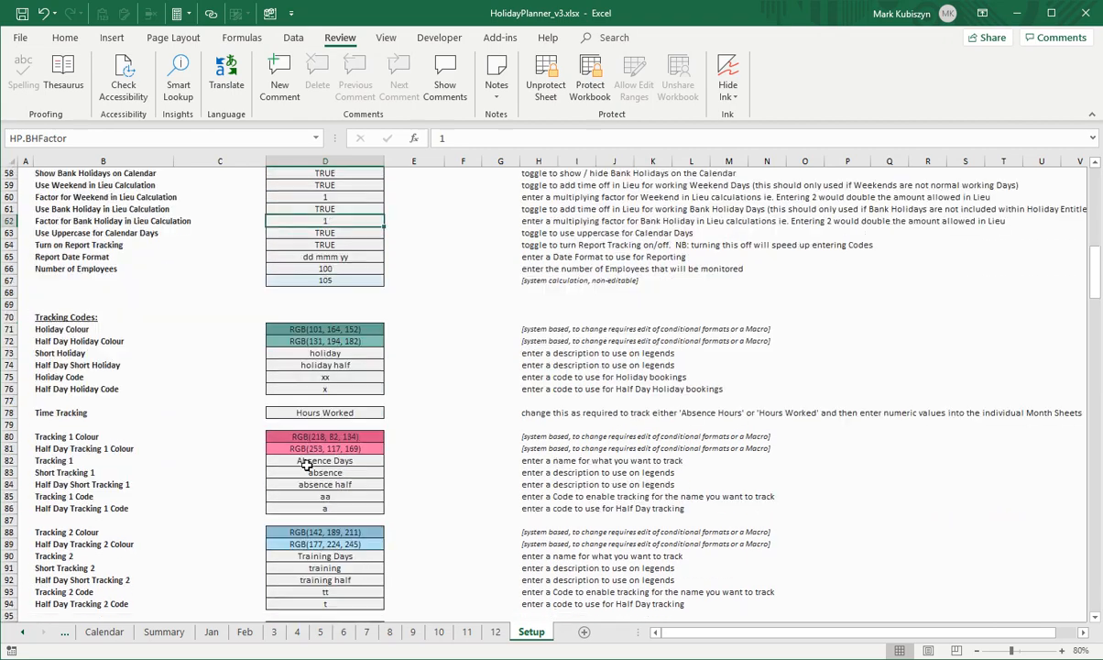
{"action": "scroll", "coordinate": [318, 469], "scroll_direction": "down", "scroll_amount": 10}
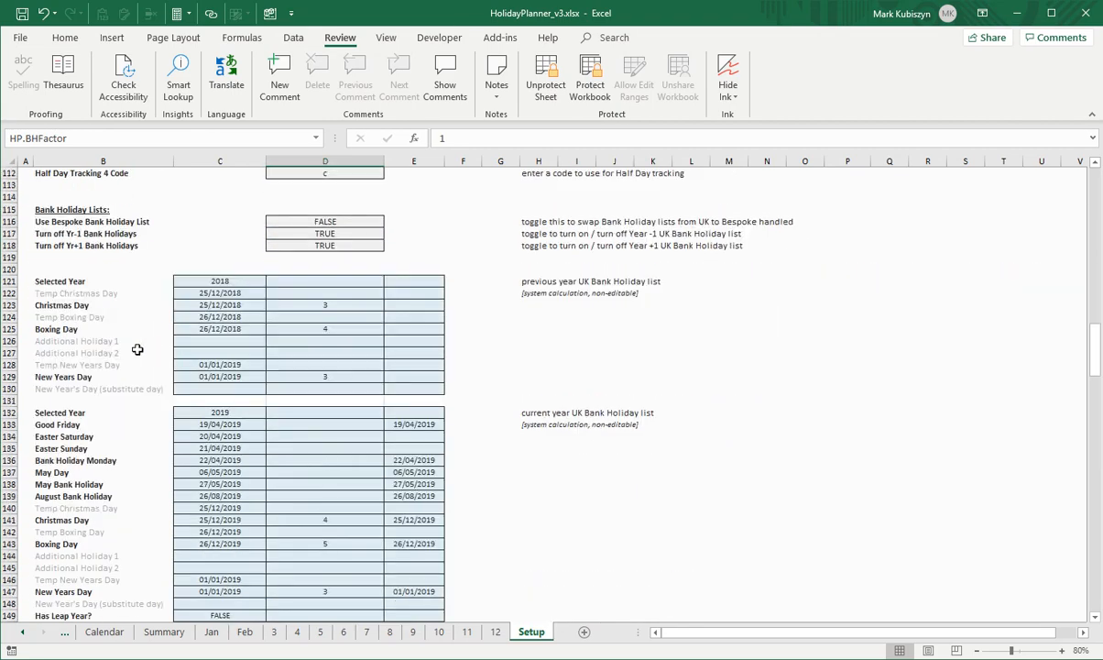
{"action": "scroll", "coordinate": [220, 343], "scroll_direction": "up", "scroll_amount": 1}
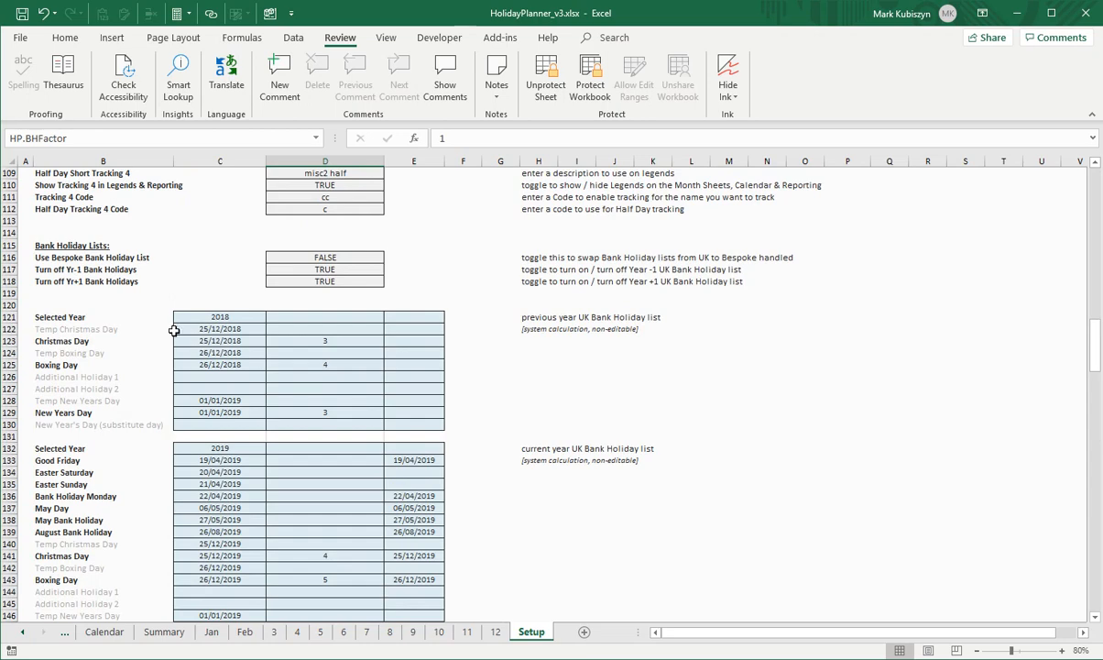
{"action": "scroll", "coordinate": [221, 340], "scroll_direction": "down", "scroll_amount": 3}
{"action": "scroll", "coordinate": [301, 343], "scroll_direction": "up", "scroll_amount": 3}
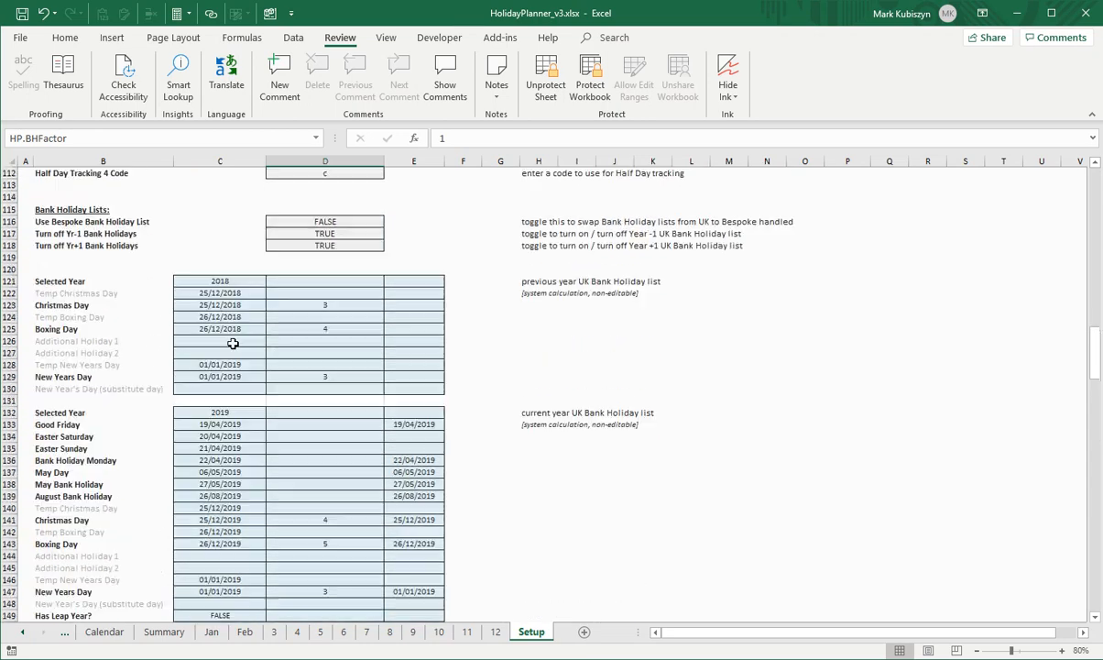
{"action": "scroll", "coordinate": [306, 430], "scroll_direction": "down", "scroll_amount": 7}
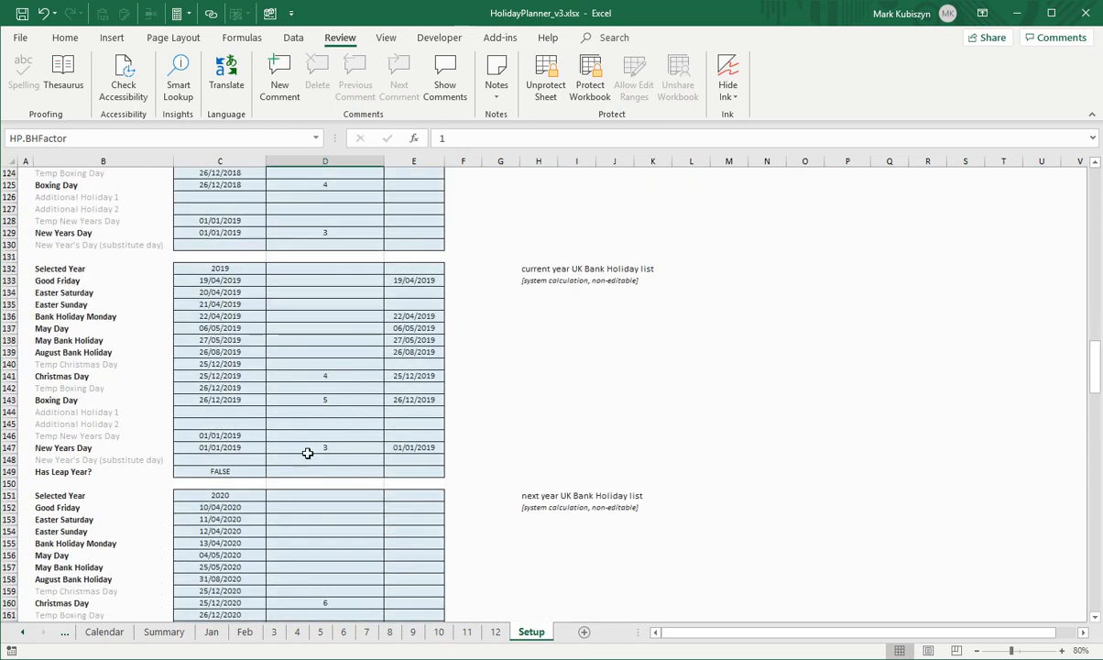
{"action": "scroll", "coordinate": [301, 443], "scroll_direction": "up", "scroll_amount": 7}
{"action": "scroll", "coordinate": [154, 372], "scroll_direction": "up", "scroll_amount": 2}
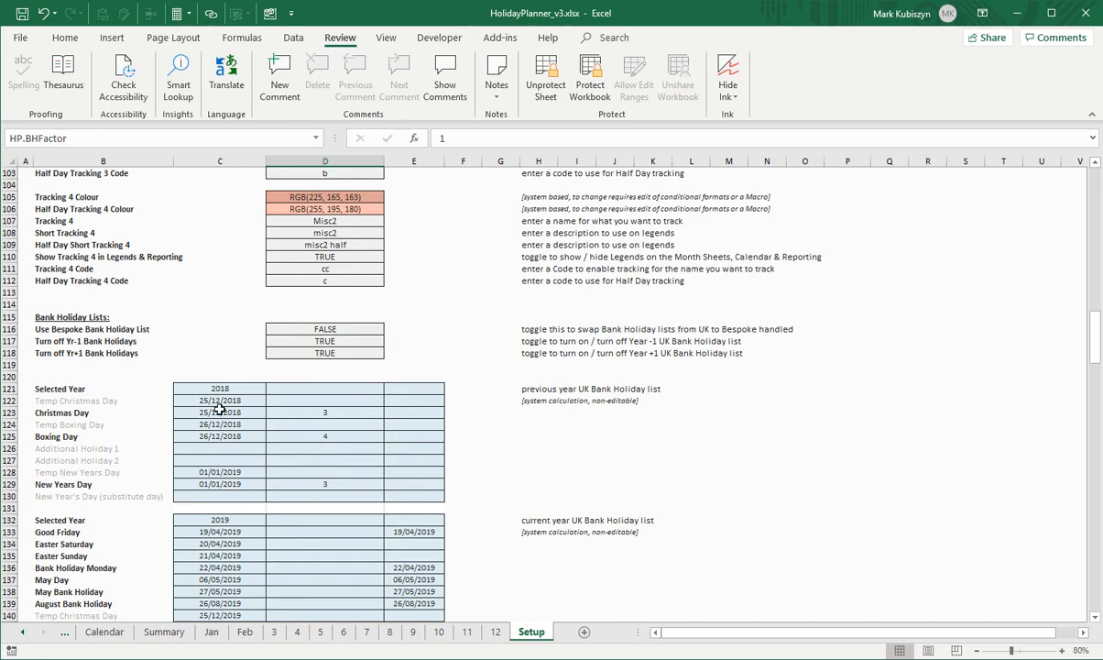
{"action": "scroll", "coordinate": [298, 456], "scroll_direction": "down", "scroll_amount": 5}
{"action": "scroll", "coordinate": [276, 468], "scroll_direction": "up", "scroll_amount": 5}
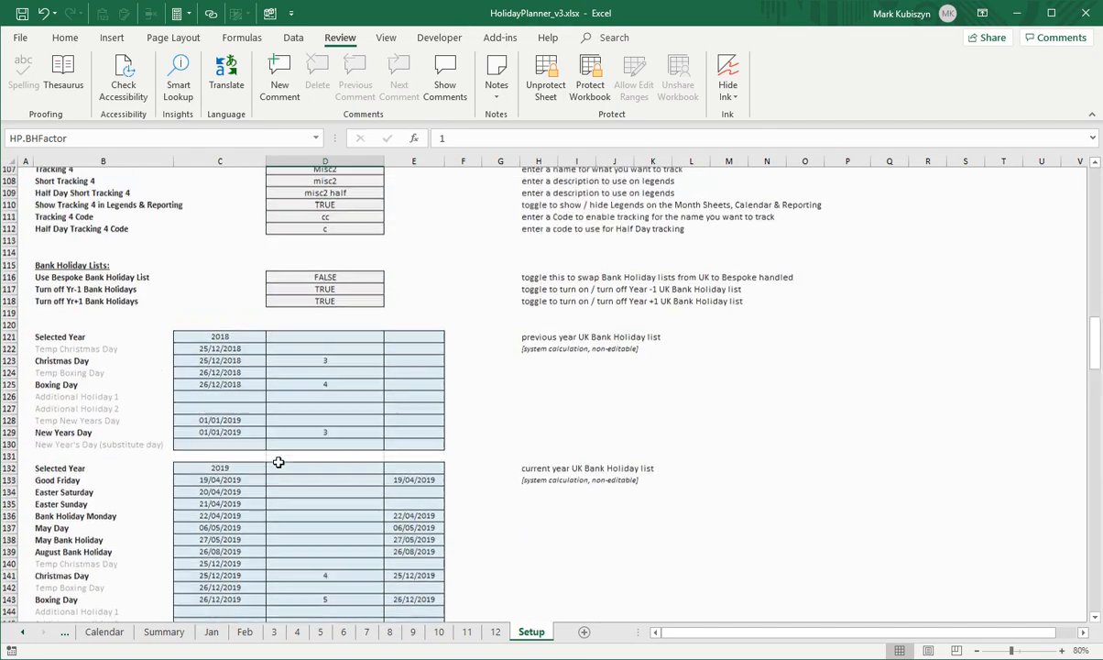
Set Use Bespoke Bank Holiday List to TRUE in the Bank Holiday Lists settings
{"action": "left_click", "coordinate": [299, 327]}
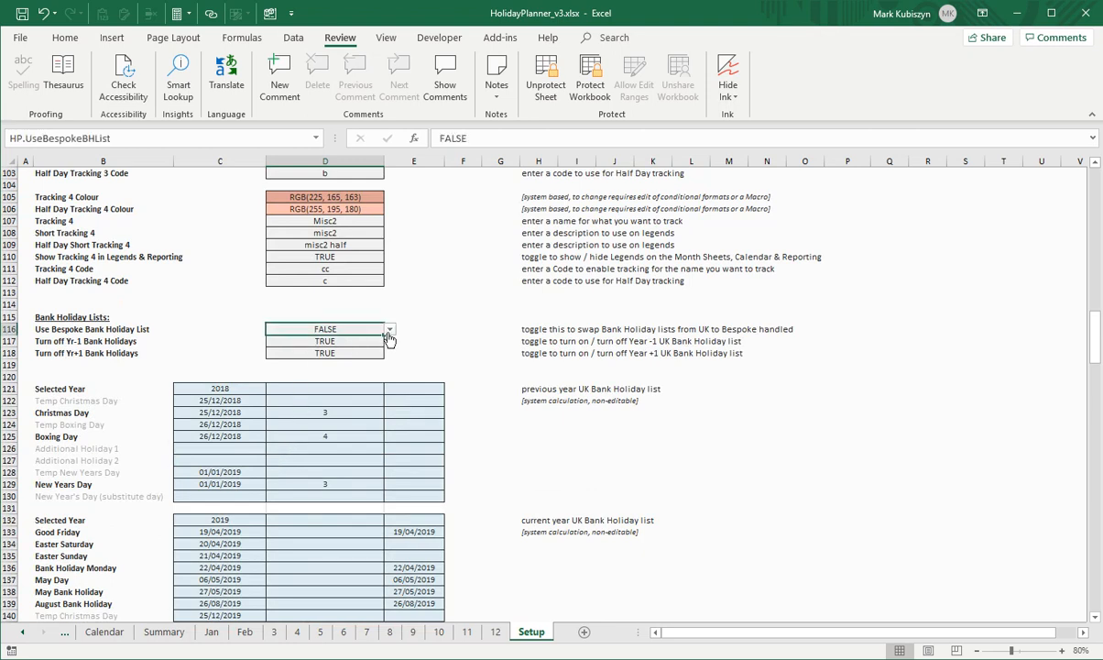
{"action": "left_click", "coordinate": [389, 329]}
{"action": "left_click", "coordinate": [326, 340]}
{"action": "left_click", "coordinate": [56, 332]}
Examine the dates in the Bespoke Bank Holiday List, including its first entry and the empty rows below
{"action": "scroll", "coordinate": [302, 440], "scroll_direction": "down", "scroll_amount": 20}
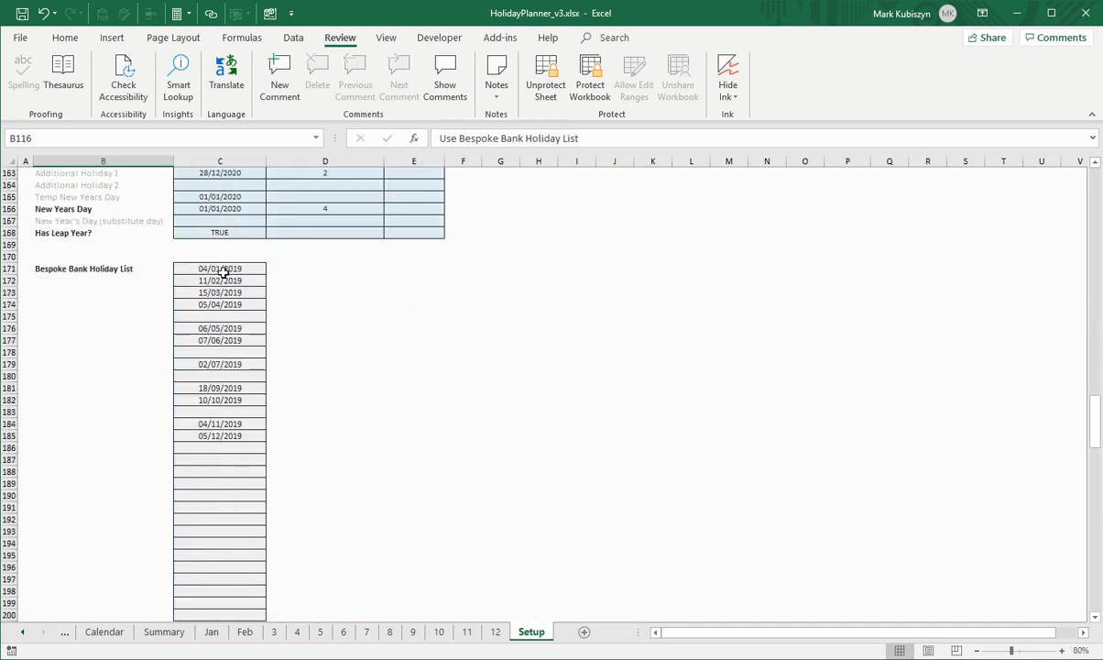
{"action": "left_click_drag", "start_coordinate": [224, 272], "coordinate": [222, 463]}
{"action": "left_click", "coordinate": [236, 459]}
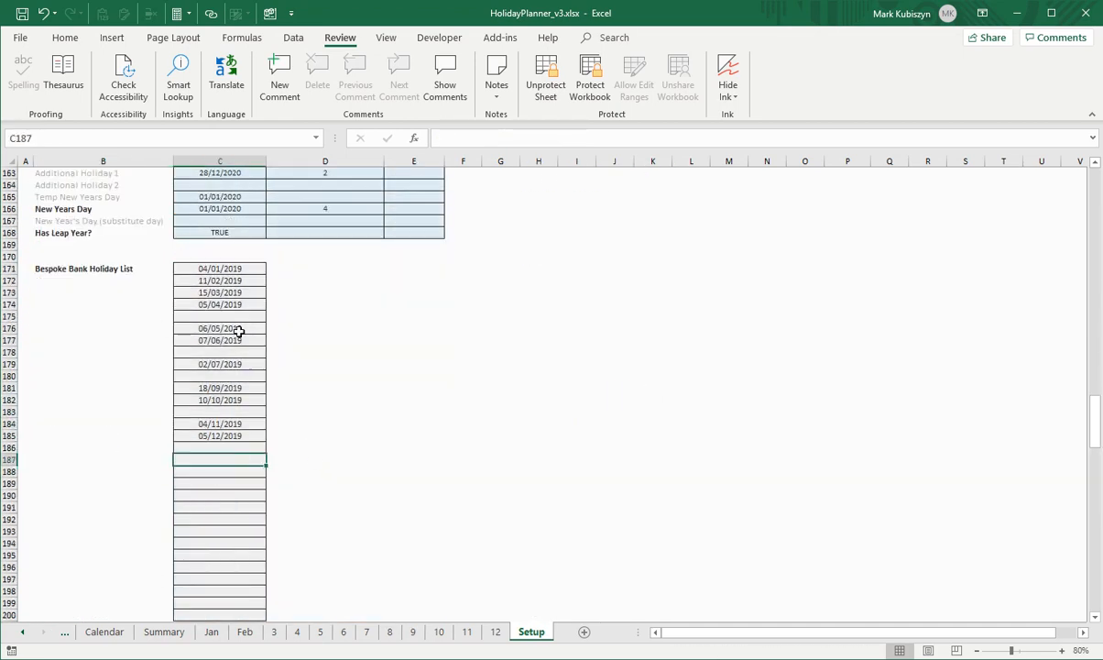
{"action": "scroll", "coordinate": [229, 527], "scroll_direction": "down", "scroll_amount": 4}
{"action": "scroll", "coordinate": [234, 517], "scroll_direction": "up", "scroll_amount": 6}
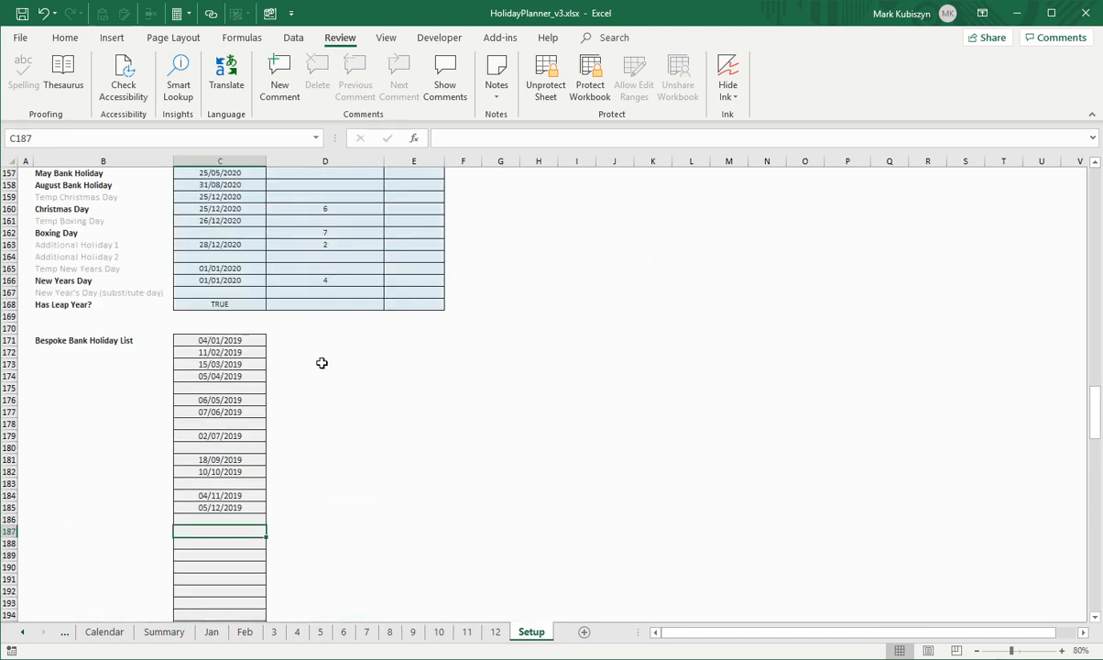
{"action": "left_click", "coordinate": [311, 341]}
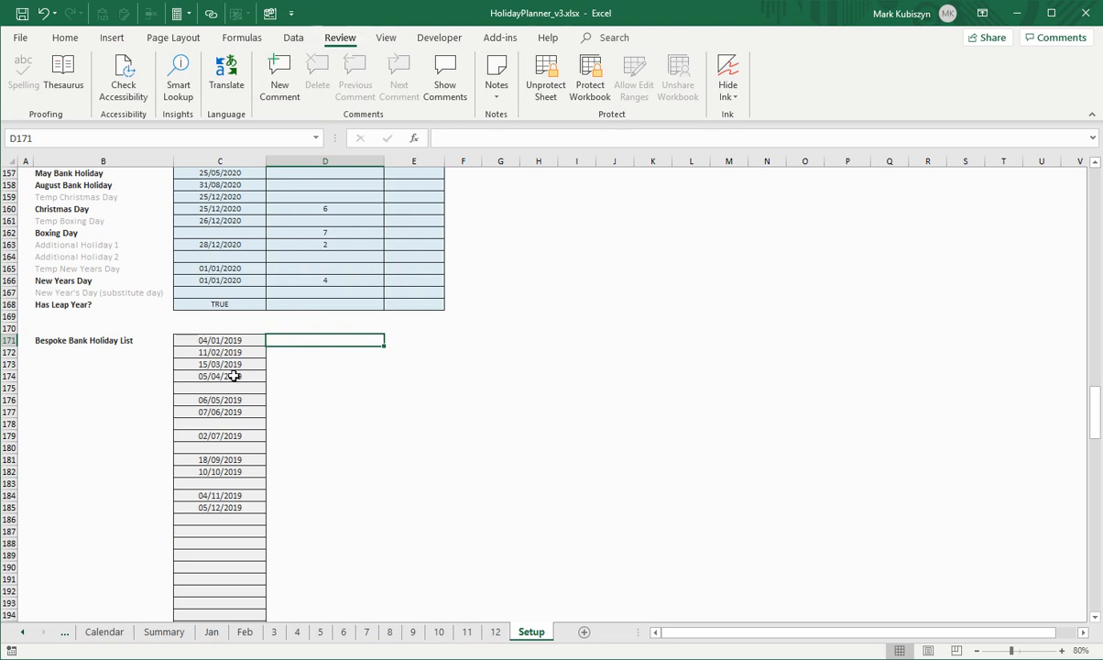
{"action": "left_click", "coordinate": [225, 342]}
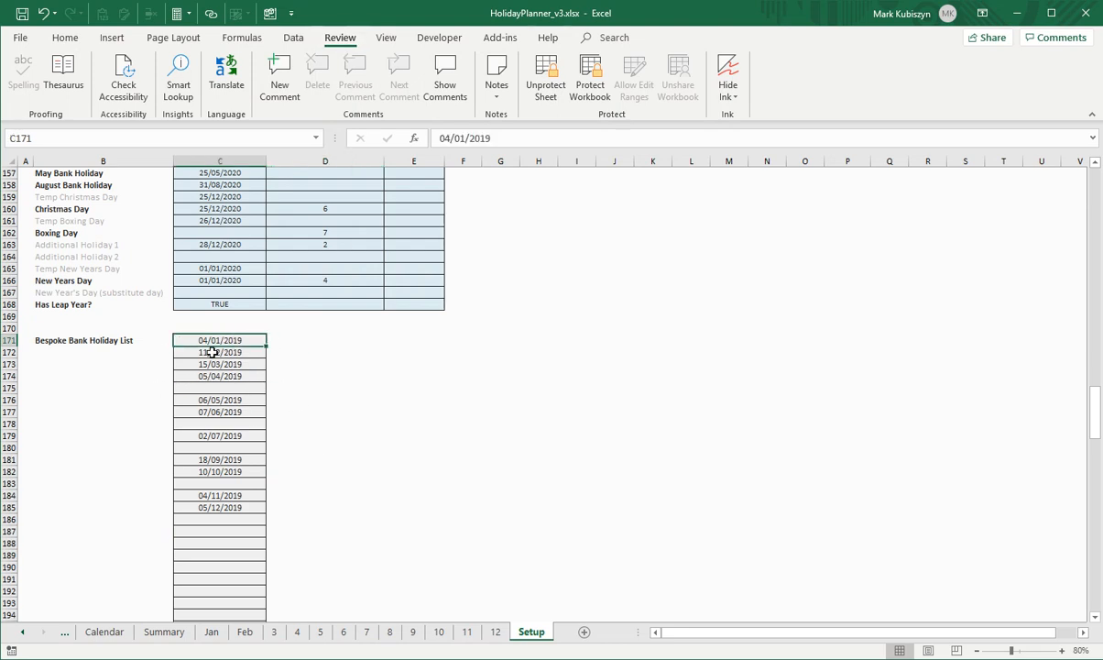
Check the Jan sheet for the bespoke bank holiday on 4 January, and return to the Setup sheet
{"action": "left_click", "coordinate": [212, 633]}
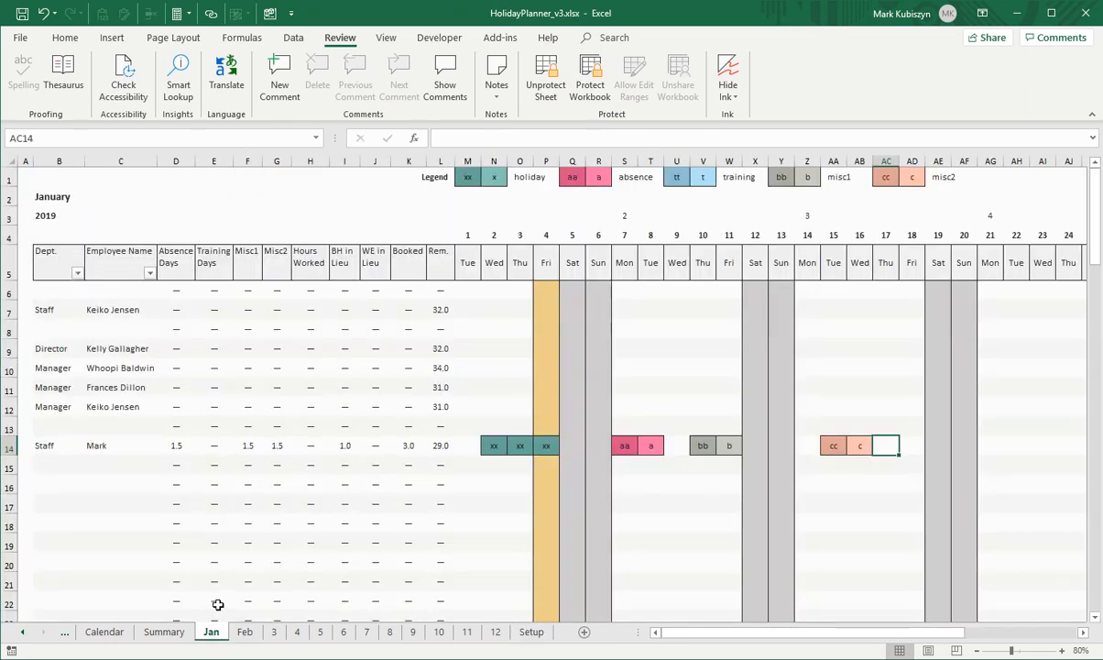
{"action": "left_click", "coordinate": [531, 632]}
{"action": "scroll", "coordinate": [180, 452], "scroll_direction": "up", "scroll_amount": 1}
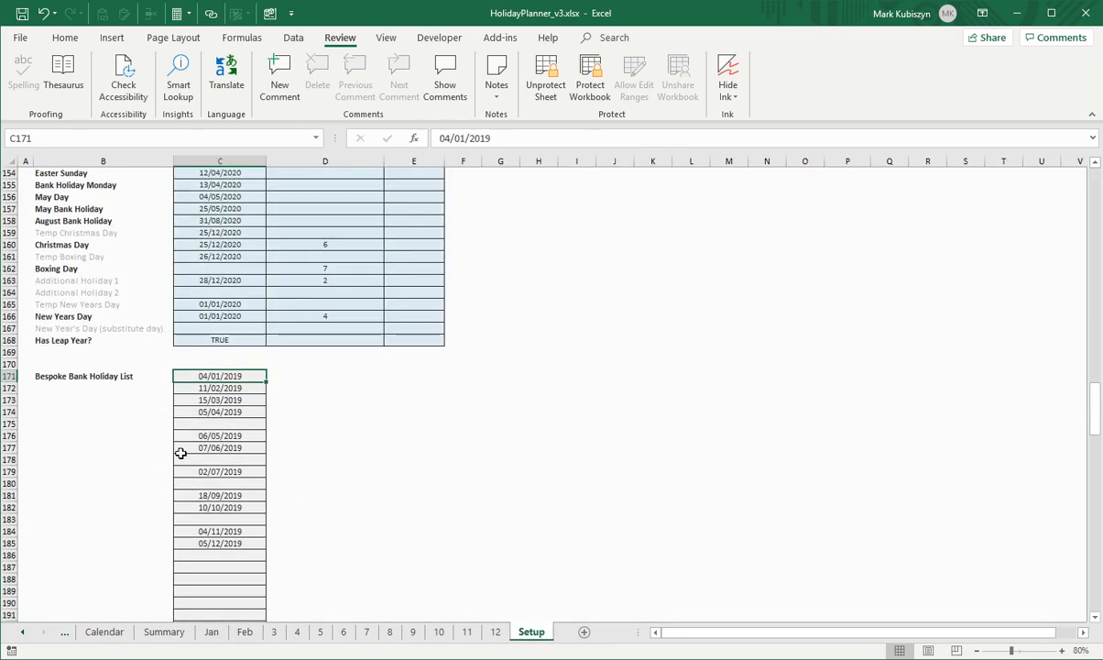
Read the Information about the Holiday Planner notes on Setup, covering month sheet names and editable Summary headers
{"action": "left_click", "coordinate": [308, 464]}
{"action": "scroll", "coordinate": [165, 494], "scroll_direction": "up", "scroll_amount": 17}
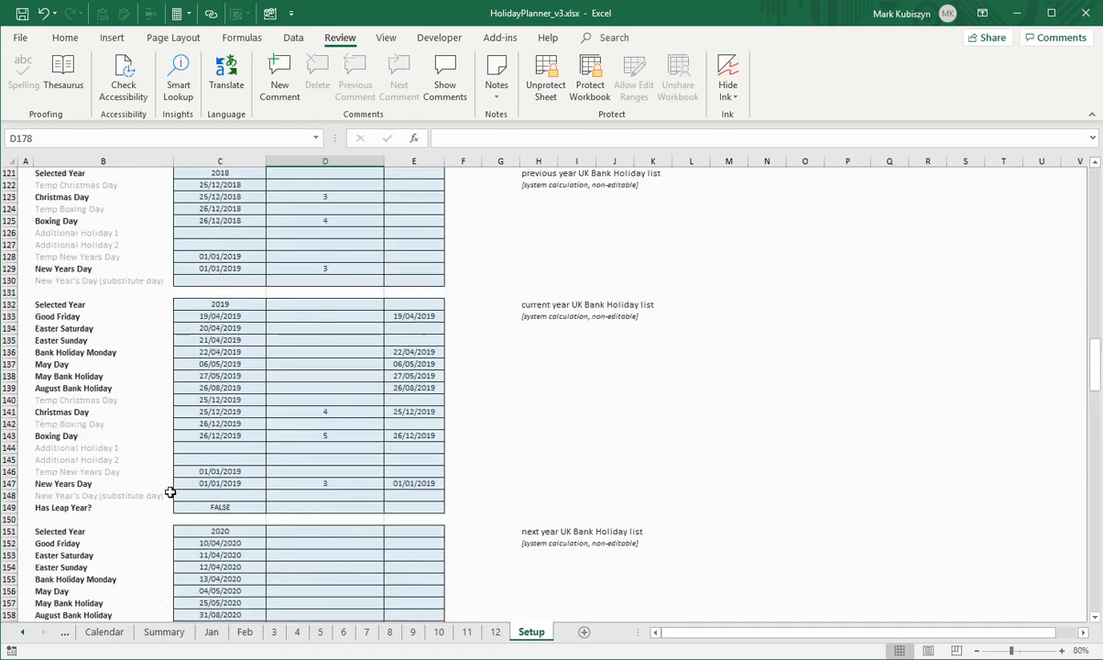
{"action": "scroll", "coordinate": [173, 492], "scroll_direction": "up", "scroll_amount": 20}
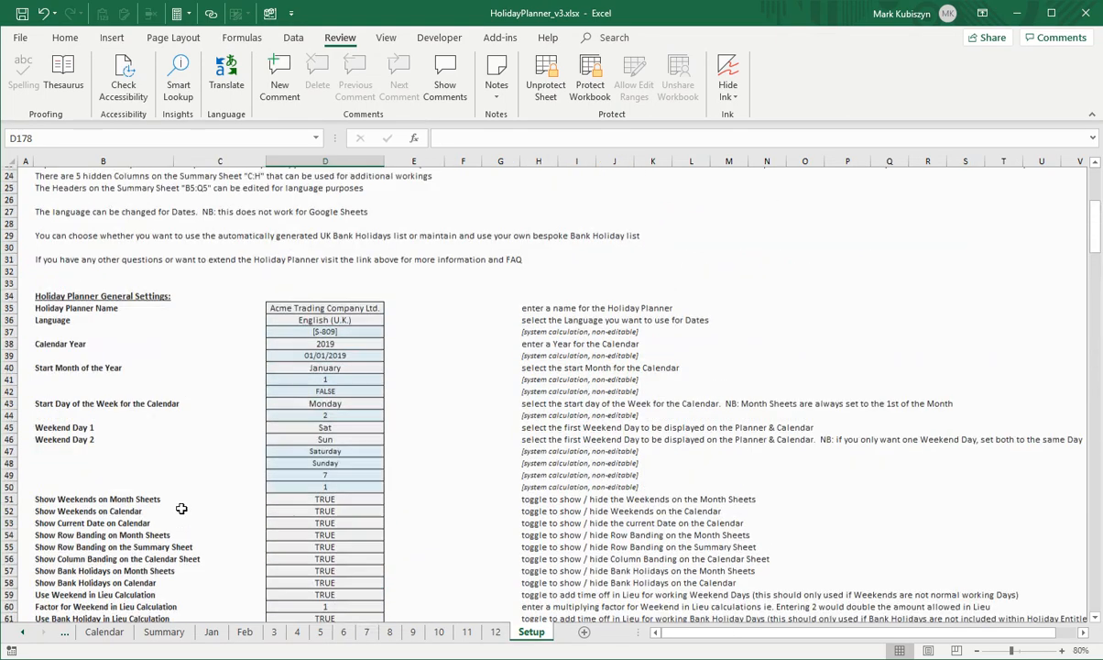
{"action": "left_click", "coordinate": [236, 426]}
{"action": "scroll", "coordinate": [210, 413], "scroll_direction": "up", "scroll_amount": 1}
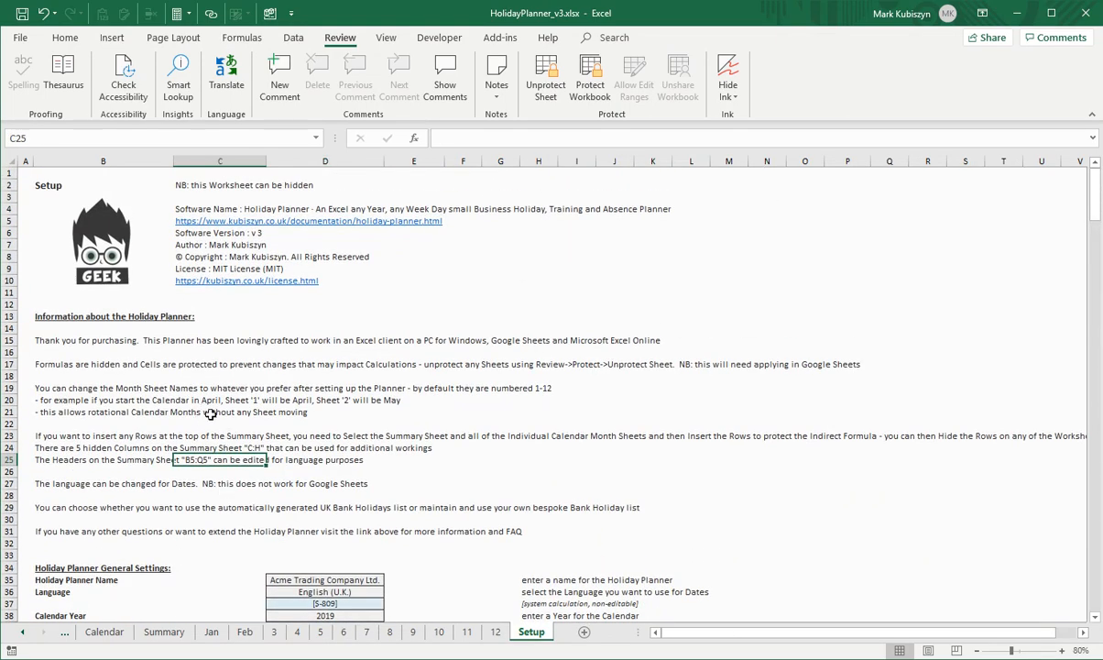
{"action": "left_click", "coordinate": [225, 411]}
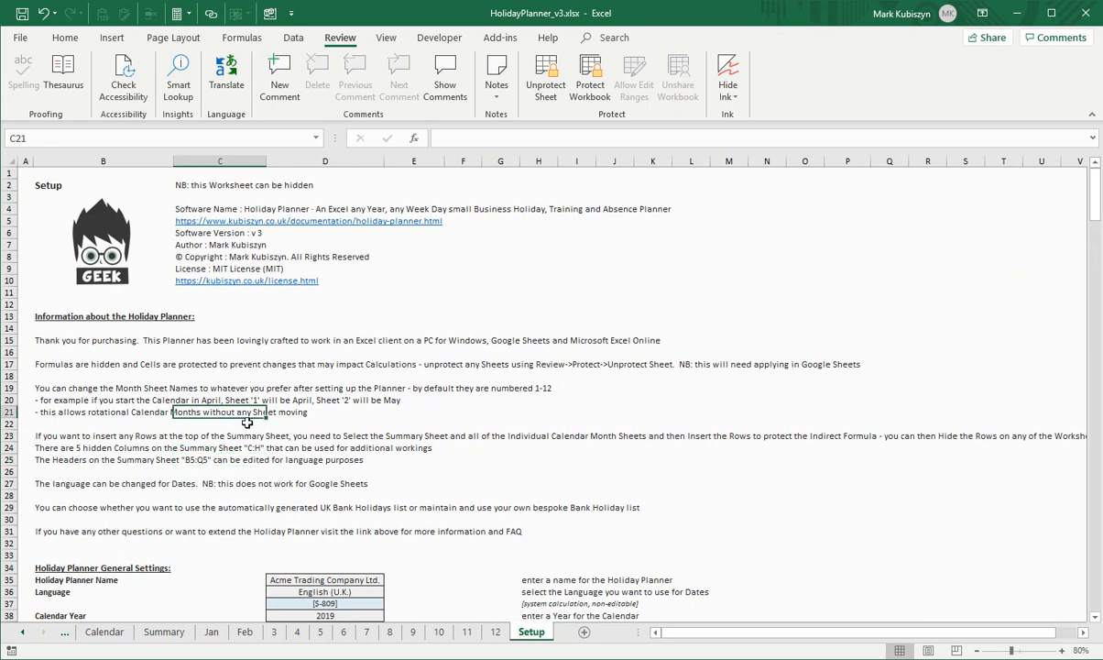
{"action": "left_click", "coordinate": [212, 391]}
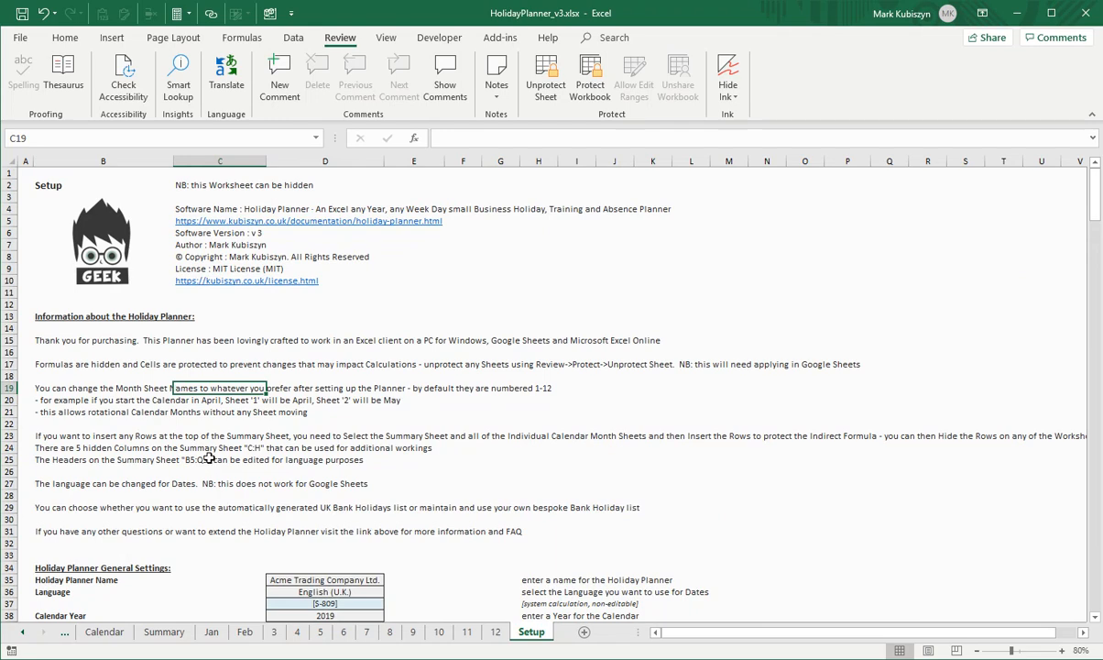
{"action": "left_click", "coordinate": [217, 460]}
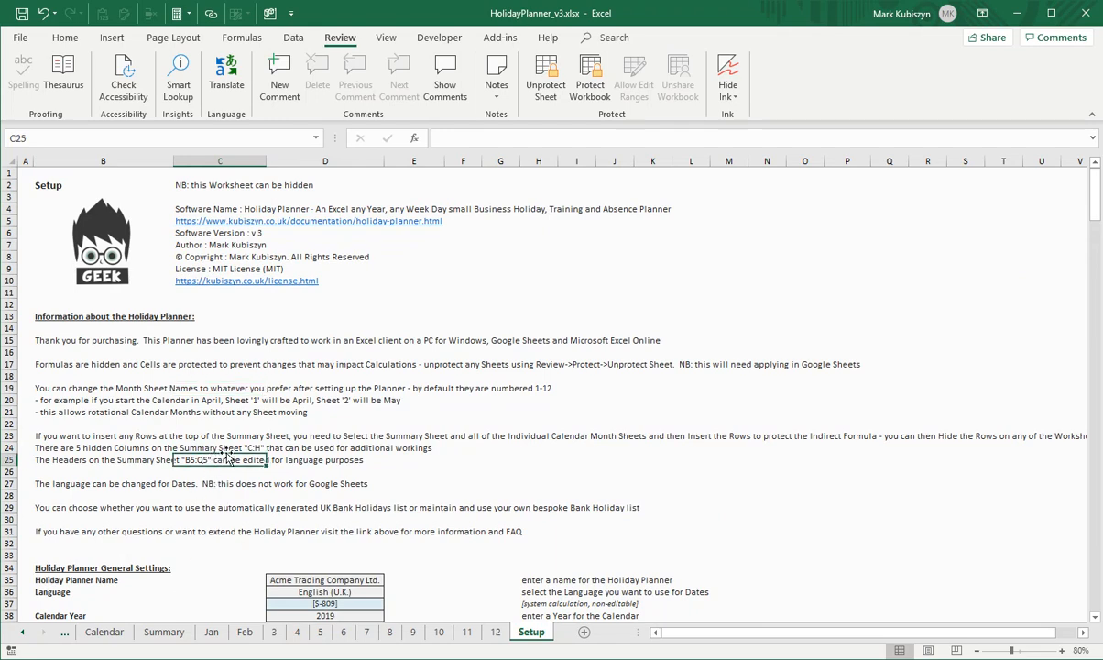
{"action": "scroll", "coordinate": [217, 462], "scroll_direction": "down", "scroll_amount": 2}
{"action": "scroll", "coordinate": [217, 463], "scroll_direction": "up", "scroll_amount": 2}
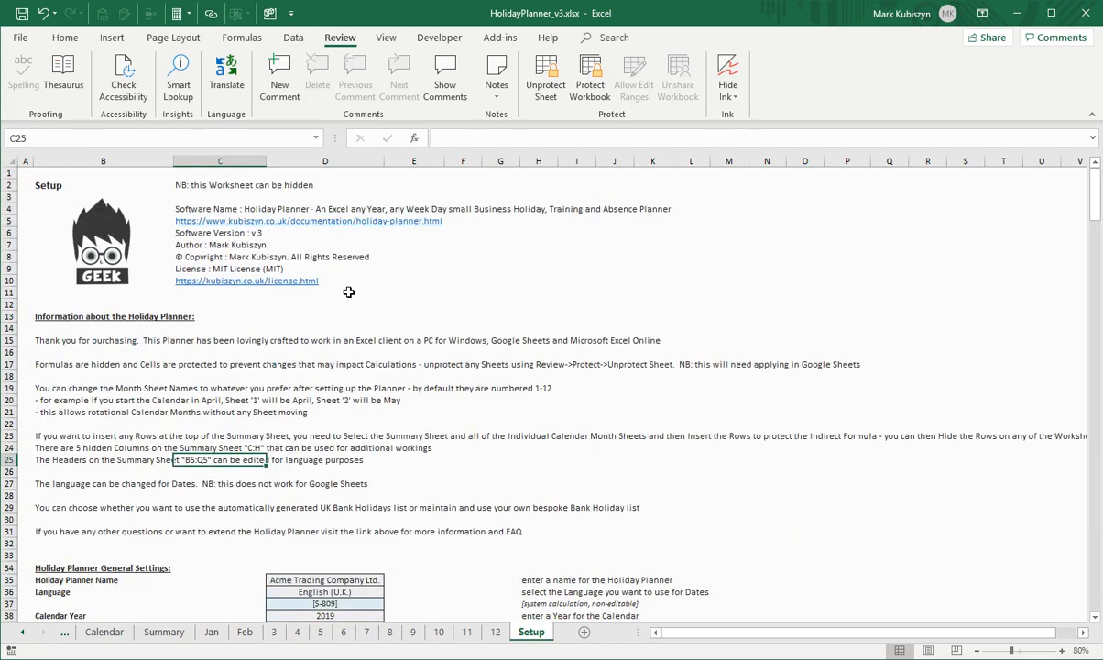